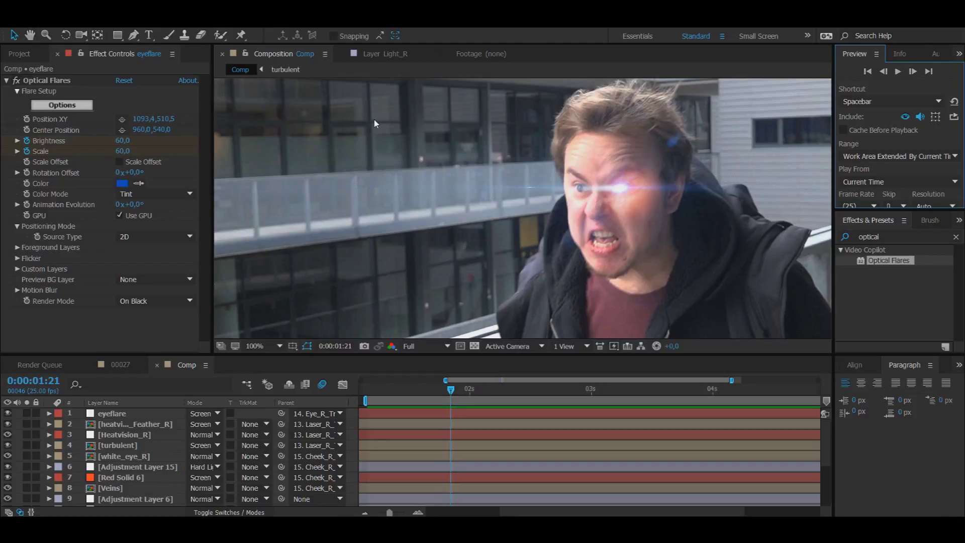
# Add FireCracker_01.mov to the Comp timeline beneath the turbulent layer, with its clip starting at 0:00:01:21
pyautogui.click(15, 55)
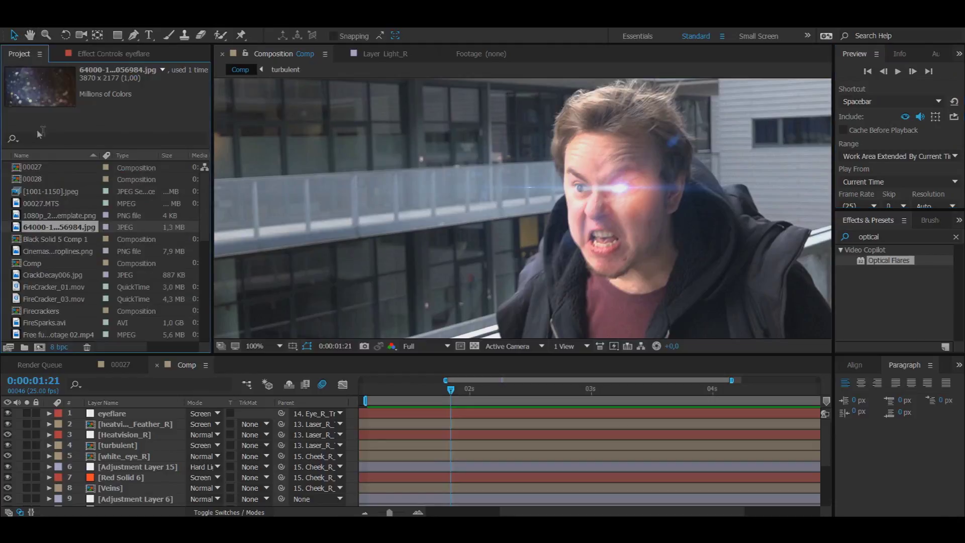
pyautogui.click(56, 284)
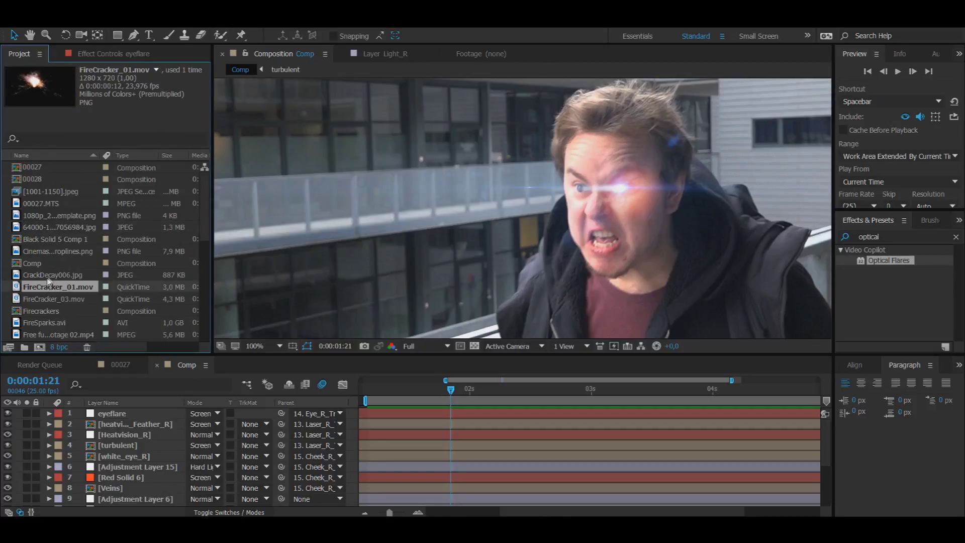
pyautogui.click(47, 299)
pyautogui.click(45, 288)
pyautogui.moveTo(35, 292); pyautogui.dragTo(140, 450)
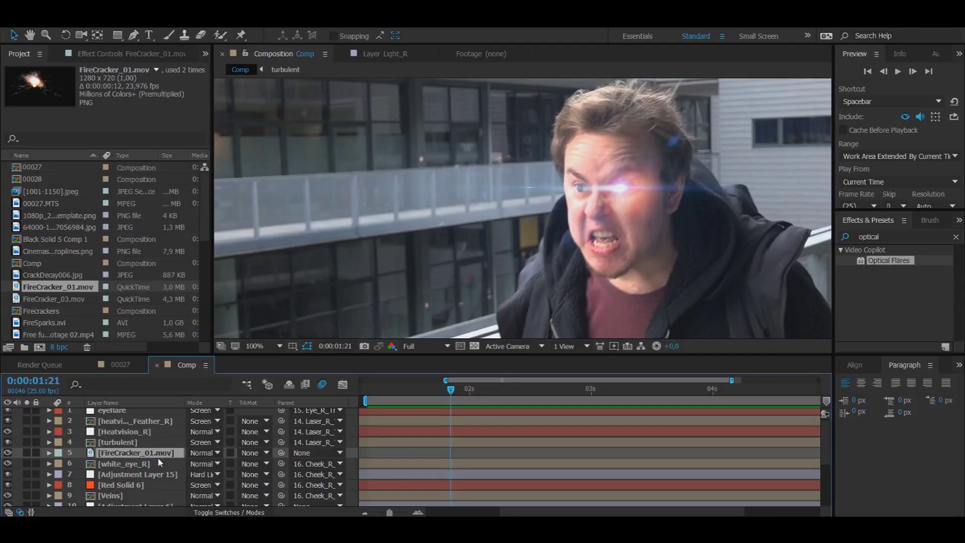
pyautogui.moveTo(520, 513); pyautogui.dragTo(424, 511)
pyautogui.moveTo(391, 455); pyautogui.dragTo(587, 454)
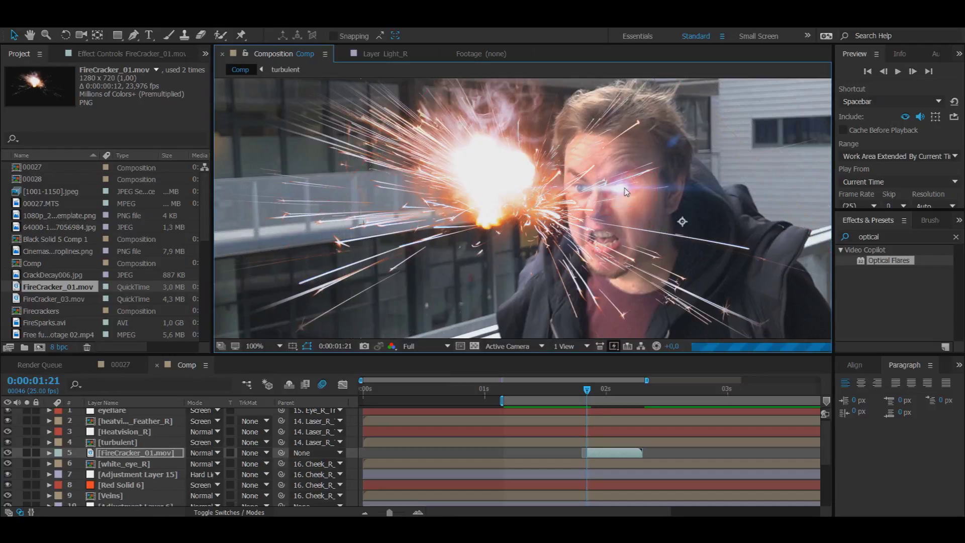
# Scale the firecracker layer down and position its burst over the man's glowing eye
pyautogui.scroll(-1, 614, 202)
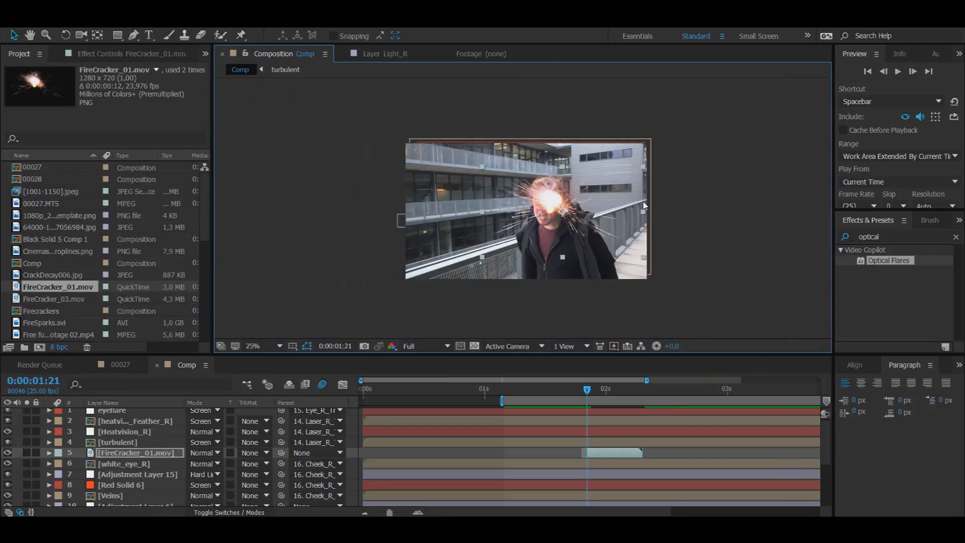
pyautogui.scroll(2, 651, 209)
pyautogui.scroll(-1, 651, 209)
pyautogui.moveTo(763, 215); pyautogui.dragTo(674, 215)
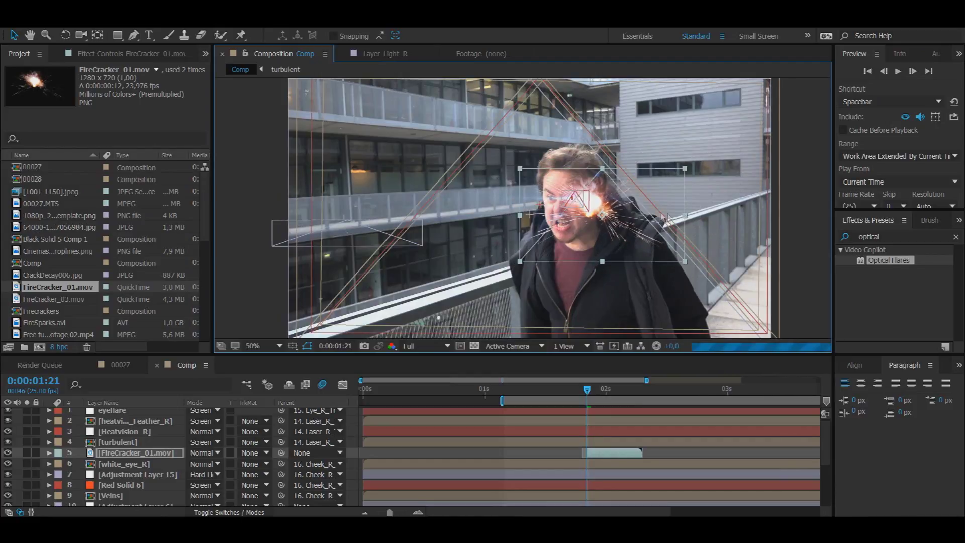
pyautogui.scroll(2, 675, 218)
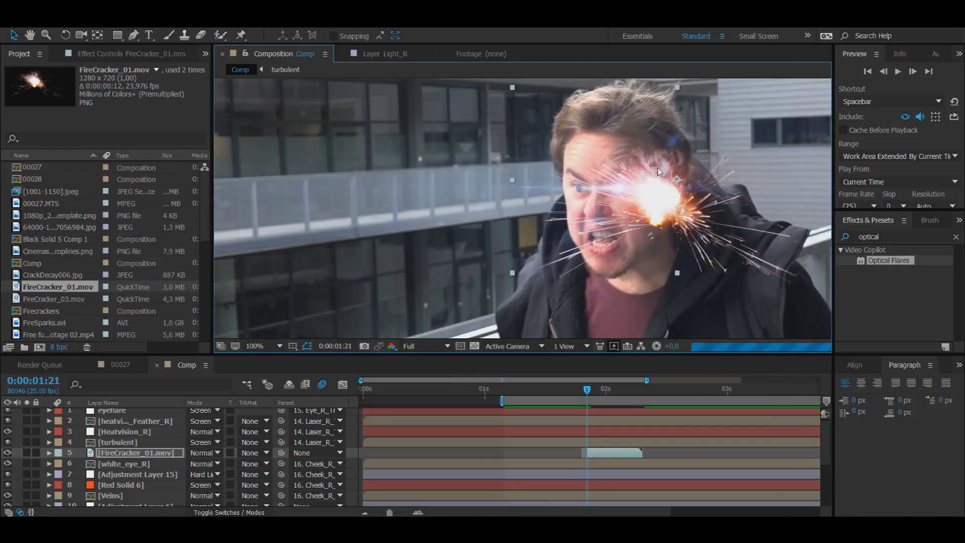
pyautogui.moveTo(657, 172); pyautogui.dragTo(627, 194)
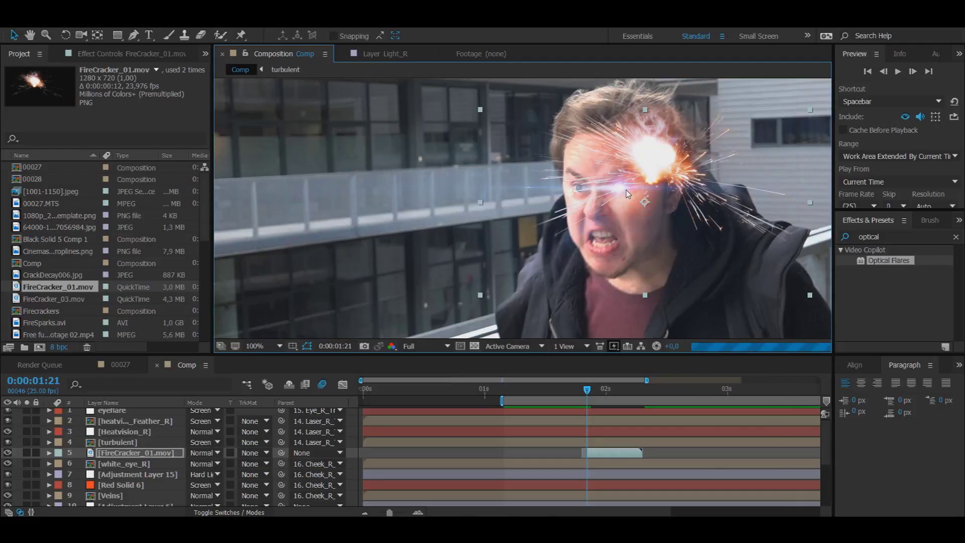
# Set the FireCracker_01.mov blending mode to Screen and apply a Gaussian Blur with Blurriness 6
pyautogui.click(204, 453)
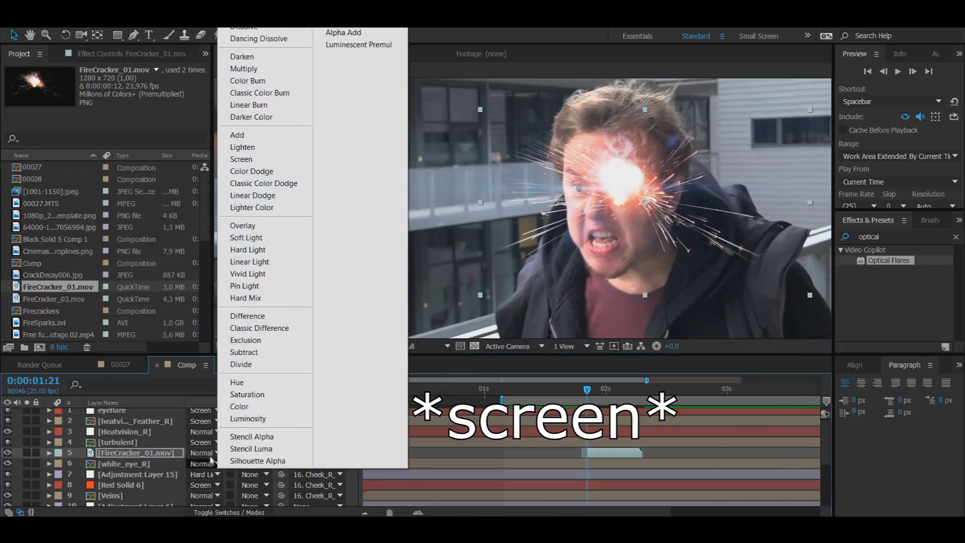
pyautogui.click(246, 208)
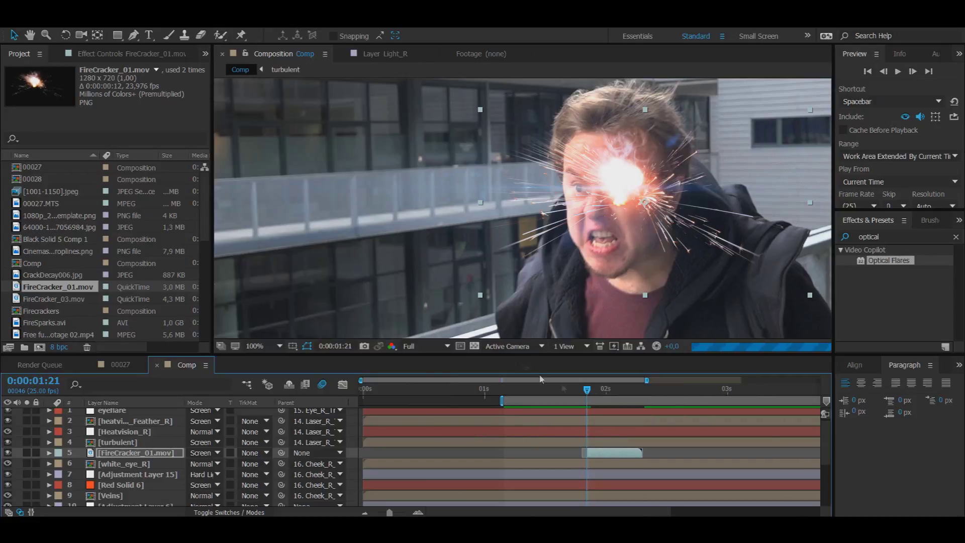
pyautogui.click(898, 236)
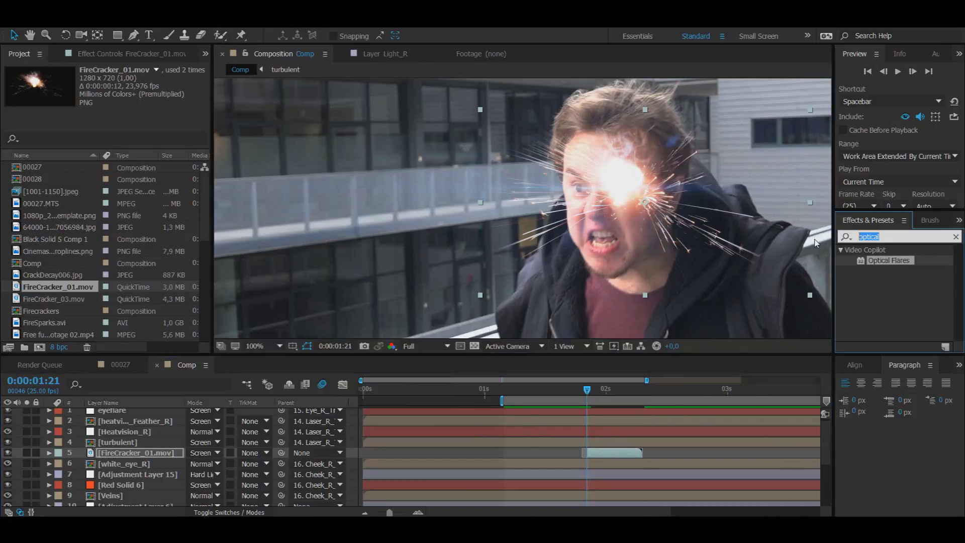
pyautogui.write('gau')
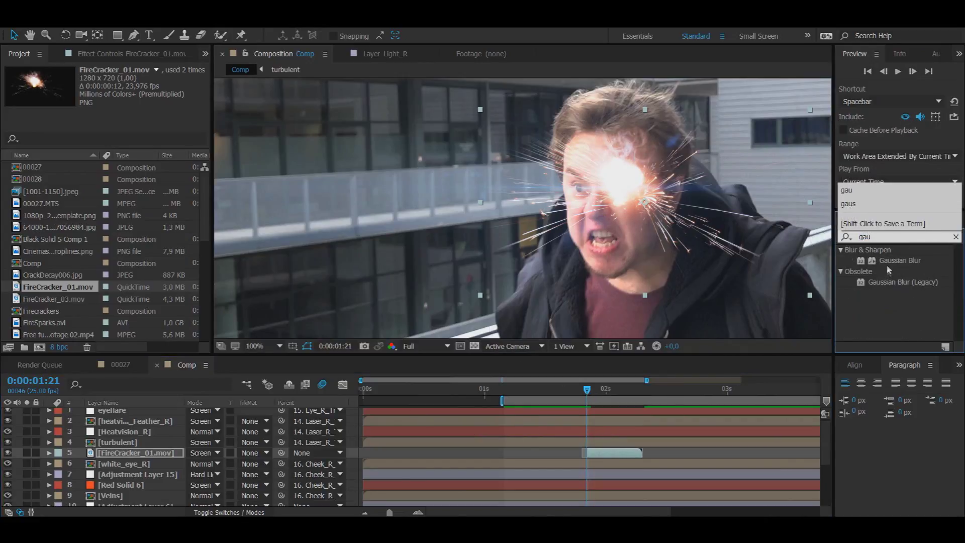
pyautogui.doubleClick(899, 260)
pyautogui.click(122, 91)
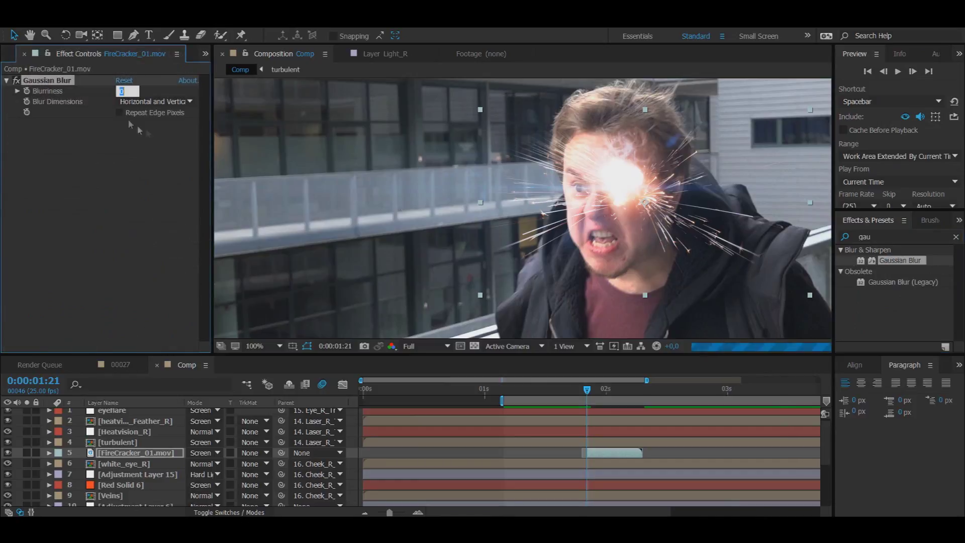
pyautogui.click(101, 214)
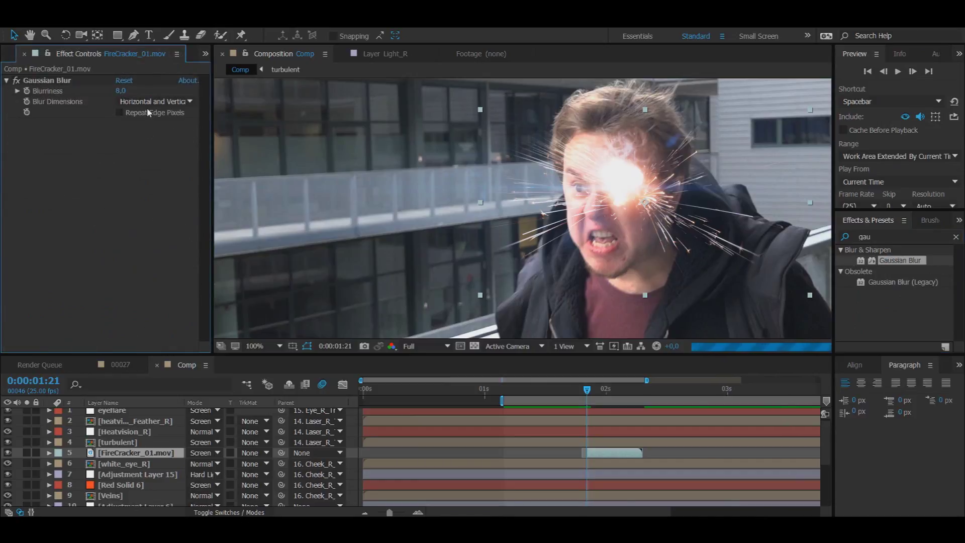
pyautogui.click(121, 90)
pyautogui.write('6')
pyautogui.click(123, 184)
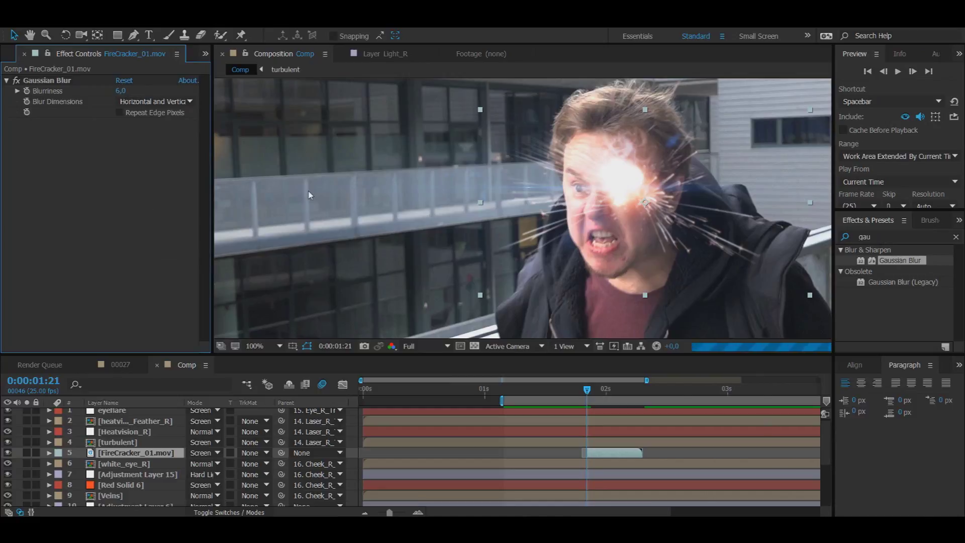
# Step frame by frame around 0:00:01:21 to examine how the firecracker burst plays with the laser
pyautogui.scroll(-3, 312, 196)
pyautogui.scroll(2, 315, 198)
pyautogui.click(883, 71)
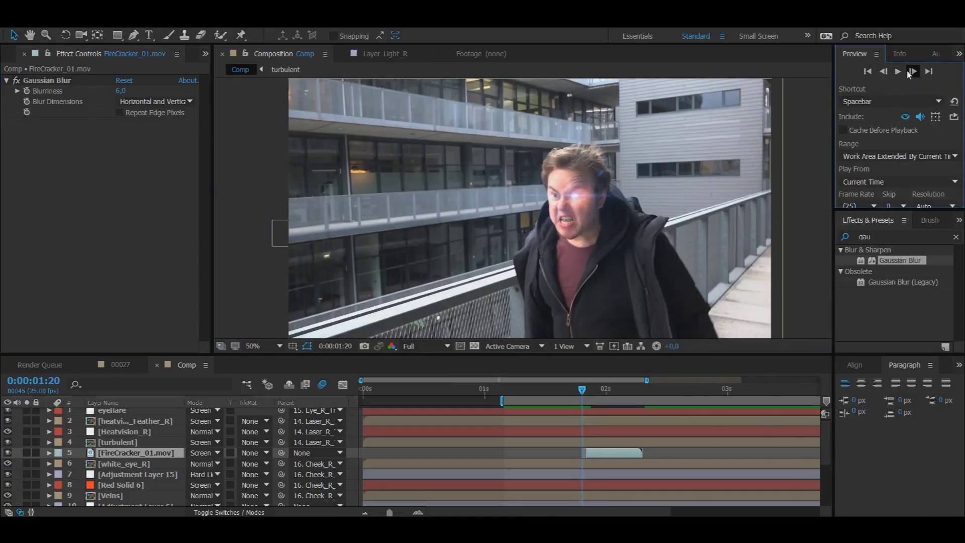
pyautogui.click(909, 74)
pyautogui.click(909, 73)
pyautogui.click(909, 73)
pyautogui.click(883, 73)
pyautogui.click(882, 74)
pyautogui.click(883, 74)
pyautogui.click(912, 71)
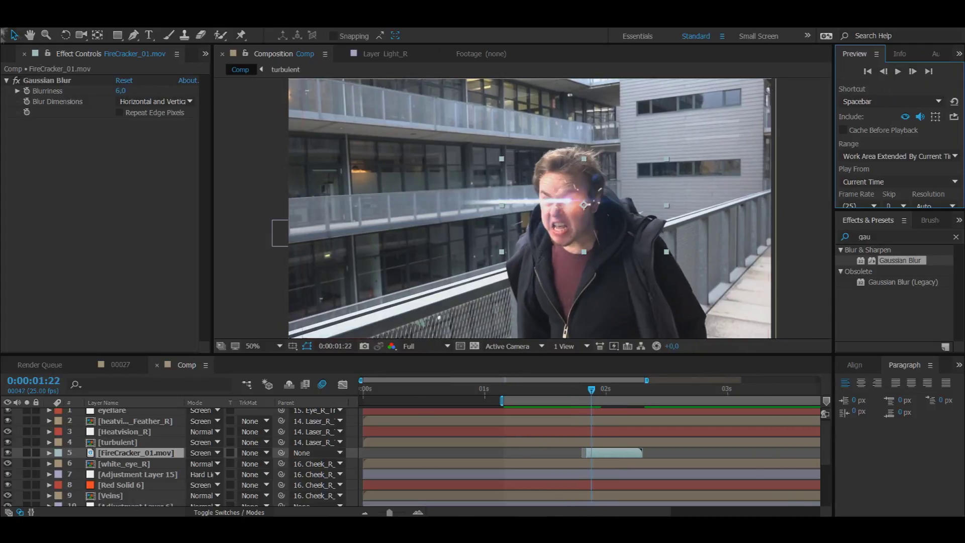
# Add FireSparks.avi to the timeline directly above the FireCracker_01.mov layer
pyautogui.hotkey('ctrl', '0')
pyautogui.click(50, 251)
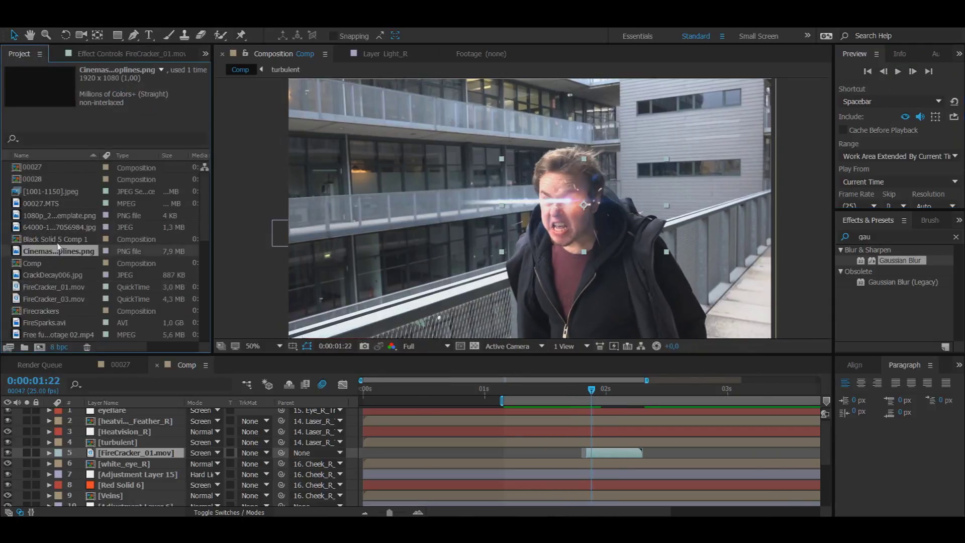
pyautogui.scroll(-3, 57, 246)
pyautogui.moveTo(61, 263); pyautogui.dragTo(132, 454)
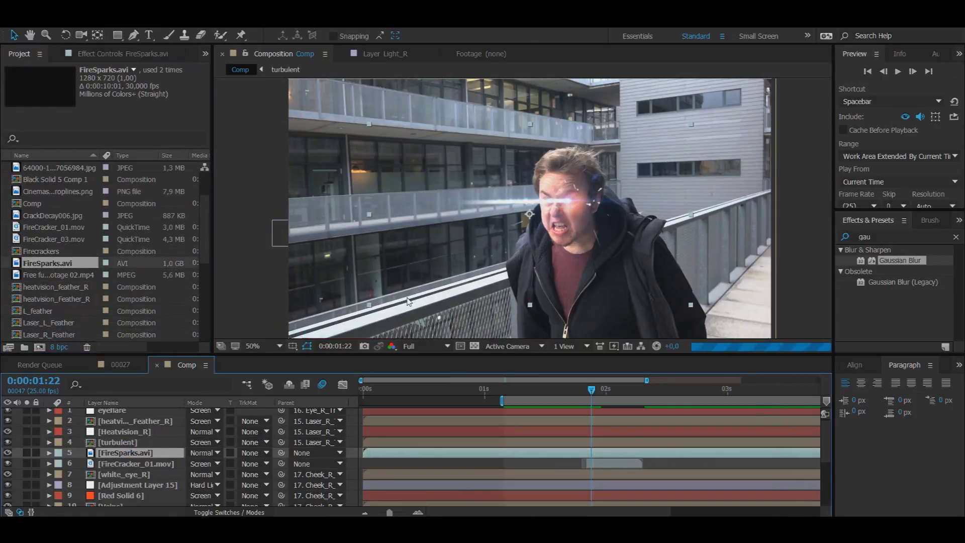
# Rotate the FireSparks layer to a nearly vertical orientation and move it over the man's face
pyautogui.press('w')
pyautogui.moveTo(578, 276); pyautogui.dragTo(646, 254)
pyautogui.press('v')
pyautogui.moveTo(597, 225); pyautogui.dragTo(578, 230)
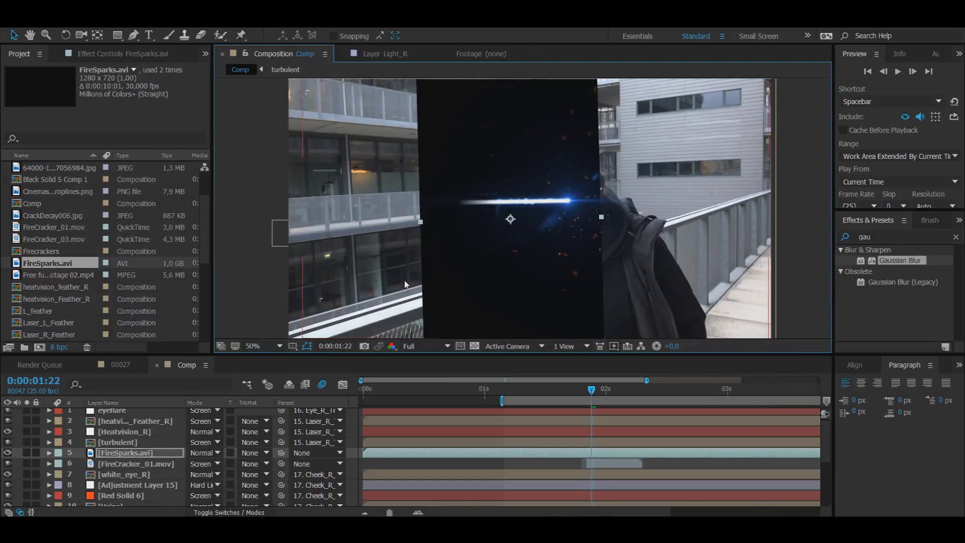
# Draw a closed curved mask on the FireSparks layer around the sparks in front of the man's face and chest
pyautogui.press('.')
pyautogui.press(',')
pyautogui.press('g')
pyautogui.moveTo(590, 177)
pyautogui.mouseDown()
pyautogui.moveTo(559, 155)
pyautogui.moveTo(509, 197)
pyautogui.mouseUp()
pyautogui.moveTo(483, 266); pyautogui.dragTo(509, 297)
pyautogui.moveTo(574, 321); pyautogui.dragTo(589, 281)
pyautogui.click(591, 176)
pyautogui.moveTo(591, 176); pyautogui.dragTo(570, 171)
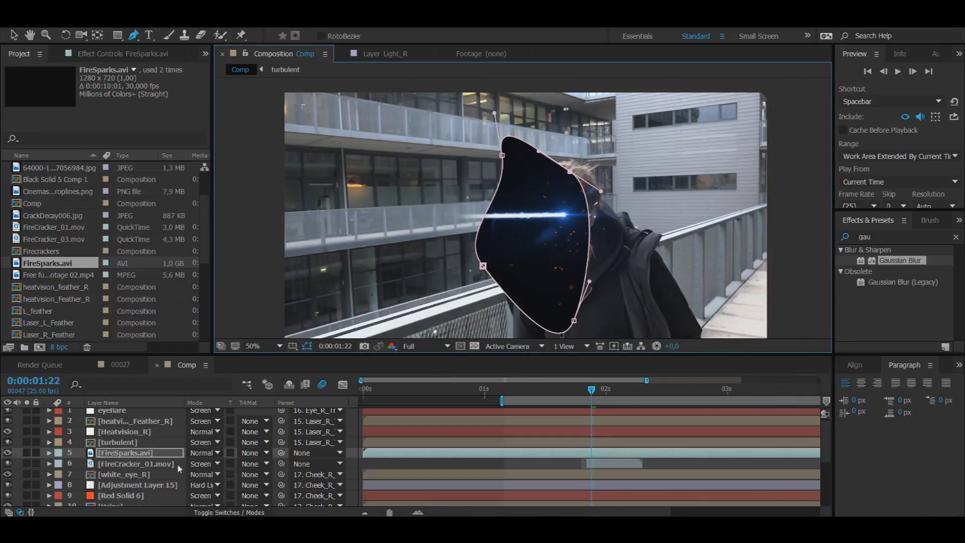
# Set the FireSparks blending mode to Screen and its mask feather to 50 pixels
pyautogui.press('f')
pyautogui.click(203, 452)
pyautogui.click(246, 208)
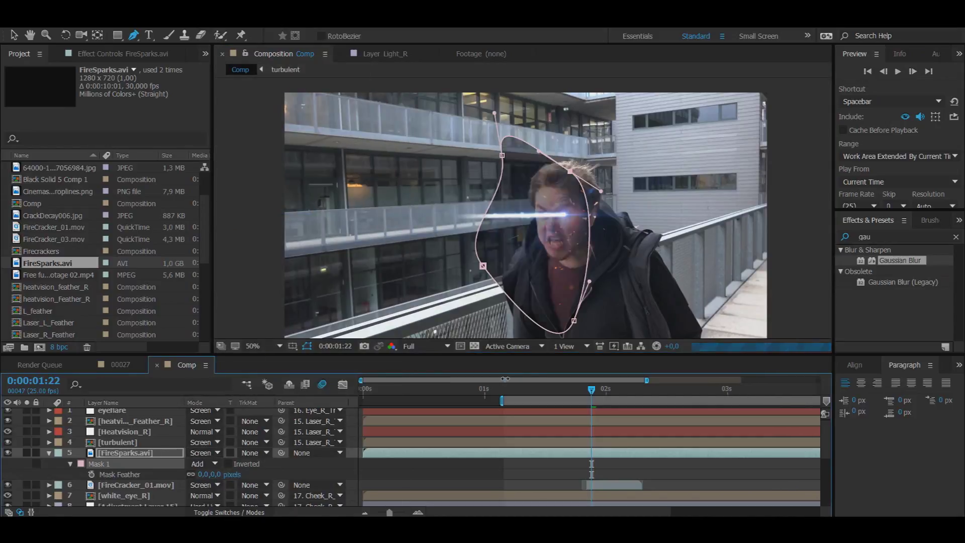
pyautogui.press('.')
pyautogui.press('.')
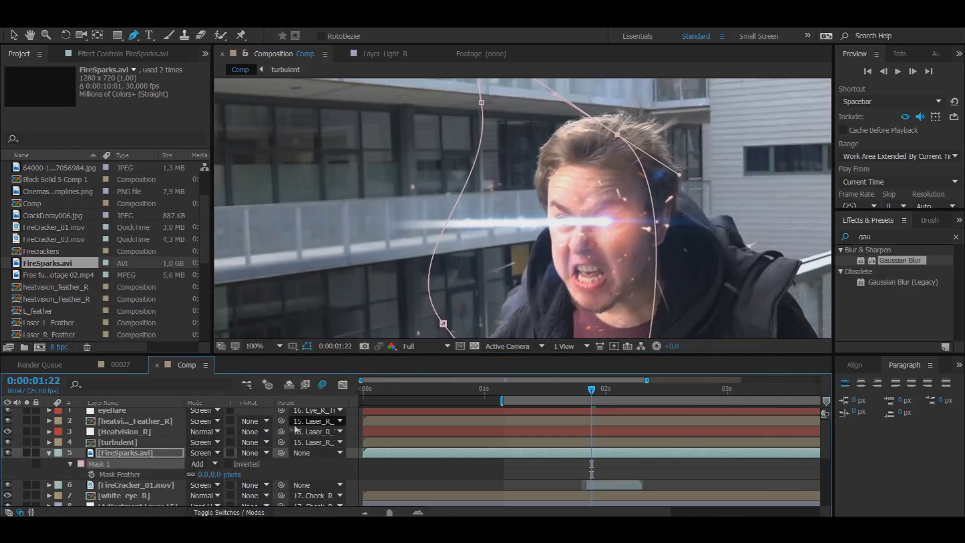
pyautogui.click(203, 475)
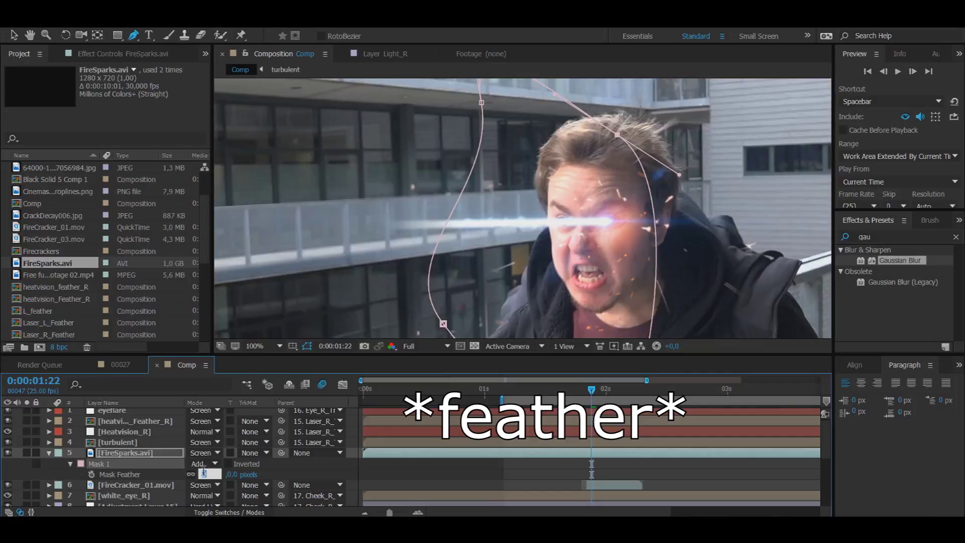
pyautogui.write('50')
pyautogui.press('Return')
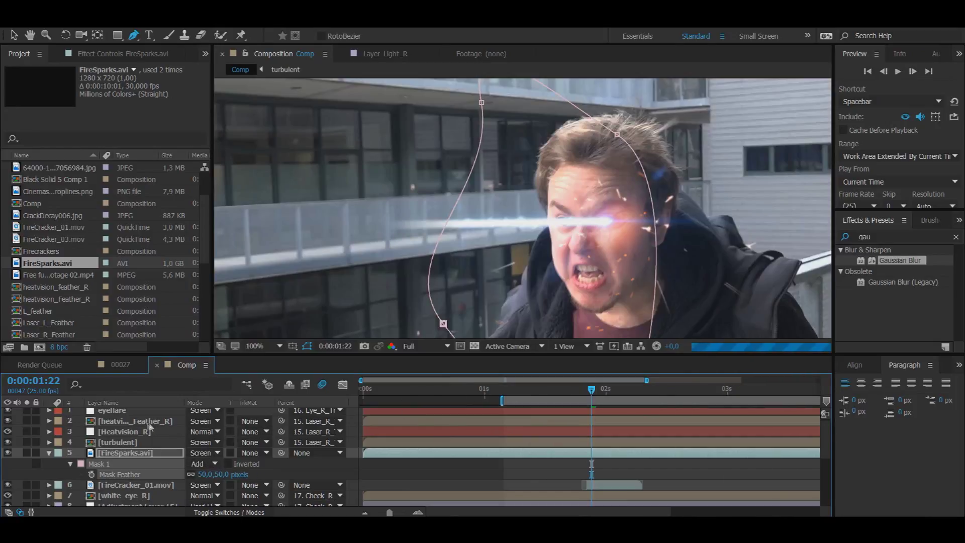
# Shift the masked FireSparks layer slightly left and up so its sparks surround the man's face
pyautogui.click(129, 445)
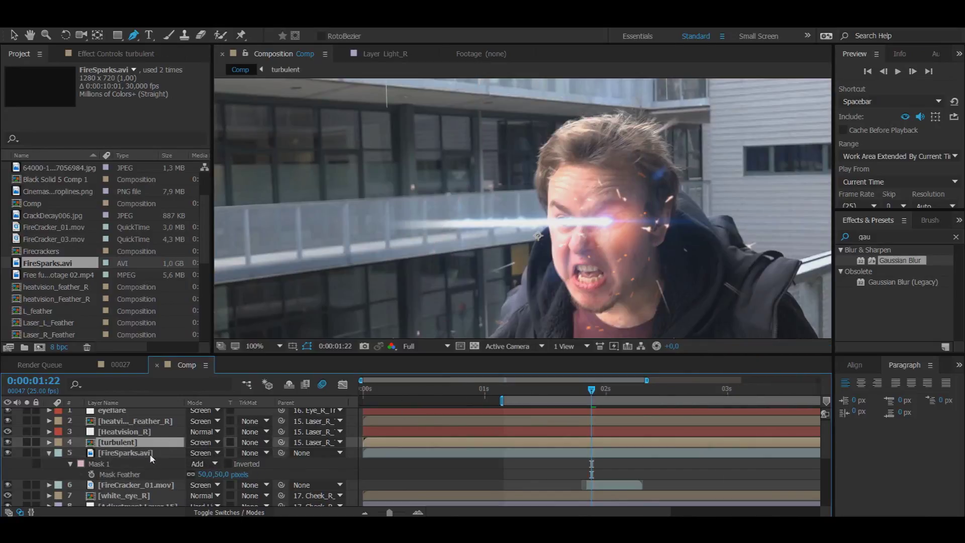
pyautogui.click(150, 455)
pyautogui.press('v')
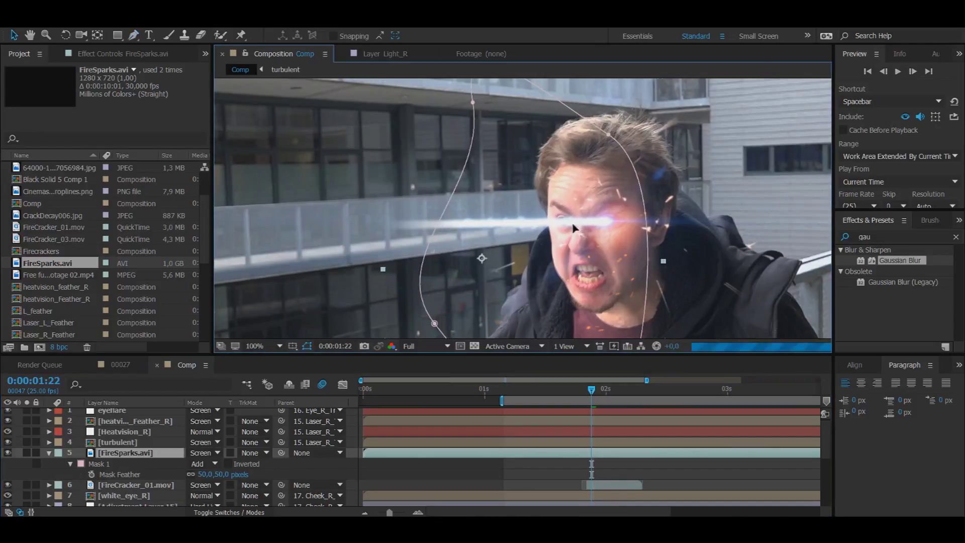
pyautogui.click(556, 225)
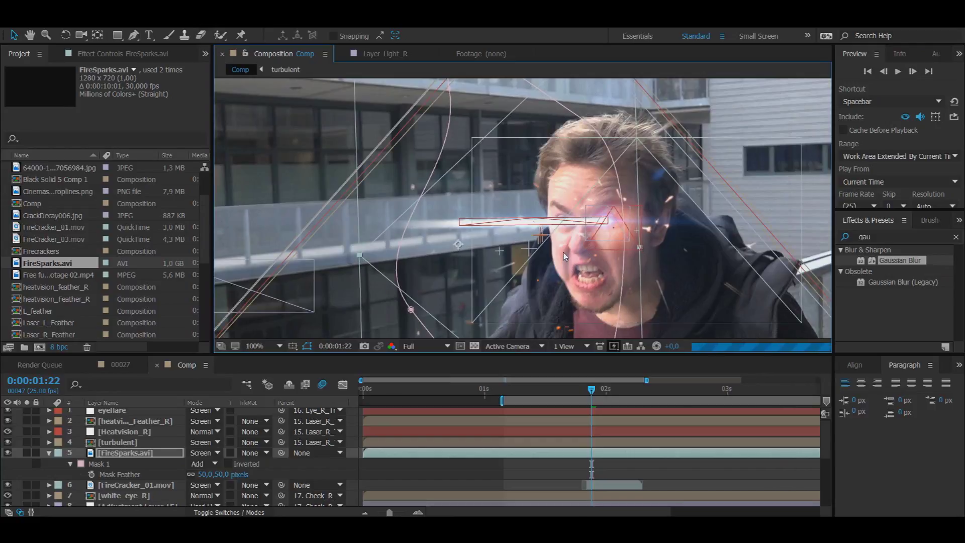
pyautogui.scroll(-1, 564, 253)
pyautogui.hotkey('ctrl', 'shift', 'a')
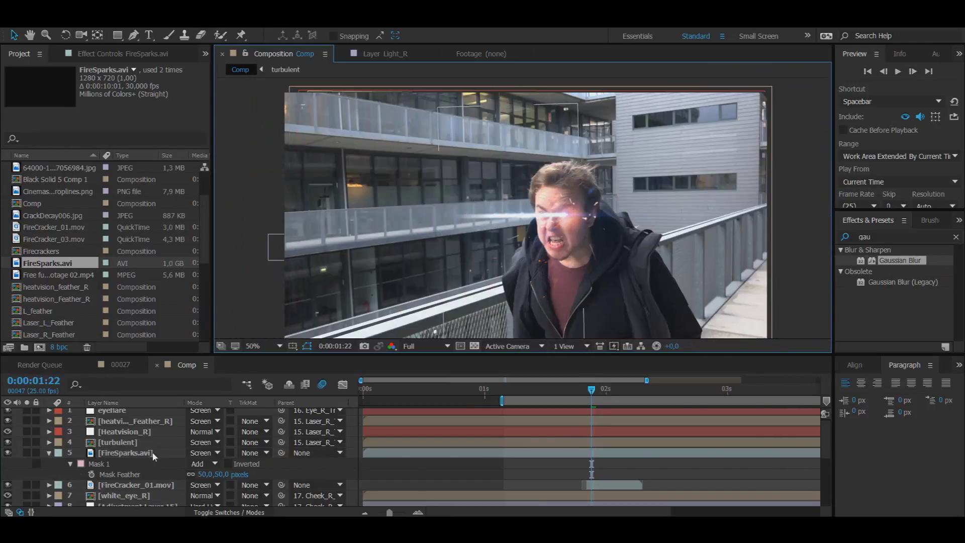
# Keyframe the FireSparks opacity at 0% and place that keyframe at 0:00:01:21
pyautogui.click(154, 453)
pyautogui.click(587, 391)
pyautogui.moveTo(586, 391); pyautogui.dragTo(591, 391)
pyautogui.press('t')
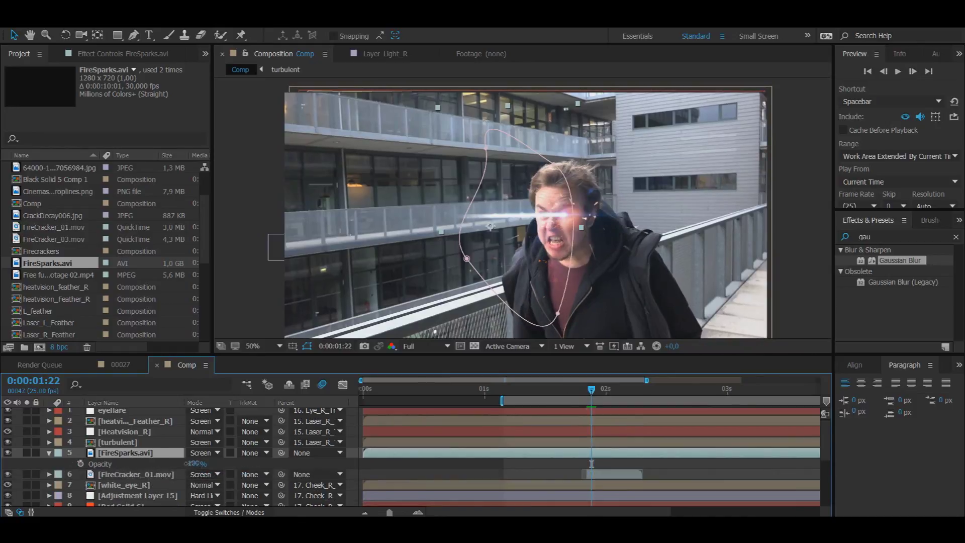
pyautogui.moveTo(196, 463); pyautogui.dragTo(125, 463)
pyautogui.click(81, 463)
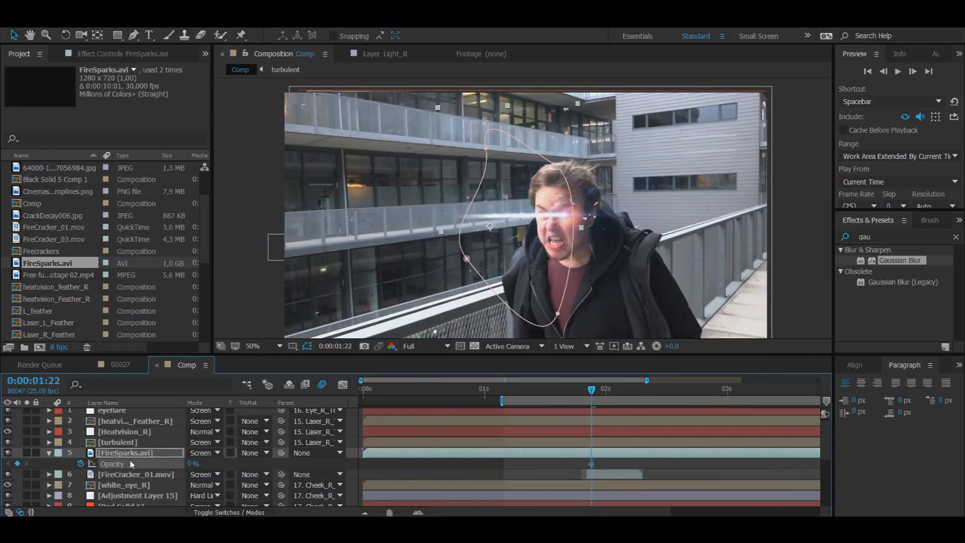
pyautogui.moveTo(592, 464); pyautogui.dragTo(589, 465)
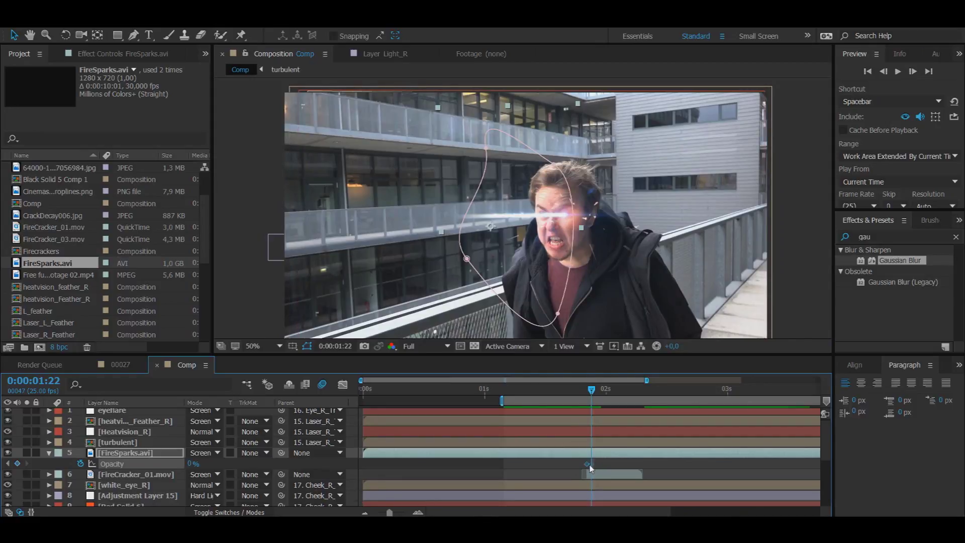
# Add a second, higher opacity keyframe to FireSparks at 0:00:02:02 and play back the animation
pyautogui.click(912, 72)
pyautogui.click(912, 71)
pyautogui.click(912, 72)
pyautogui.click(913, 72)
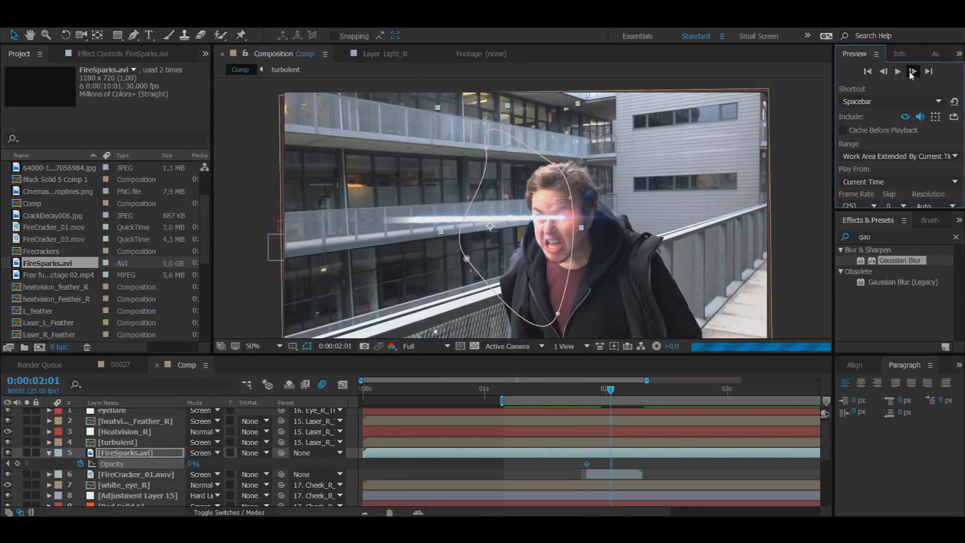
pyautogui.click(912, 72)
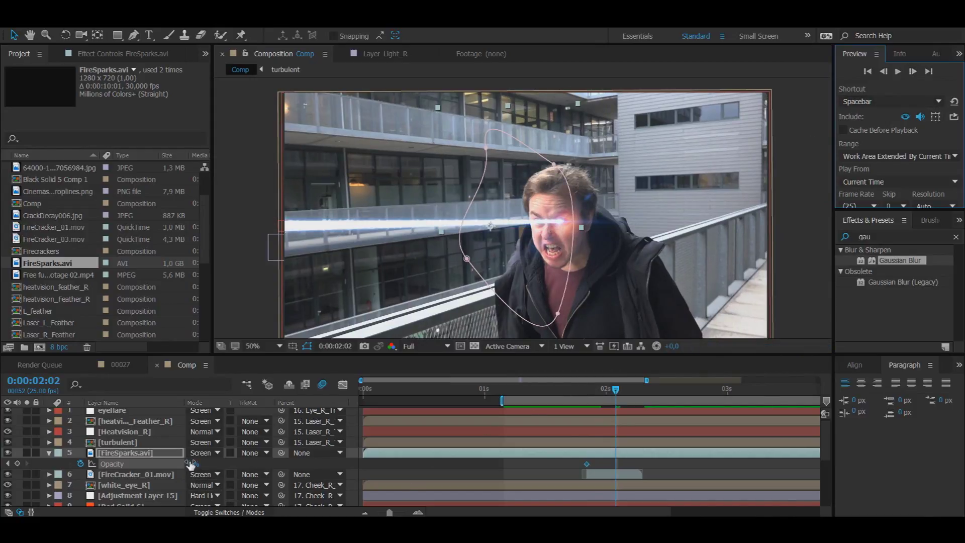
pyautogui.click(898, 71)
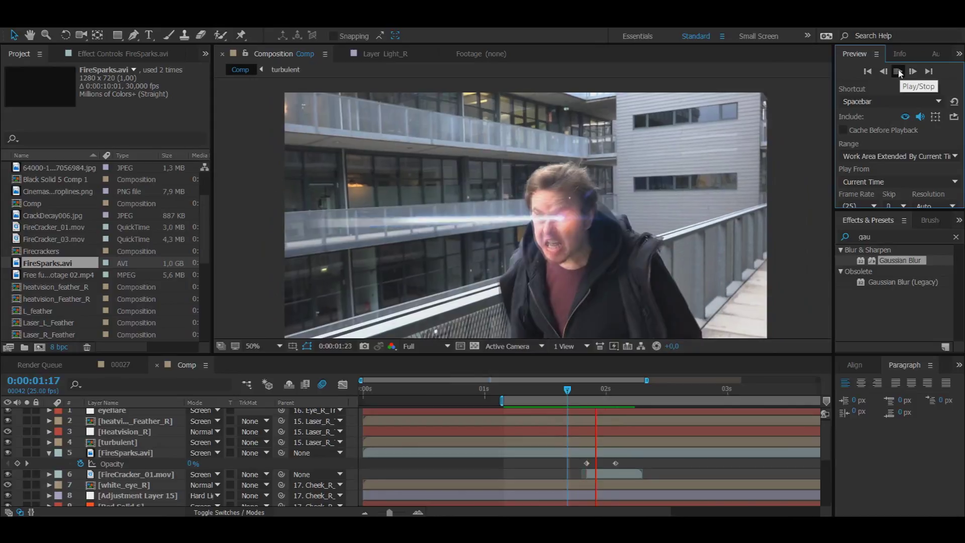
# Preview the FireSparks fade-in and move the playhead to 0:00:02:00
pyautogui.click(899, 74)
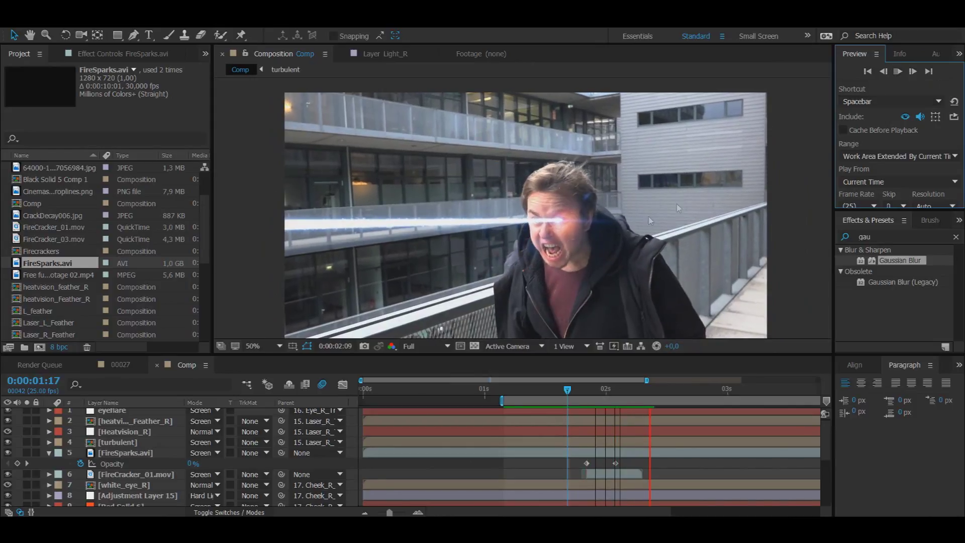
pyautogui.click(898, 72)
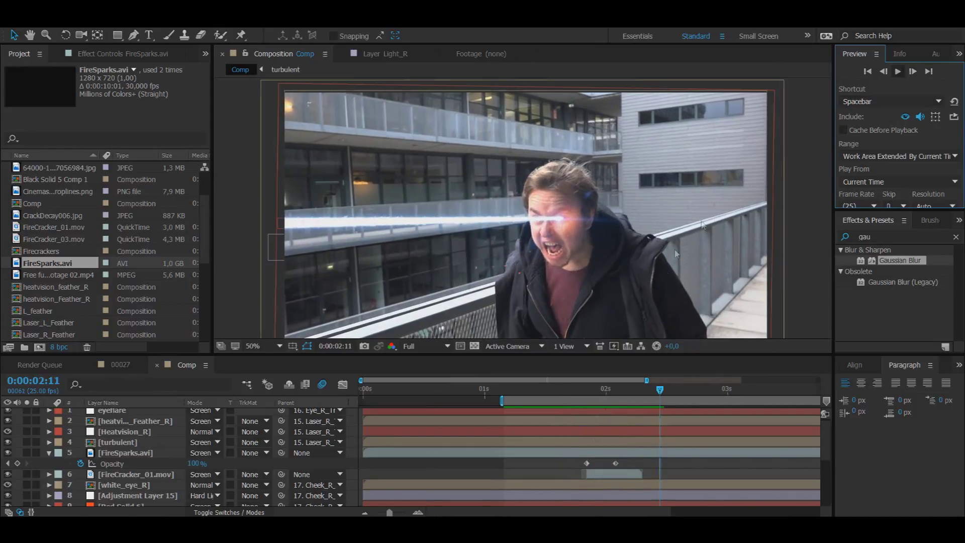
pyautogui.click(606, 394)
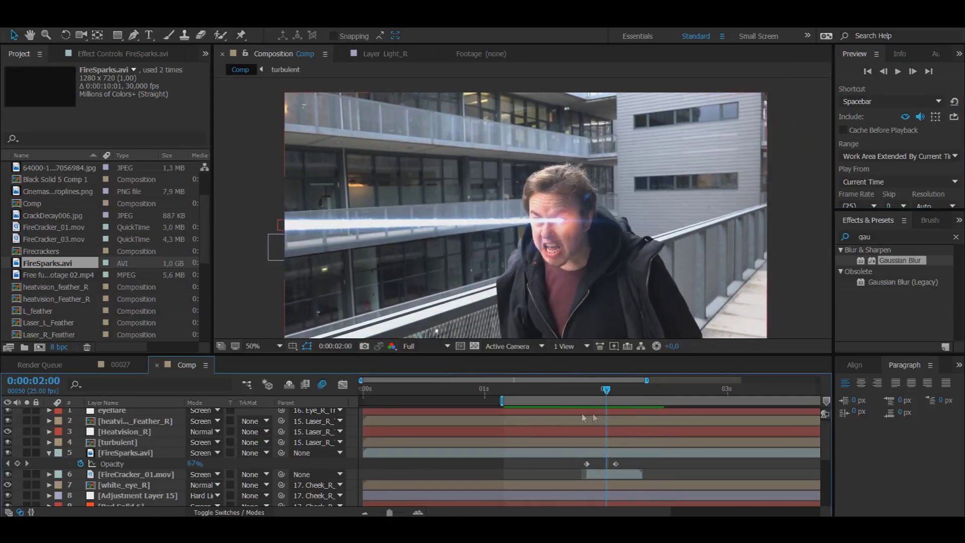
# Parent the FireSparks layer to Laser_R_Track and collapse its opacity property
pyautogui.click(146, 453)
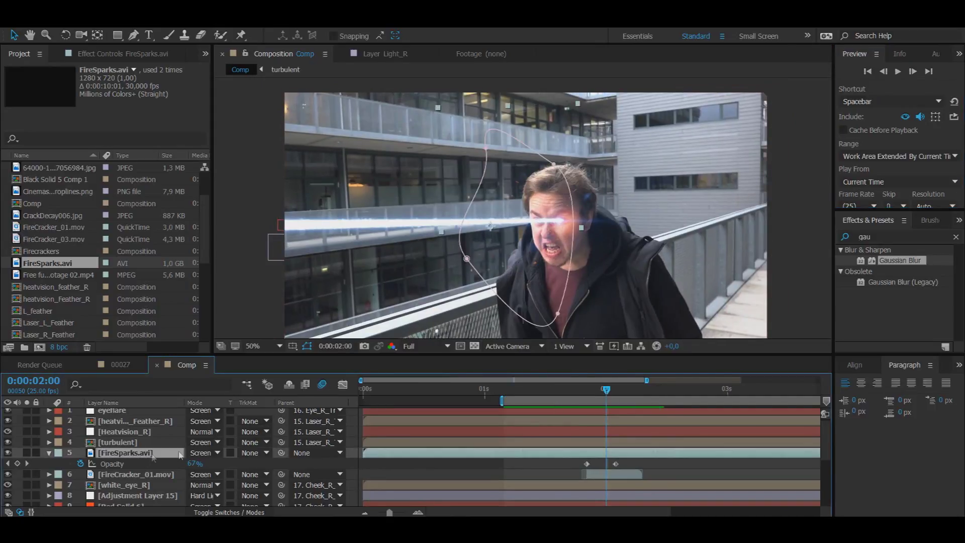
pyautogui.click(311, 452)
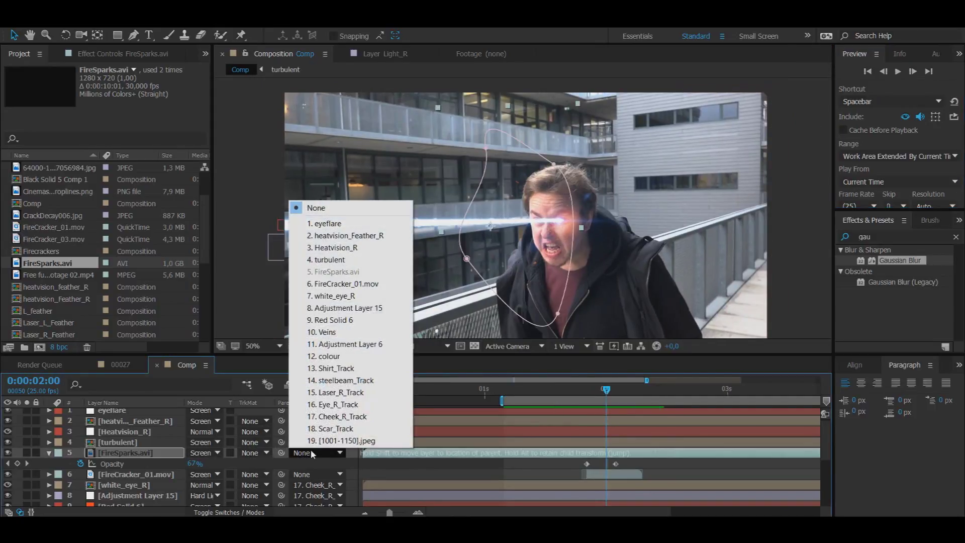
pyautogui.click(335, 392)
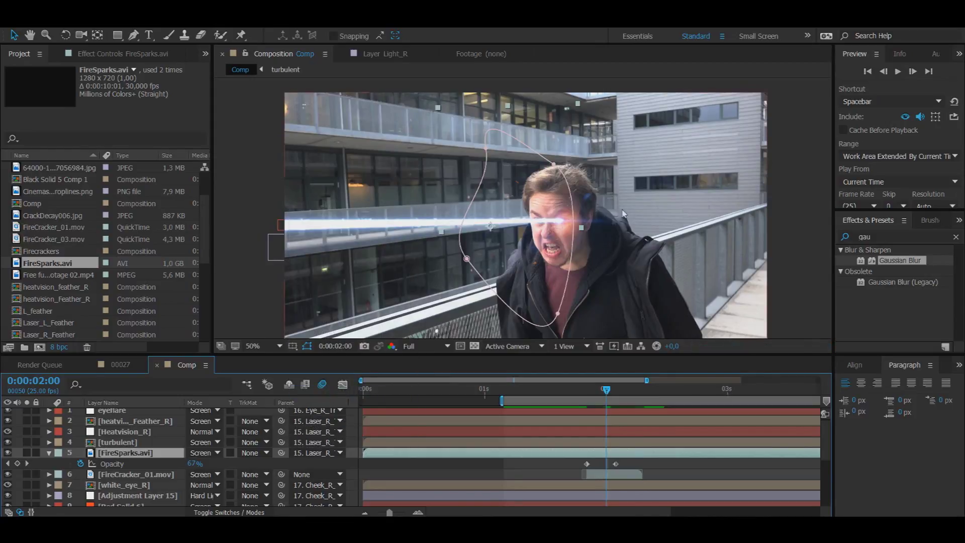
pyautogui.moveTo(660, 396); pyautogui.dragTo(605, 396)
pyautogui.press('t')
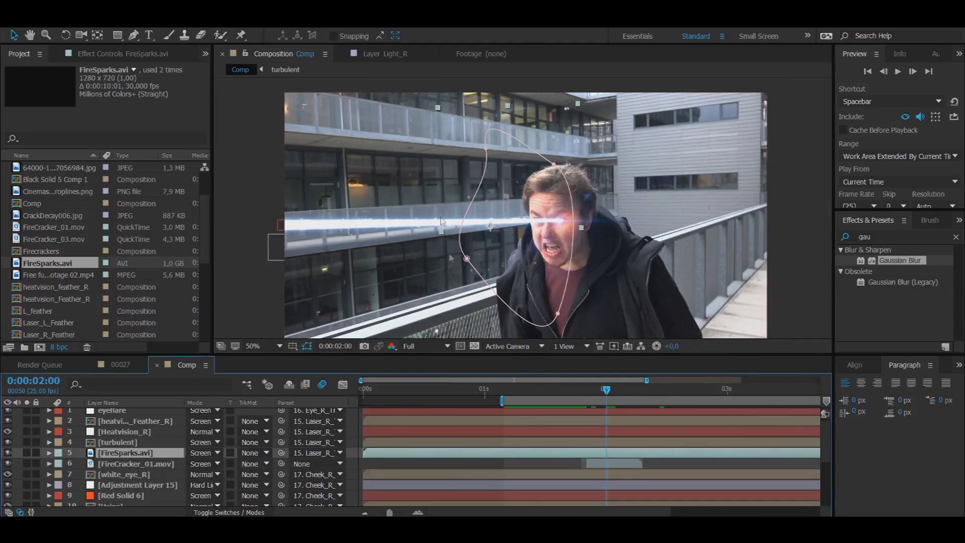
# Copy the Violent_Particles layer from composition 00027 into Comp above the FireSparks layer
pyautogui.scroll(2, 498, 279)
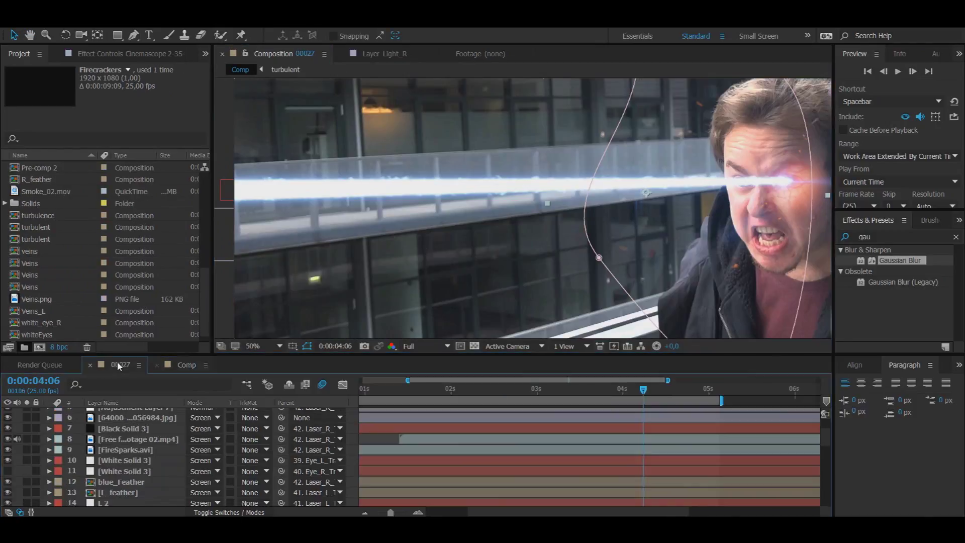
pyautogui.scroll(-5, 116, 442)
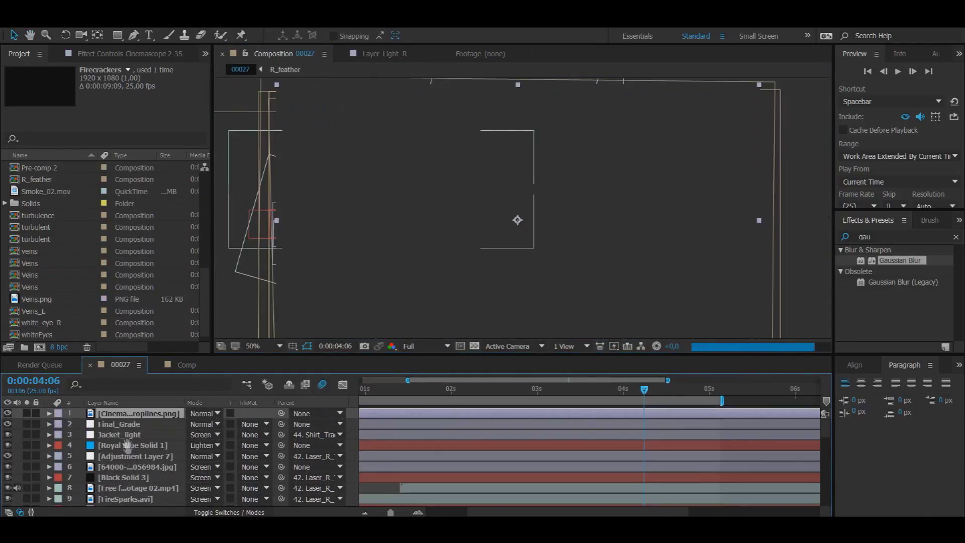
pyautogui.click(125, 431)
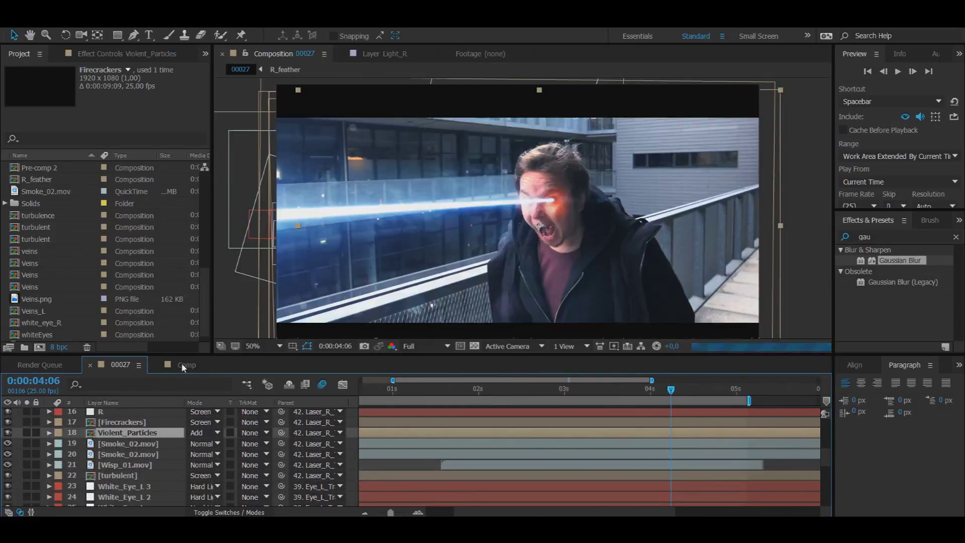
pyautogui.click(183, 366)
pyautogui.hotkey('ctrl', 'v')
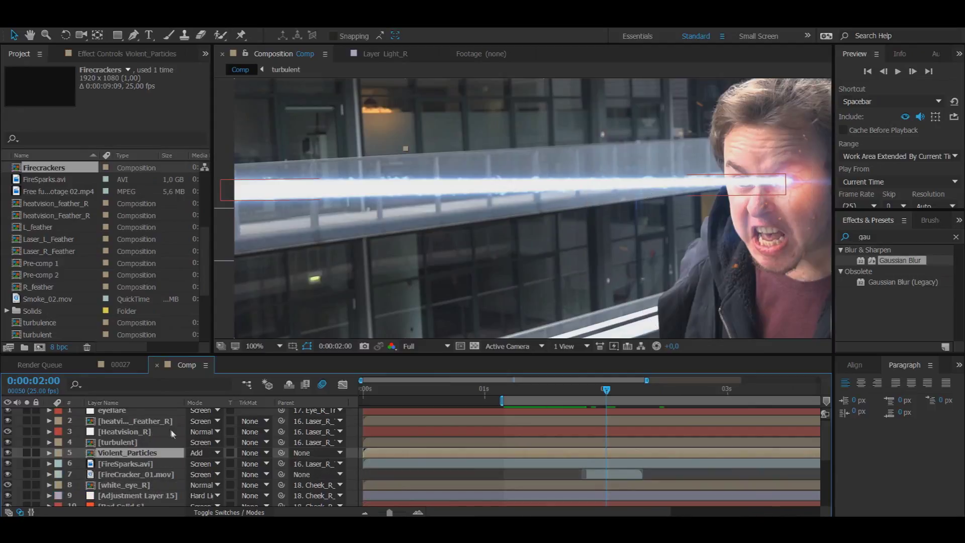
# Align the Violent_Particles layer with the laser beam and parent it to Laser_R_Track
pyautogui.scroll(-2, 370, 214)
pyautogui.scroll(-1, 456, 180)
pyautogui.scroll(1, 480, 196)
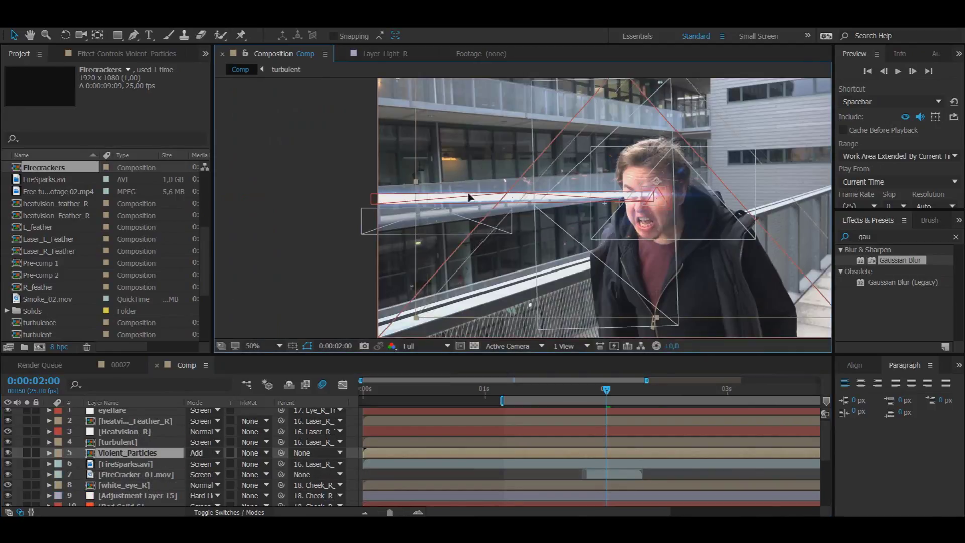
pyautogui.scroll(2, 479, 196)
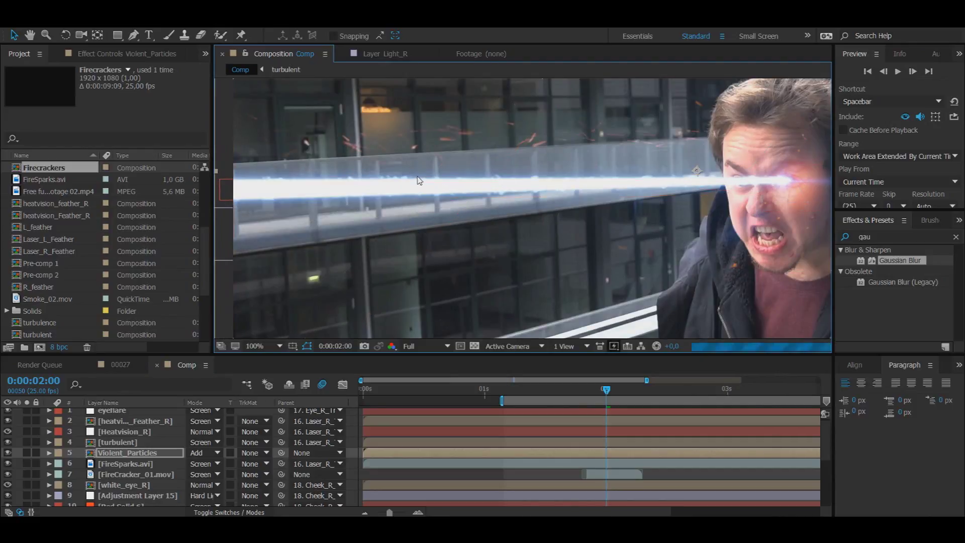
pyautogui.click(315, 452)
pyautogui.click(322, 399)
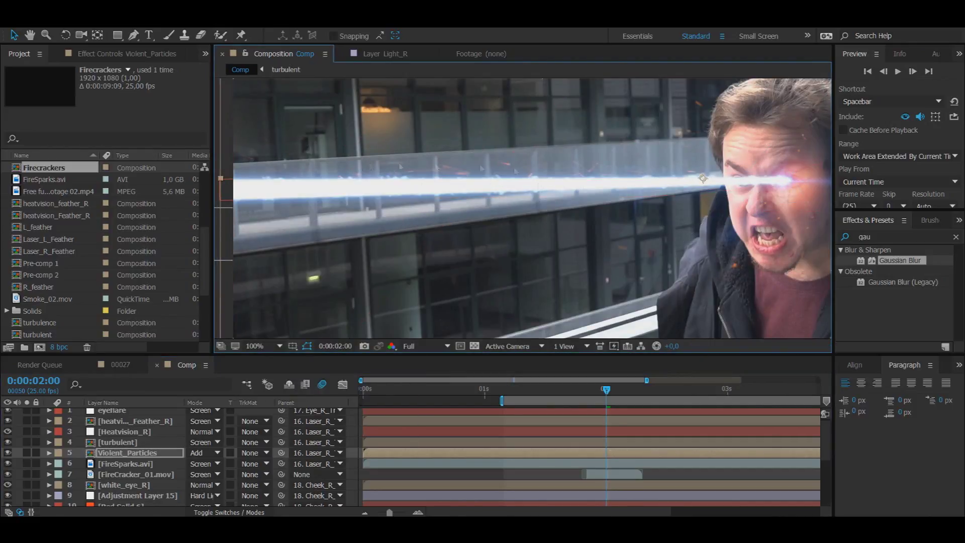
# Open the Violent_Particles precomposition and scrub through its timeline to examine how the particles move
pyautogui.click(151, 452)
pyautogui.doubleClick(120, 454)
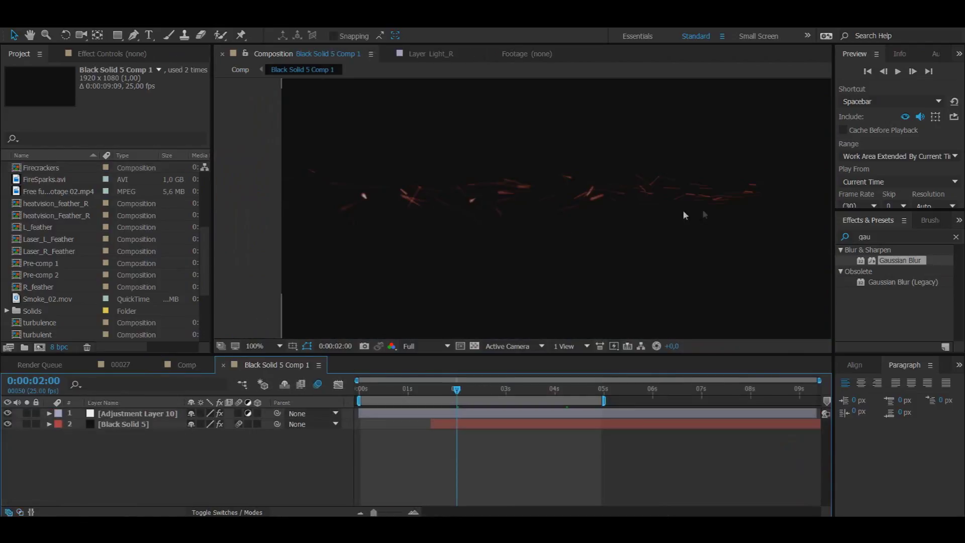
pyautogui.press(',')
pyautogui.moveTo(464, 394); pyautogui.dragTo(503, 394)
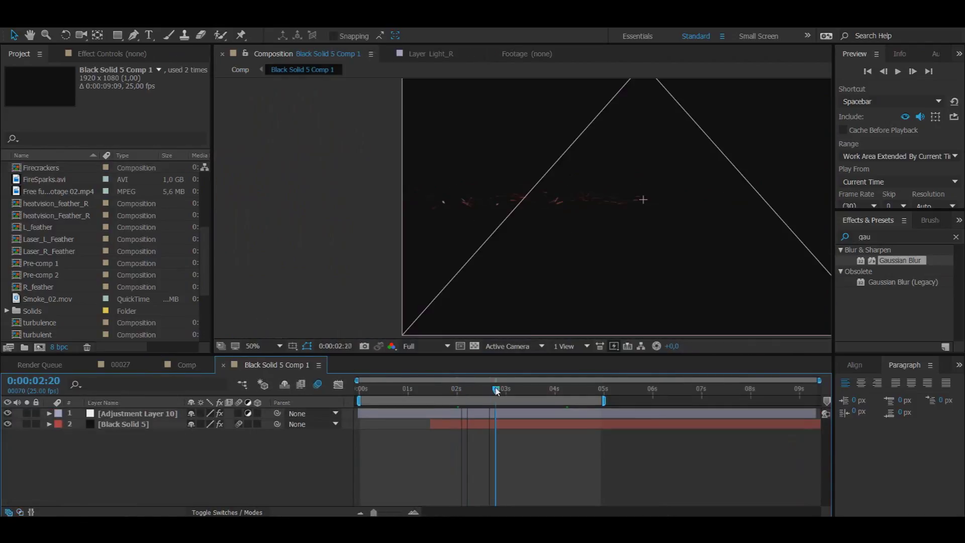
pyautogui.click(547, 386)
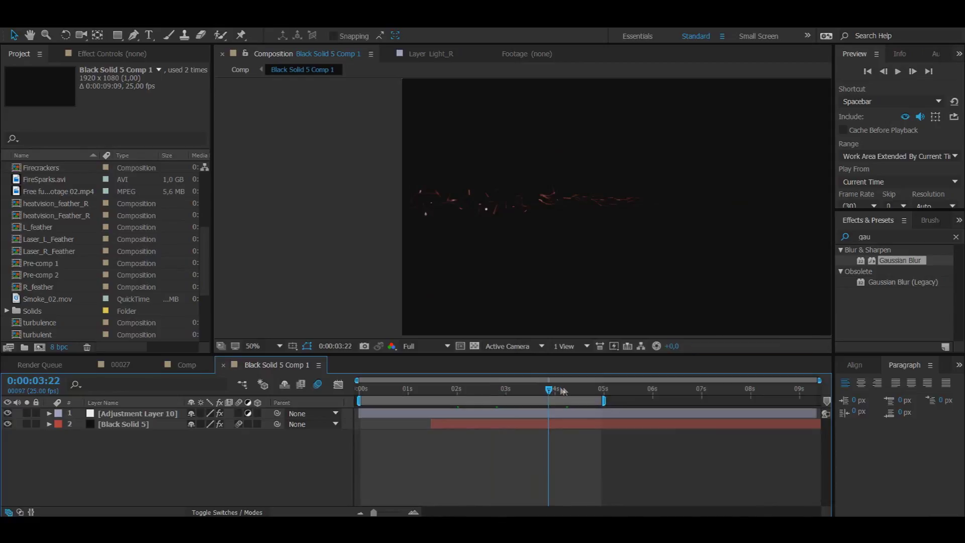
pyautogui.click(581, 387)
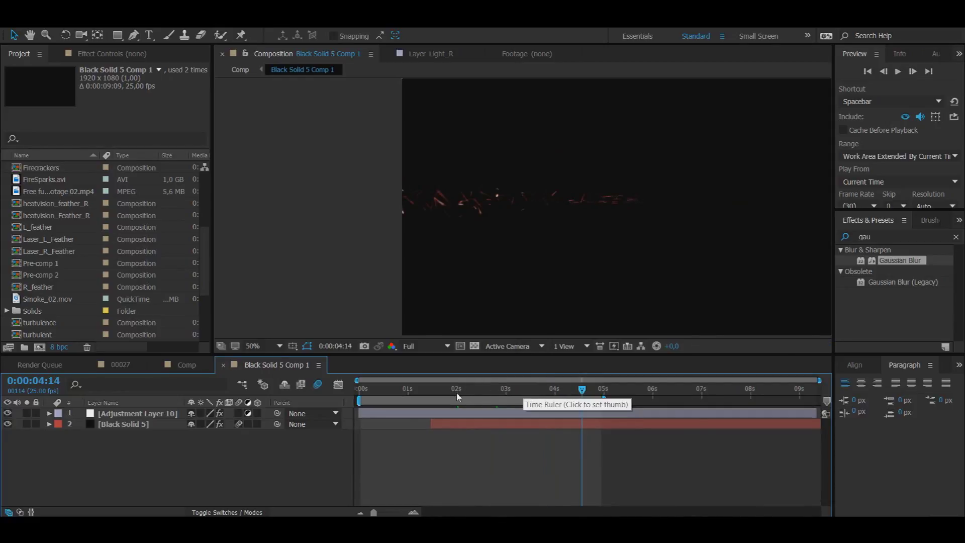
pyautogui.click(457, 395)
pyautogui.press('.')
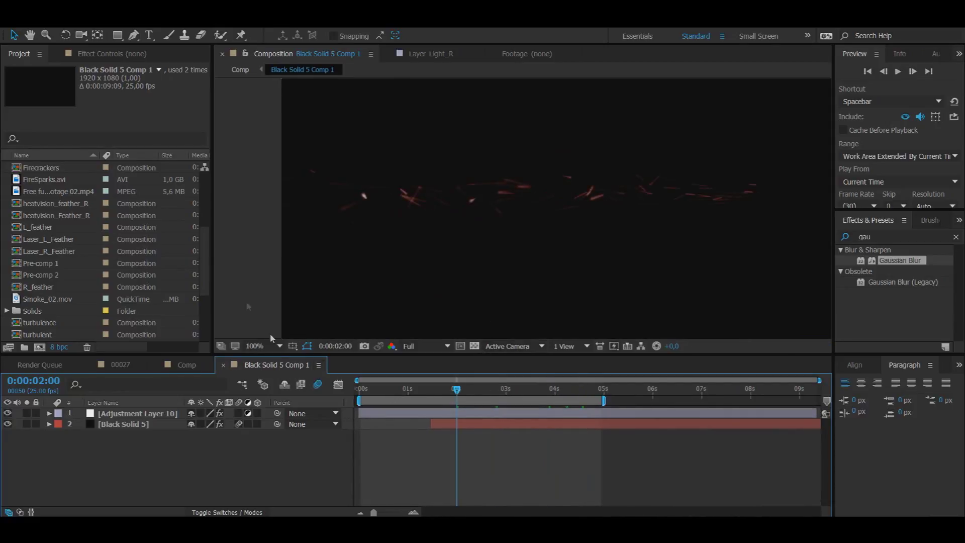
# Examine the Particular emitter and physics settings on Black Solid 5, and return to Comp
pyautogui.click(98, 55)
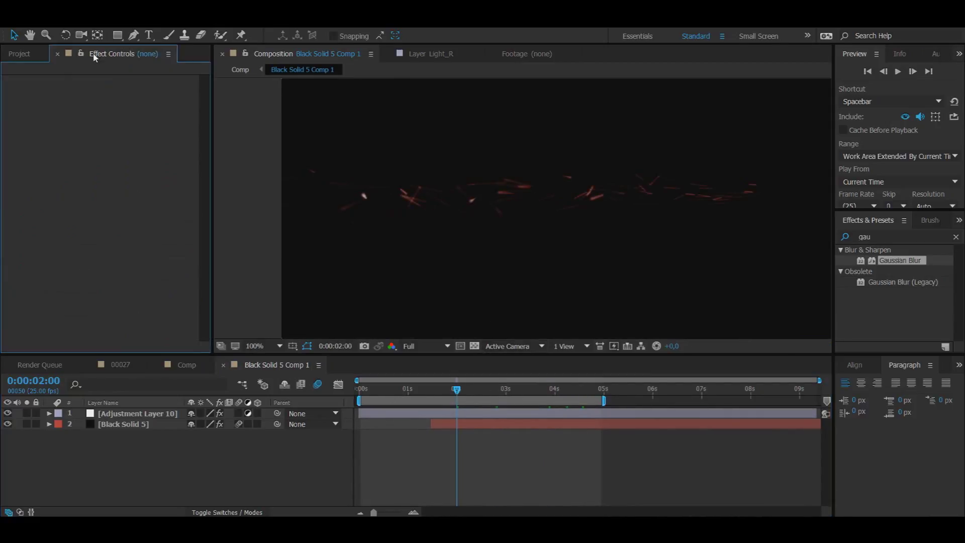
pyautogui.click(124, 426)
pyautogui.click(60, 82)
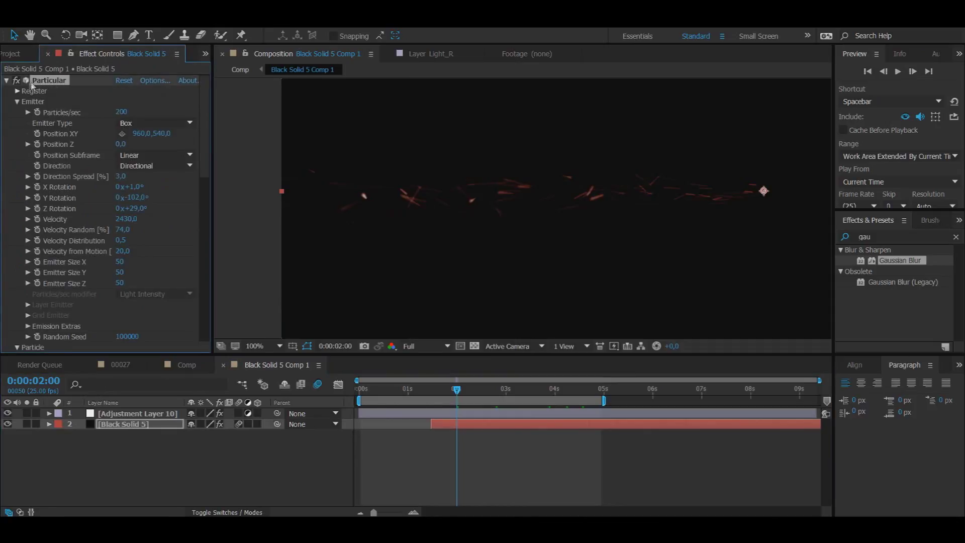
pyautogui.scroll(-10, 44, 101)
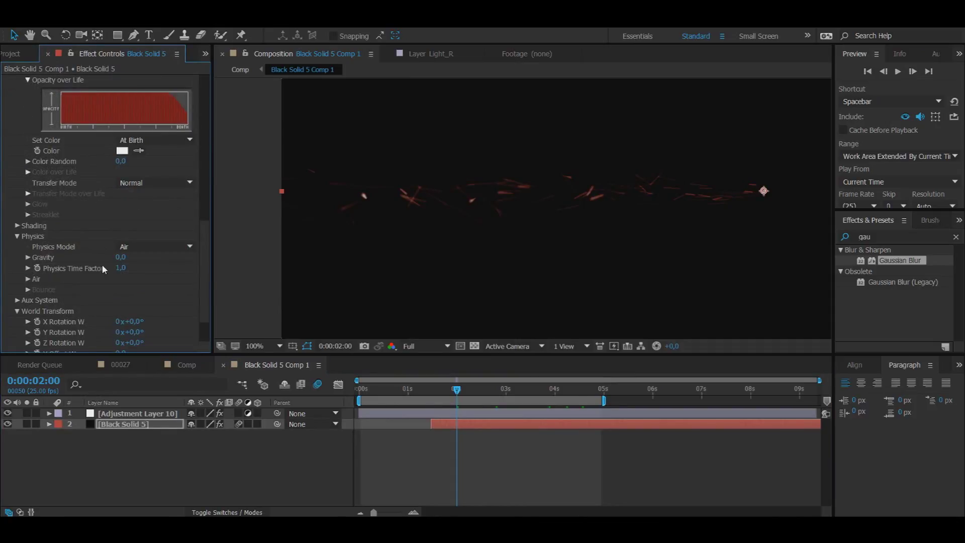
pyautogui.scroll(10, 101, 261)
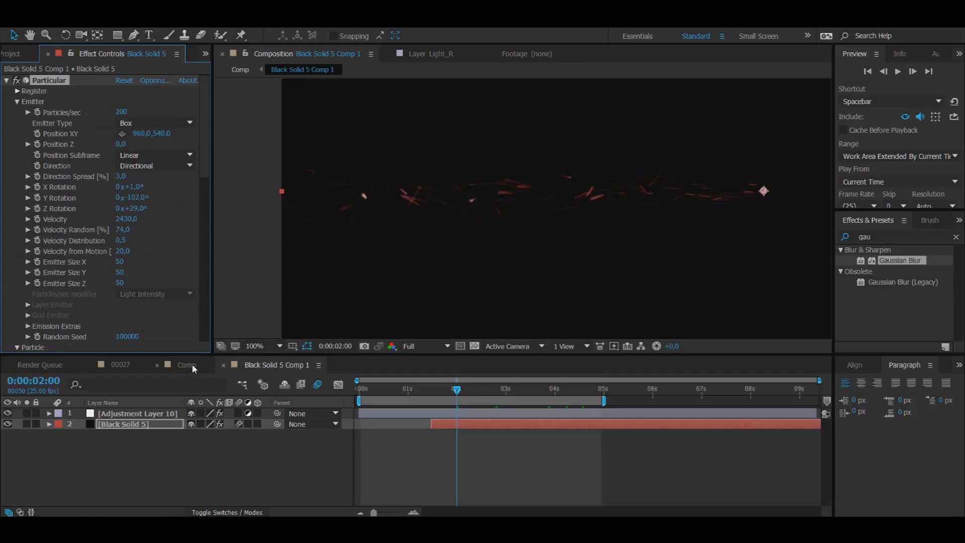
pyautogui.click(223, 365)
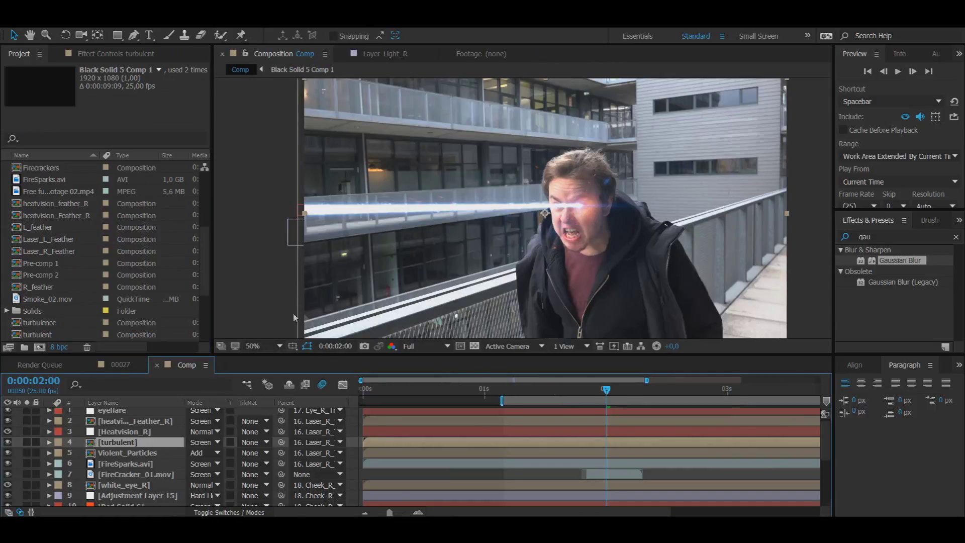
# Add the Smoke_02.mov footage to Comp between the turbulent and Violent_Particles layers
pyautogui.scroll(-3, 97, 215)
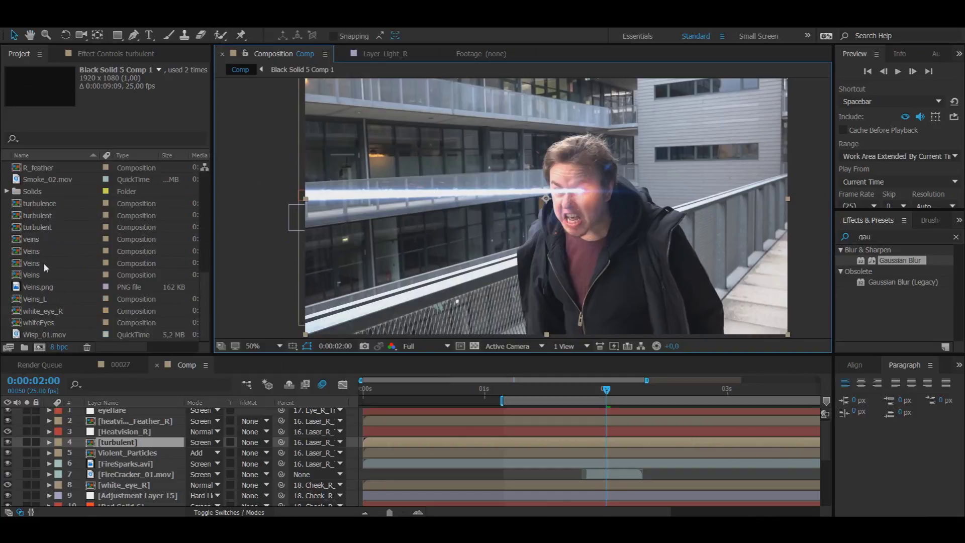
pyautogui.scroll(5, 44, 264)
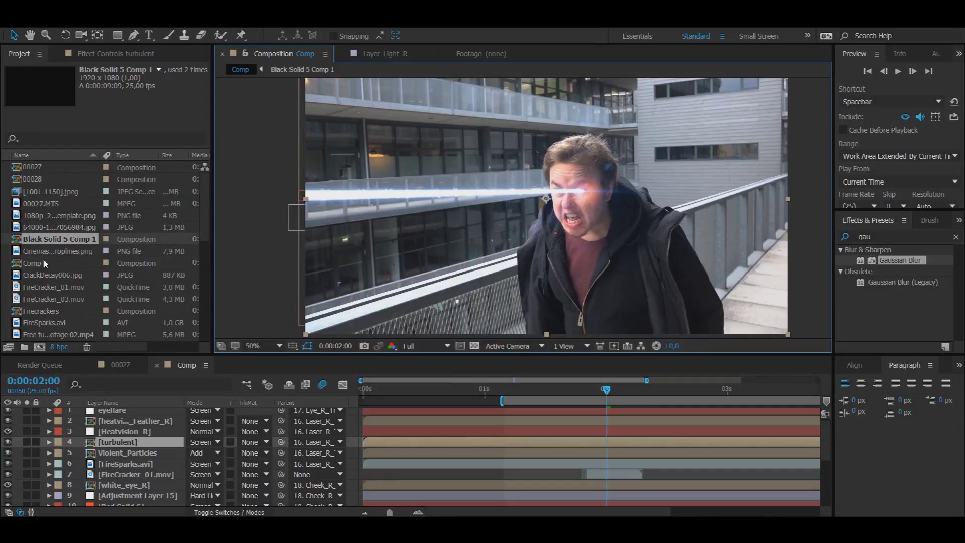
pyautogui.scroll(-3, 51, 243)
pyautogui.scroll(-5, 52, 245)
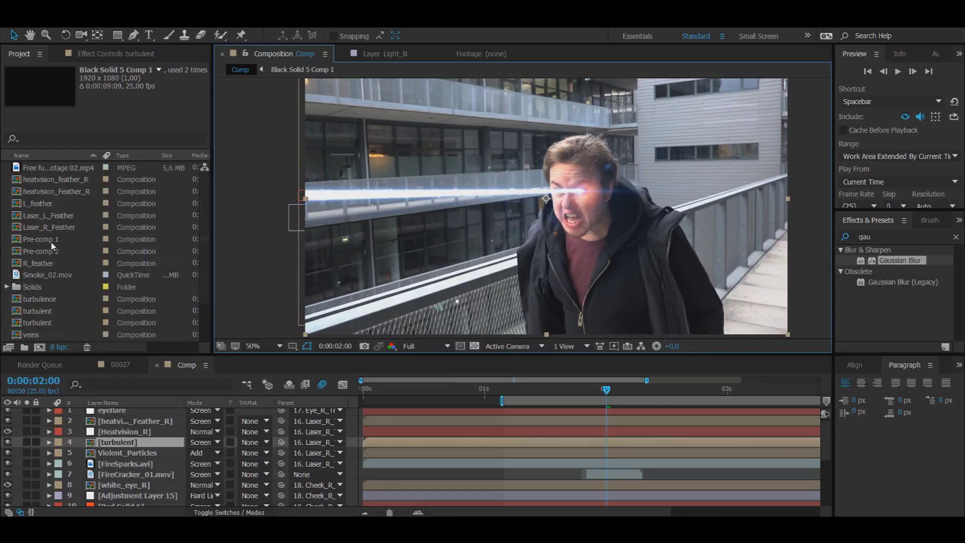
pyautogui.moveTo(60, 276); pyautogui.dragTo(147, 447)
# Rotate and move the Smoke_02.mov layer so the smoke lies around the laser beam in front of the man's face
pyautogui.moveTo(601, 245); pyautogui.dragTo(506, 156)
pyautogui.press('w')
pyautogui.press('v')
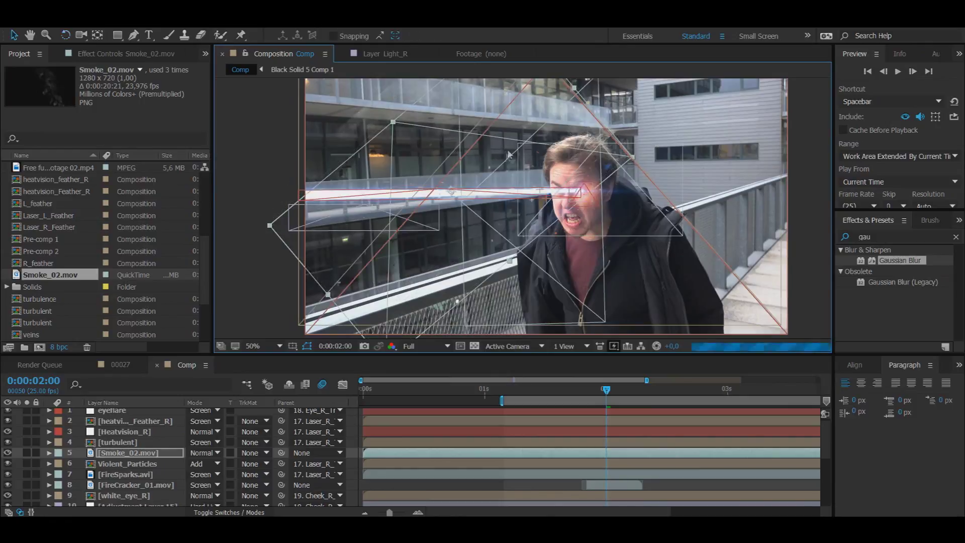
pyautogui.press('w')
pyautogui.click(112, 411)
pyautogui.scroll(-4, 134, 439)
pyautogui.scroll(5, 134, 439)
pyautogui.click(133, 439)
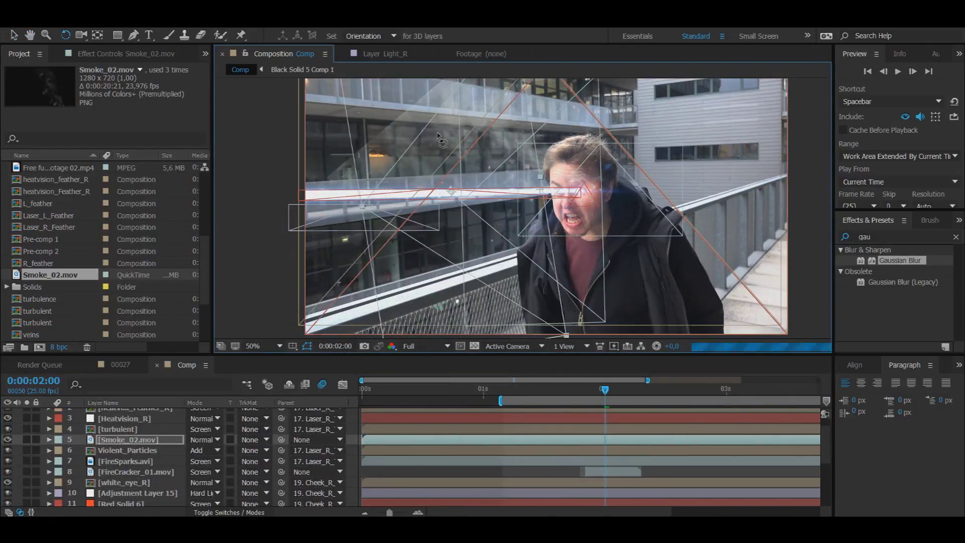
pyautogui.press('v')
pyautogui.moveTo(477, 150); pyautogui.dragTo(492, 235)
# Slide the Smoke_02.mov clip slightly earlier in time and fine-tune its rotation near the beam
pyautogui.moveTo(424, 441); pyautogui.dragTo(411, 439)
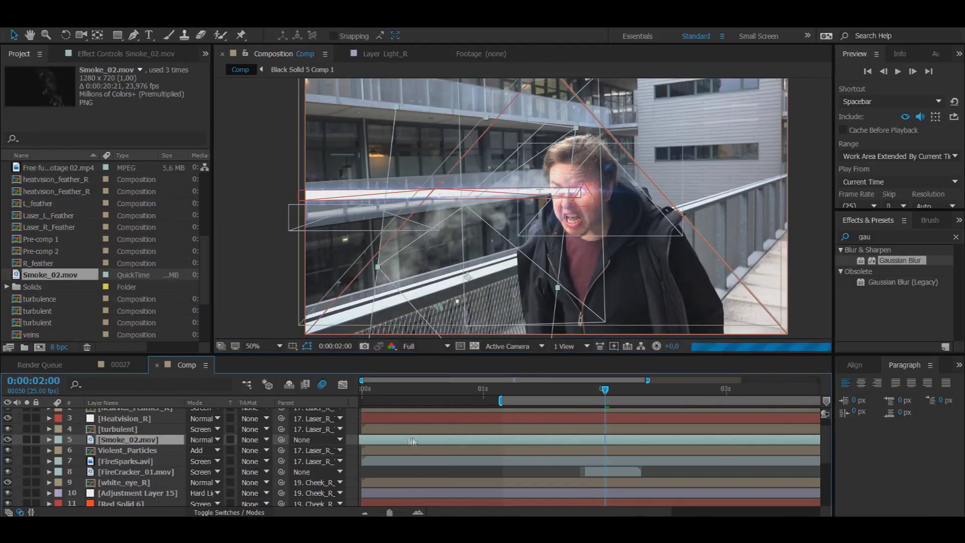
pyautogui.press('w')
pyautogui.moveTo(555, 215); pyautogui.dragTo(519, 206)
pyautogui.press('v')
# Draw a closed curved Pen mask on Smoke_02.mov around the smoke between the beam and the man's eye
pyautogui.press('g')
pyautogui.click(555, 156)
pyautogui.moveTo(420, 185); pyautogui.dragTo(411, 214)
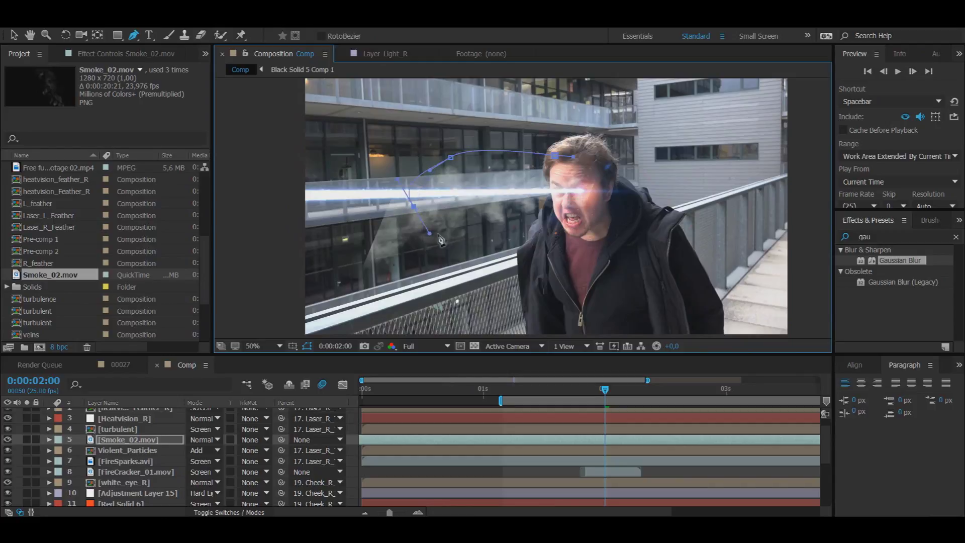
pyautogui.moveTo(497, 240); pyautogui.dragTo(508, 236)
pyautogui.moveTo(569, 193); pyautogui.dragTo(568, 180)
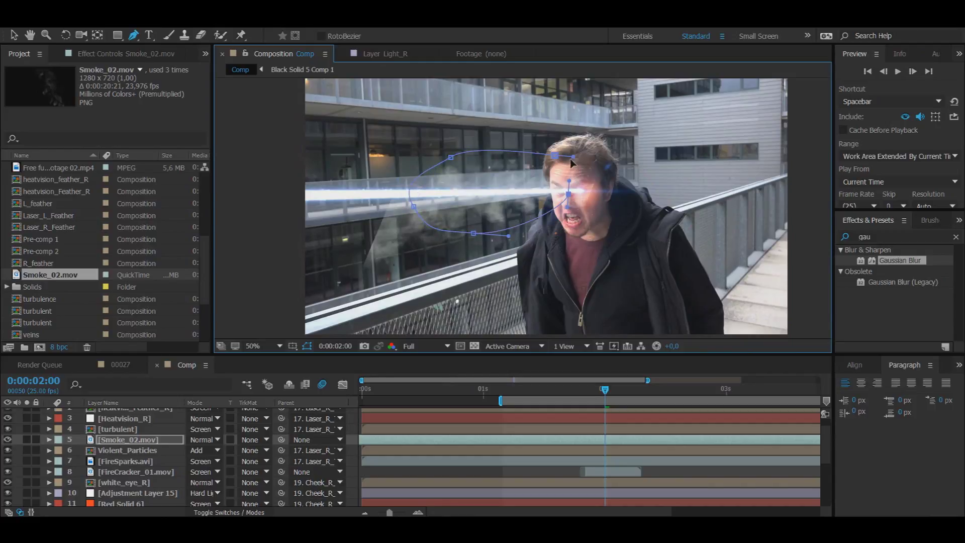
pyautogui.click(555, 156)
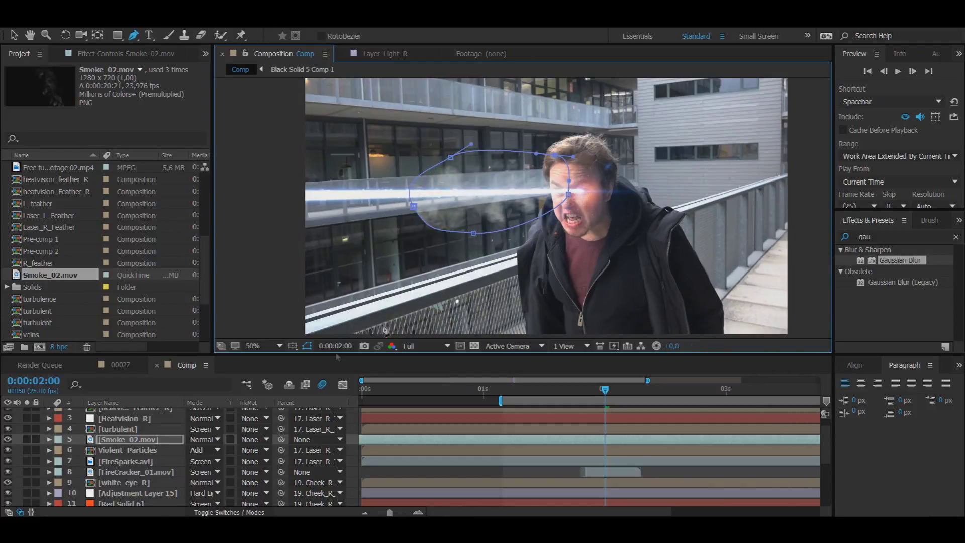
# Set the Mask Feather of Mask 1 on Smoke_02.mov to 100 pixels
pyautogui.press('f')
pyautogui.click(205, 461)
pyautogui.write('50')
pyautogui.press('Return')
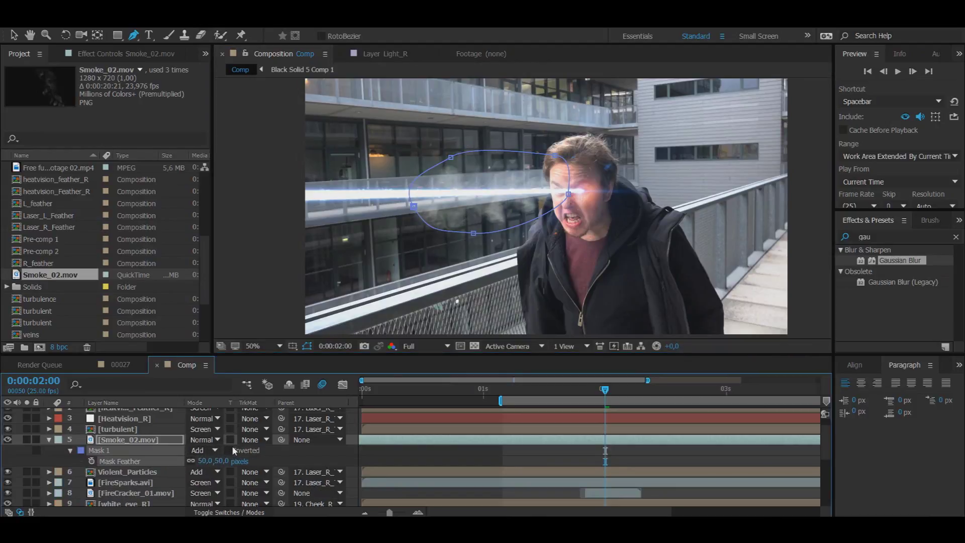
pyautogui.write('30')
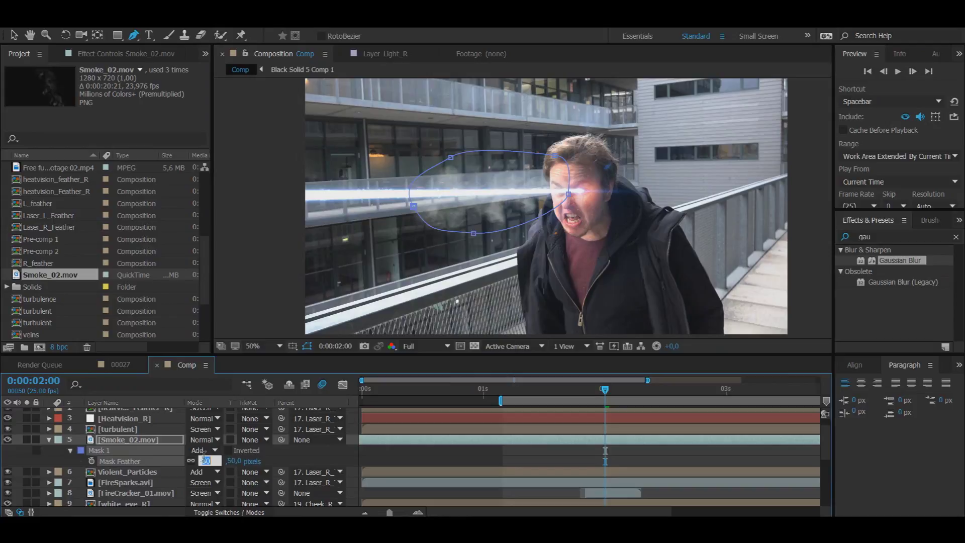
pyautogui.press('Return')
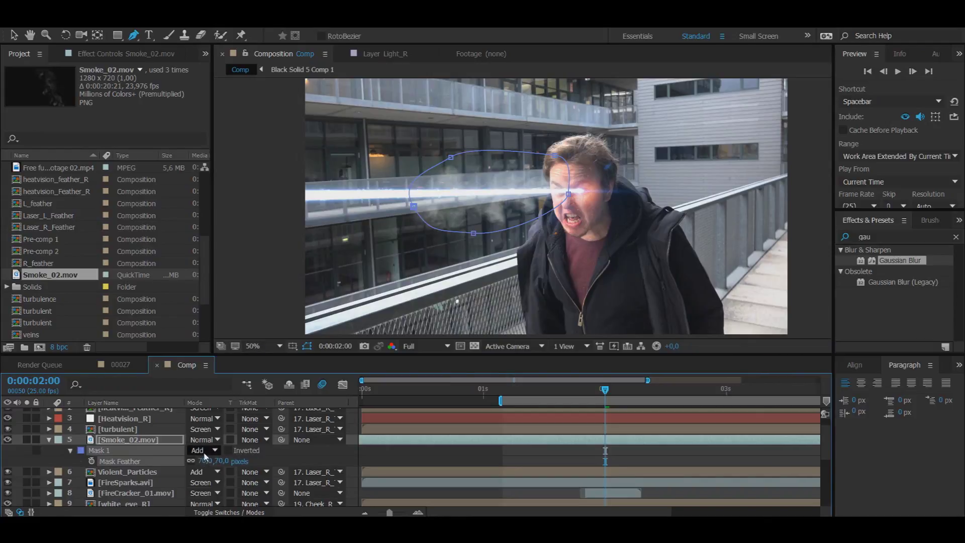
pyautogui.click(202, 461)
pyautogui.write('12')
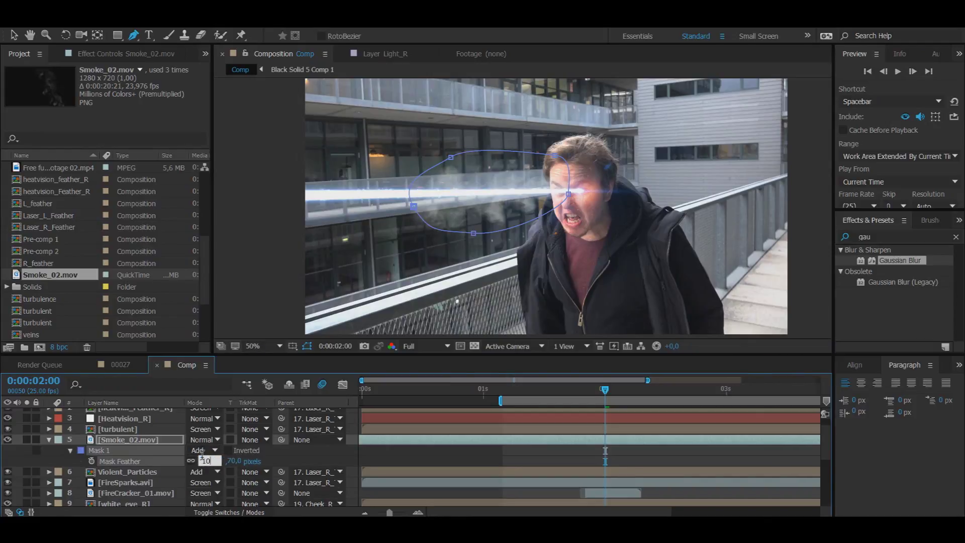
pyautogui.press('Return')
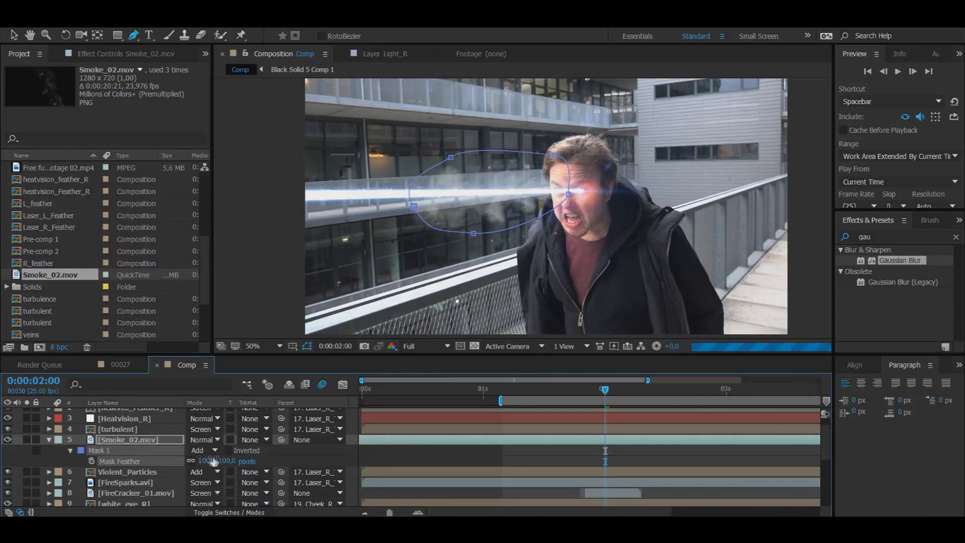
# Parent the Smoke_02.mov layer to the same Laser_R track layer that turbulent and Violent_Particles follow
pyautogui.click(128, 440)
pyautogui.press('v')
pyautogui.click(303, 440)
pyautogui.click(336, 379)
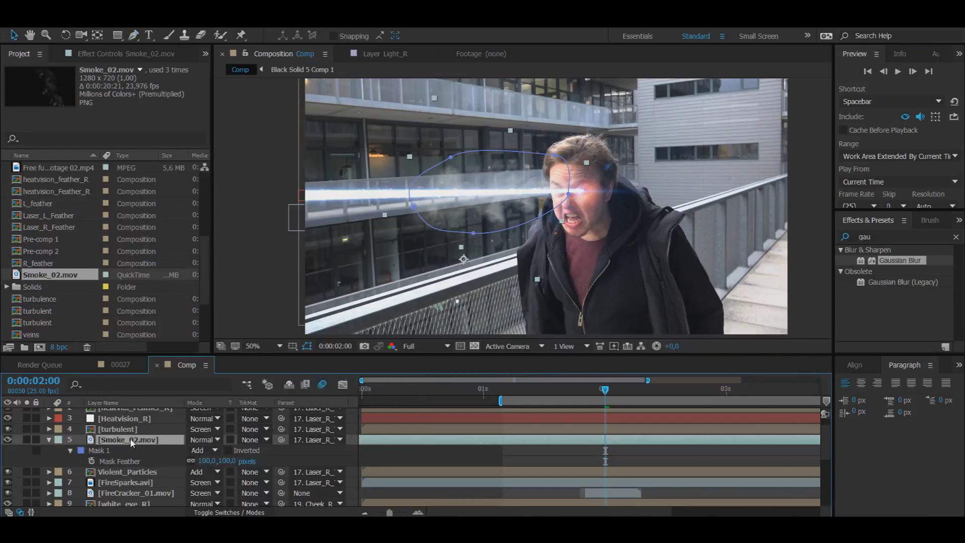
# Duplicate the masked Smoke_02.mov layer and move the copy along the laser beam, away from the man's face
pyautogui.hotkey('ctrl', 'd')
pyautogui.moveTo(460, 200); pyautogui.dragTo(363, 200)
pyautogui.click(349, 200)
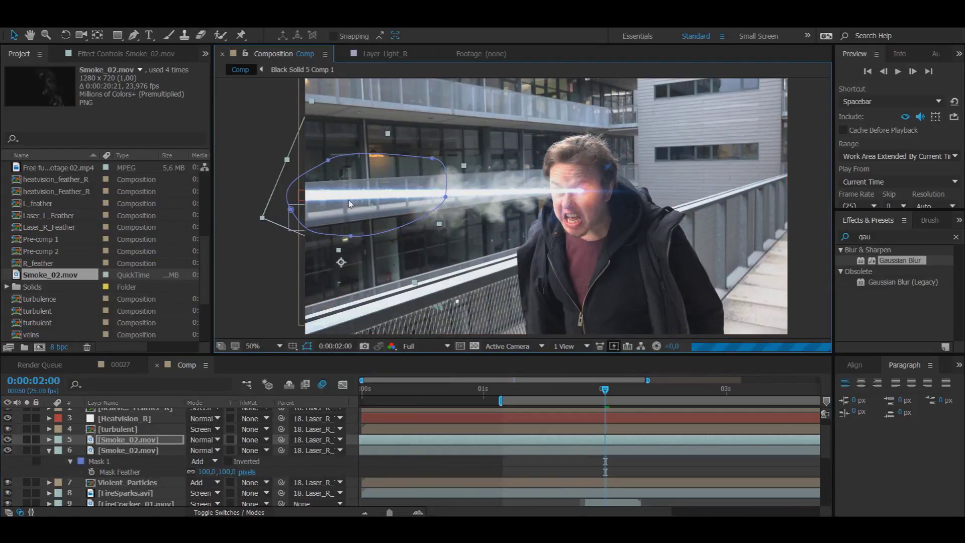
pyautogui.moveTo(367, 196); pyautogui.dragTo(366, 201)
pyautogui.click(597, 441)
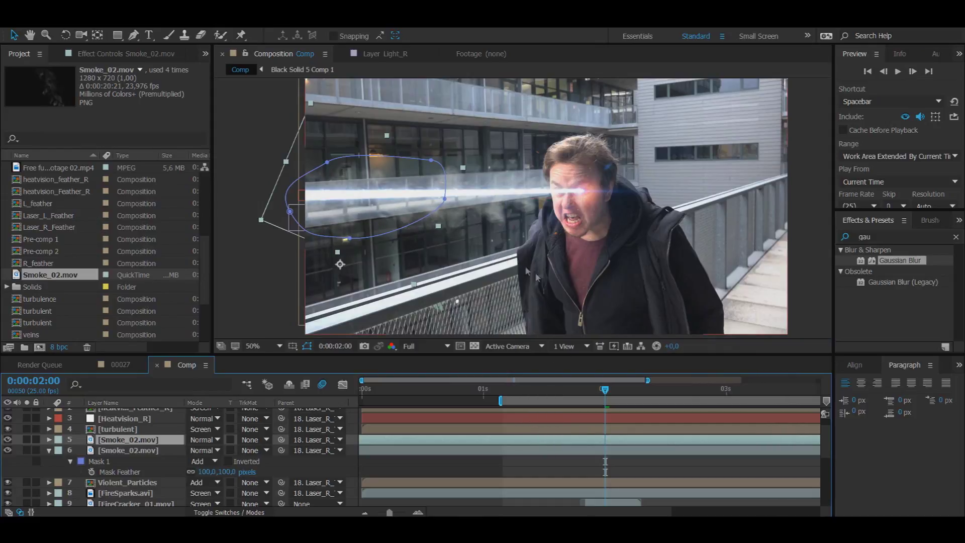
pyautogui.click(445, 200)
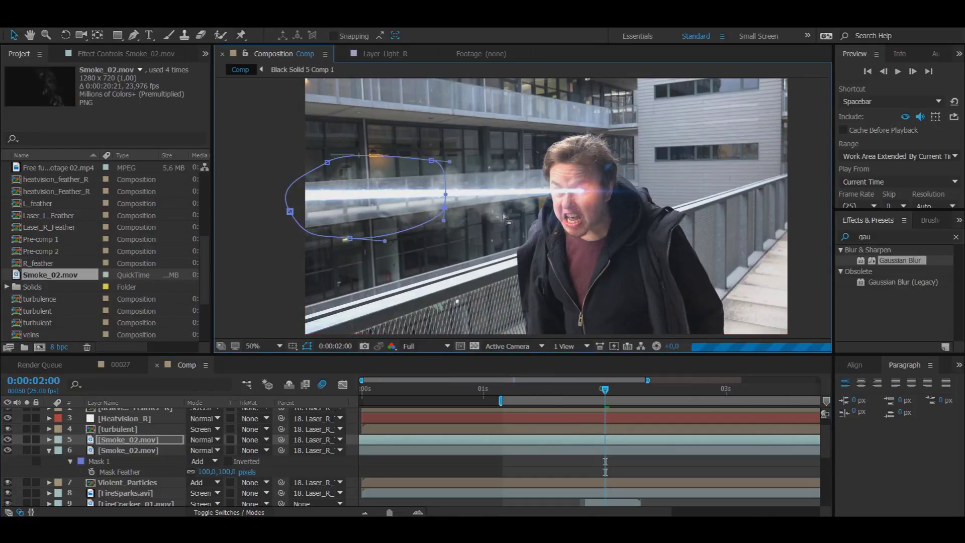
# Set the opacity of both Smoke_02.mov layers to 65%
pyautogui.click(51, 450)
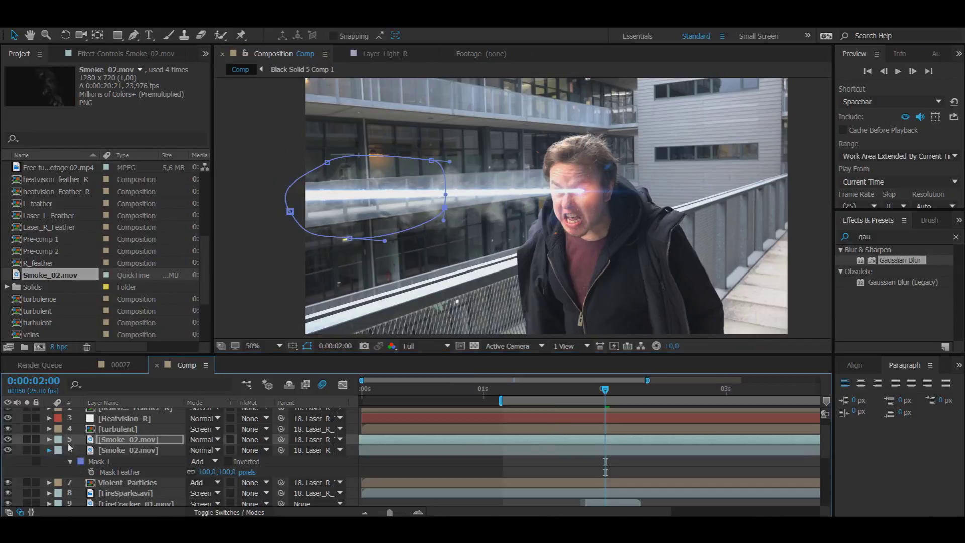
pyautogui.keyDown('shift'); pyautogui.click(101, 451); pyautogui.keyUp('shift')
pyautogui.press('t')
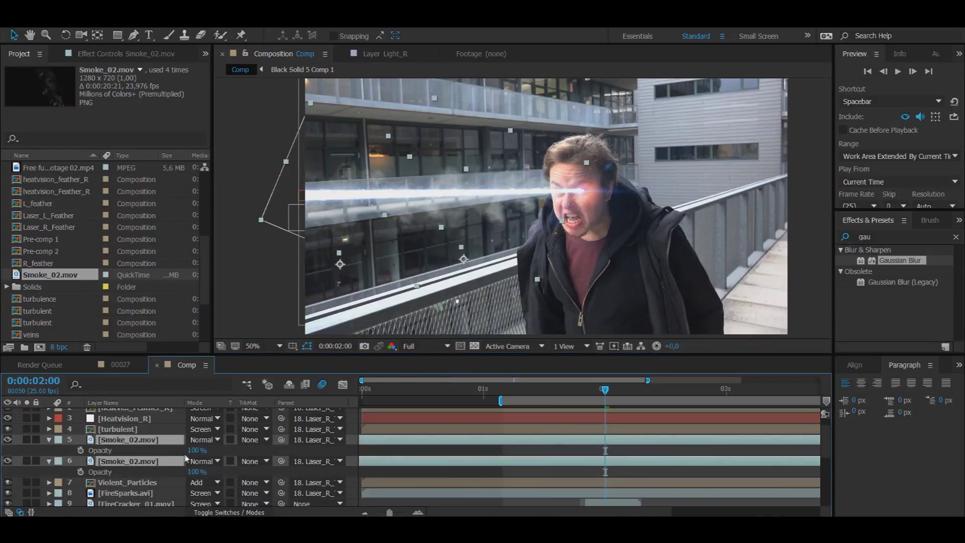
pyautogui.click(195, 451)
pyautogui.write('65')
pyautogui.press('Return')
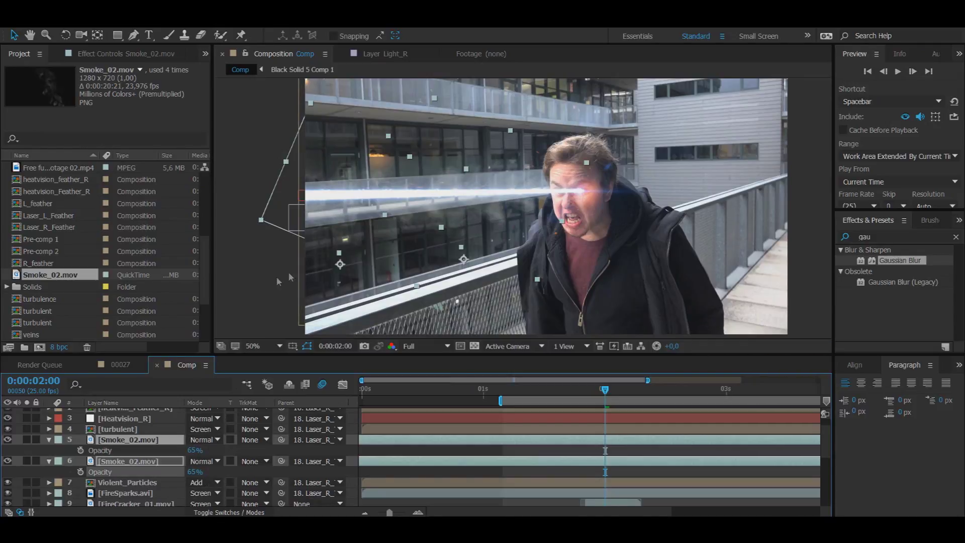
pyautogui.click(49, 461)
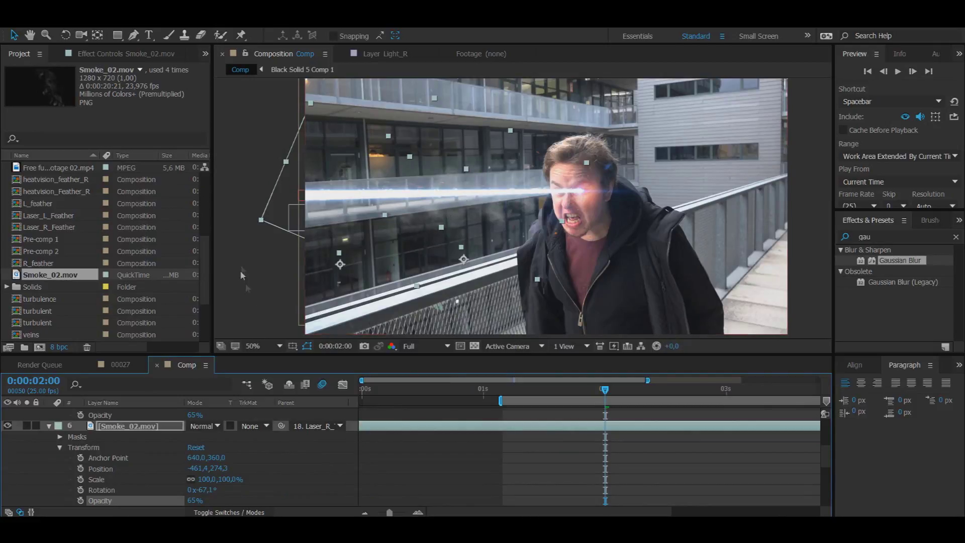
pyautogui.click(217, 301)
pyautogui.click(49, 425)
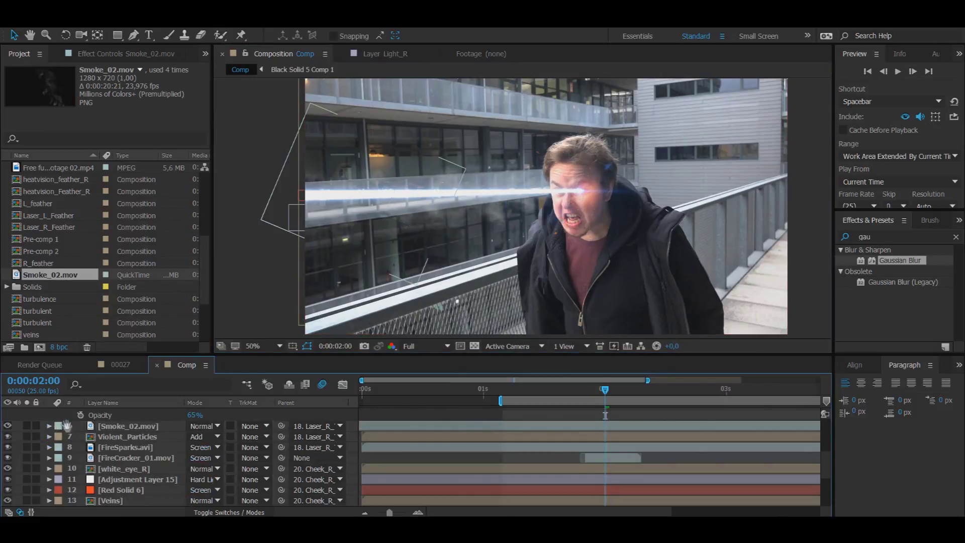
# Add opacity keyframes to both Smoke_02.mov layers at 0:00:02:02
pyautogui.scroll(3, 53, 430)
pyautogui.scroll(3, 53, 430)
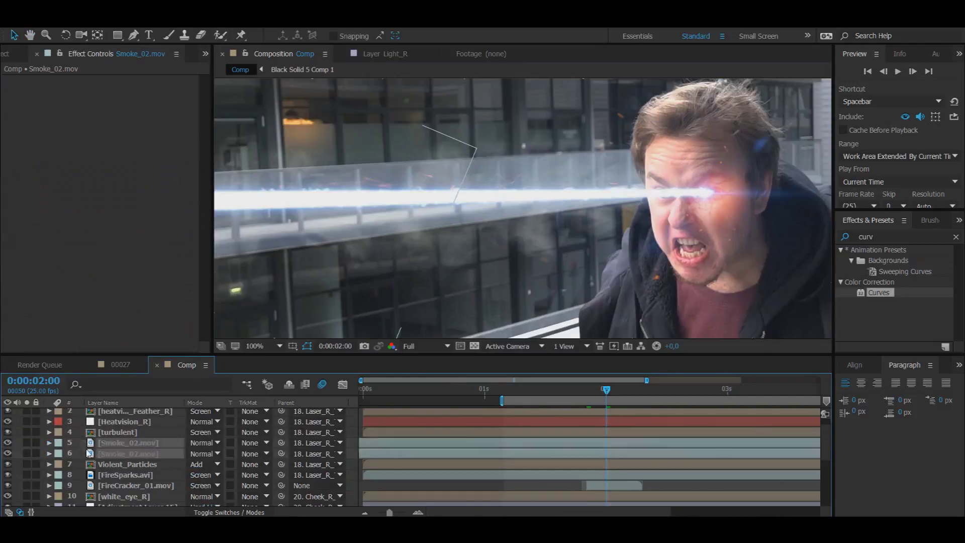
pyautogui.keyDown('shift'); pyautogui.click(101, 454); pyautogui.keyUp('shift')
pyautogui.press('t')
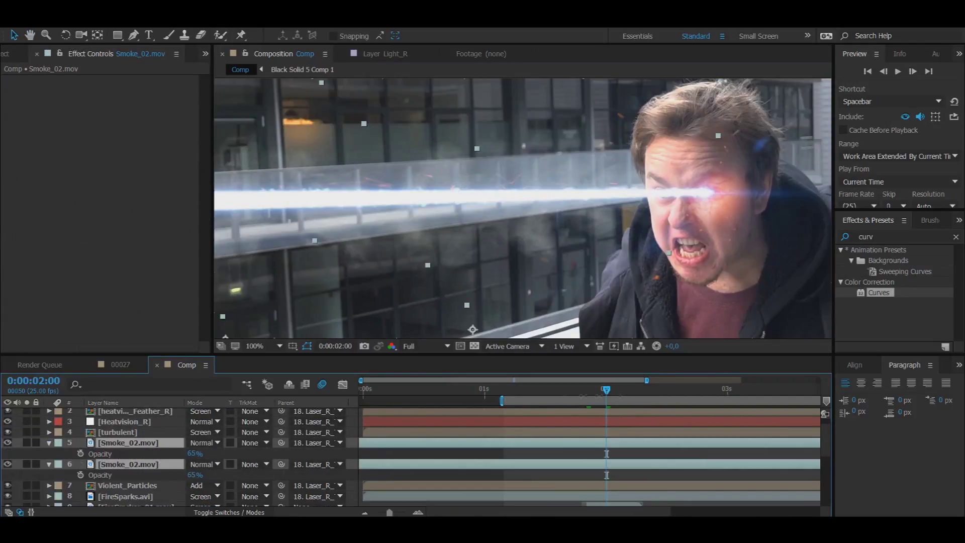
pyautogui.moveTo(607, 389); pyautogui.dragTo(616, 389)
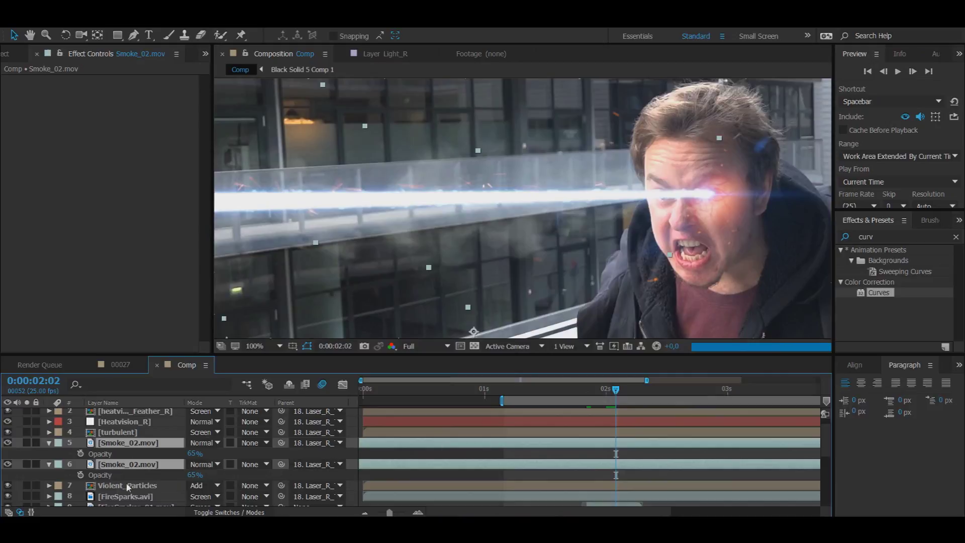
pyautogui.hotkey('alt', 'shift', 't')
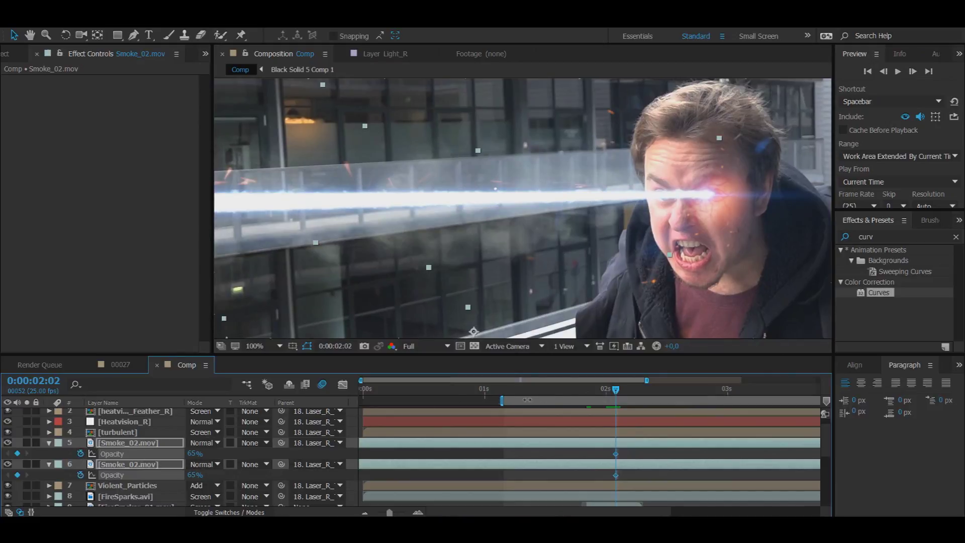
# Keyframe both Smoke_02.mov layers as fully transparent at 0:00:01:21, just as the laser beam starts
pyautogui.click(601, 389)
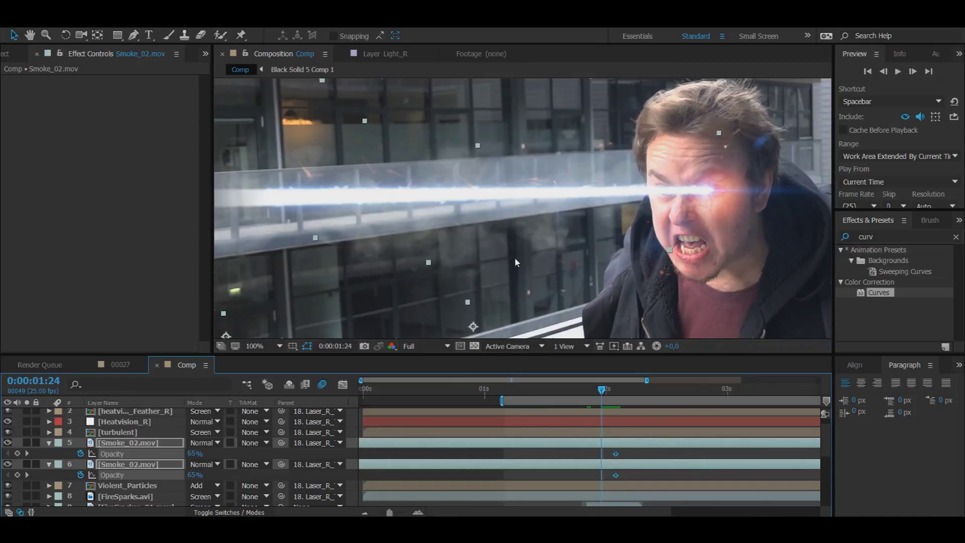
pyautogui.scroll(-2, 513, 262)
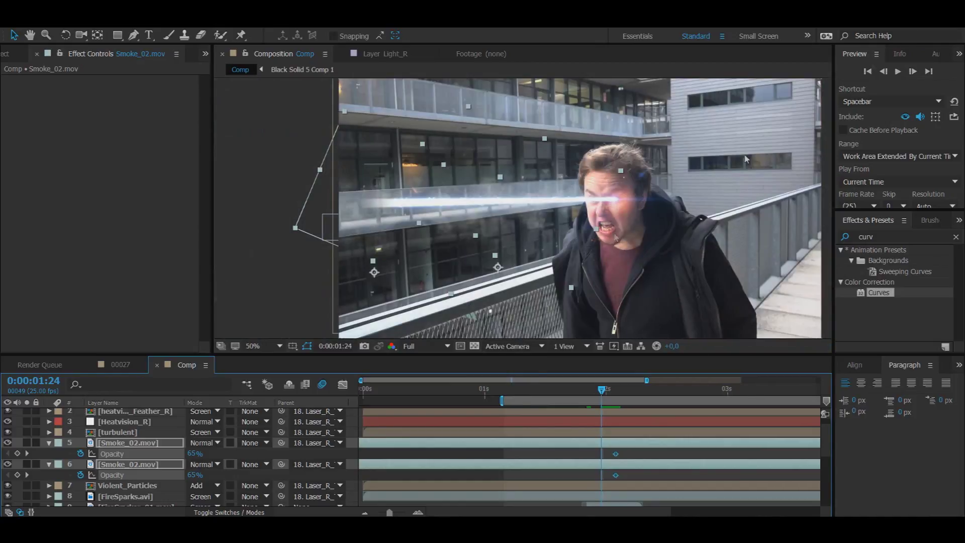
pyautogui.click(884, 72)
pyautogui.click(885, 72)
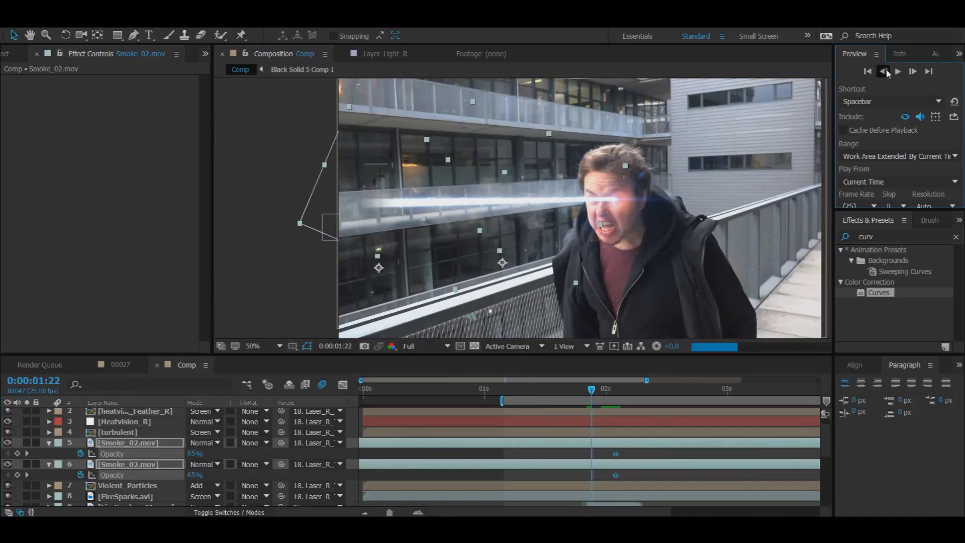
pyautogui.click(884, 71)
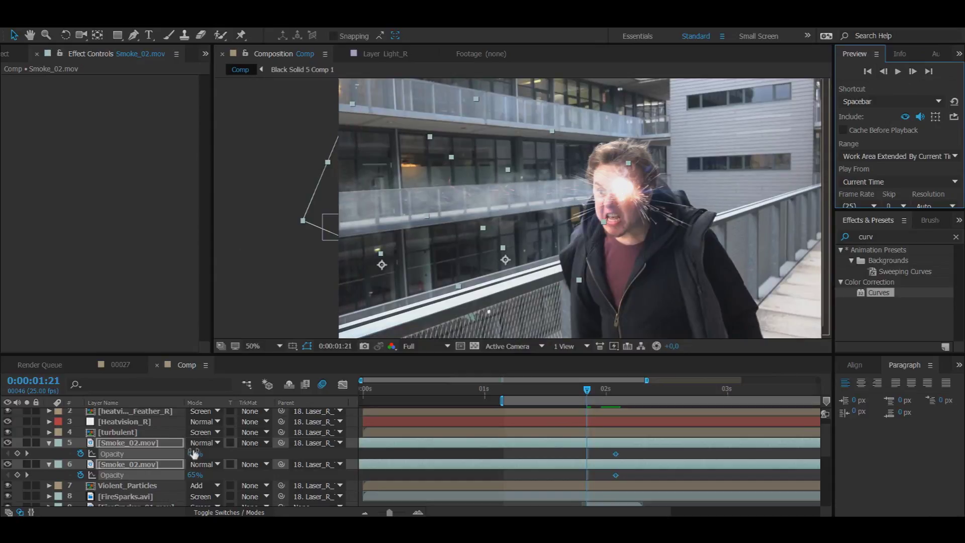
pyautogui.moveTo(194, 453); pyautogui.dragTo(64, 454)
# Examine the smoke fade-in along the laser beam frame by frame from 0:00:01:22 to 0:00:01:24
pyautogui.click(912, 73)
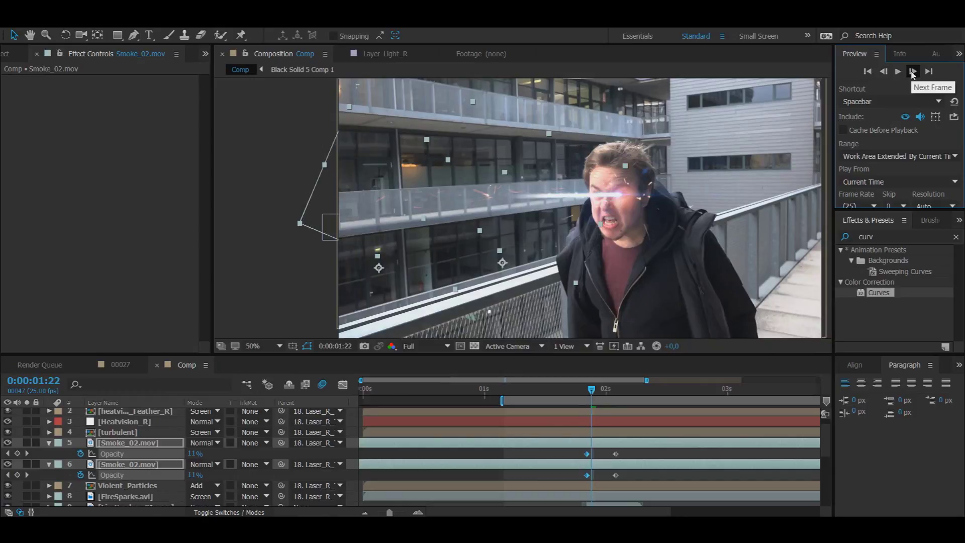
pyautogui.press('.')
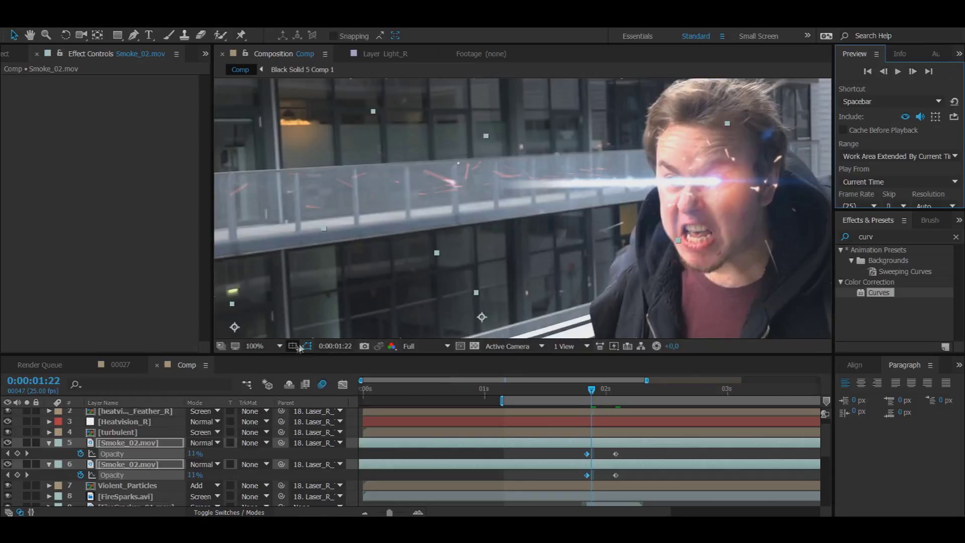
pyautogui.click(912, 71)
pyautogui.click(912, 71)
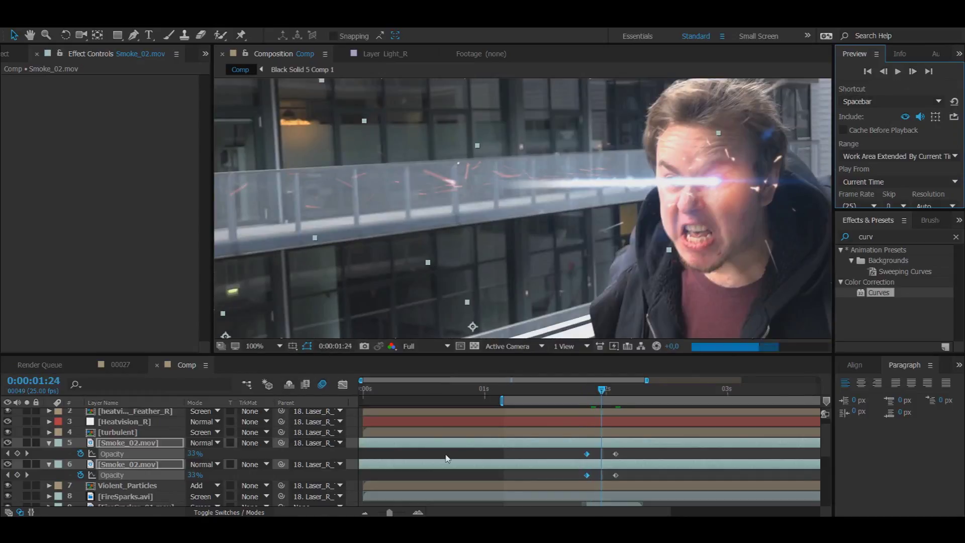
pyautogui.scroll(-1, 419, 241)
pyautogui.moveTo(419, 241); pyautogui.dragTo(472, 252)
pyautogui.scroll(1, 471, 251)
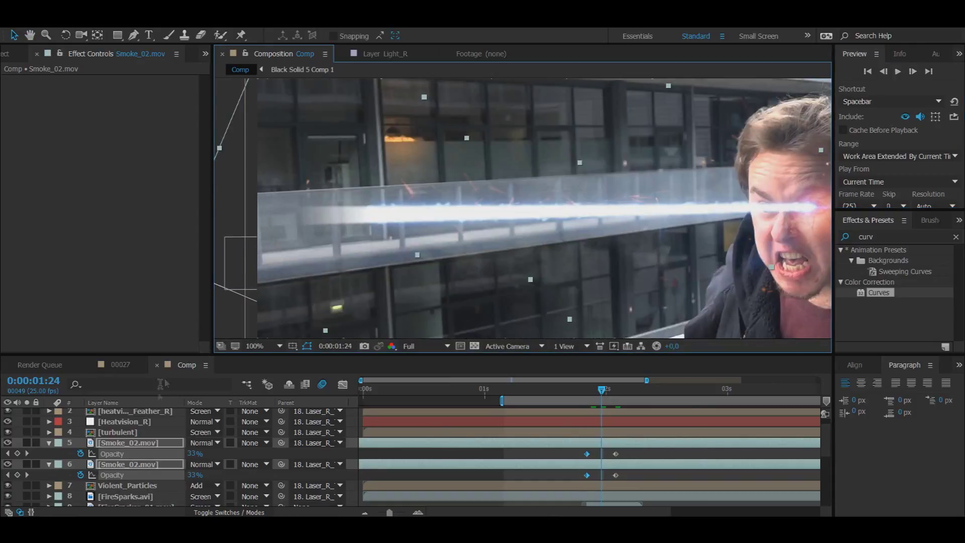
# Start Mask Path keyframes on Mask 1 of both Smoke_02.mov layers at 0:00:02:02
pyautogui.click(152, 444)
pyautogui.press('m')
pyautogui.moveTo(601, 391)
pyautogui.mouseDown()
pyautogui.moveTo(592, 392)
pyautogui.moveTo(616, 392)
pyautogui.mouseUp()
pyautogui.click(92, 464)
pyautogui.click(91, 496)
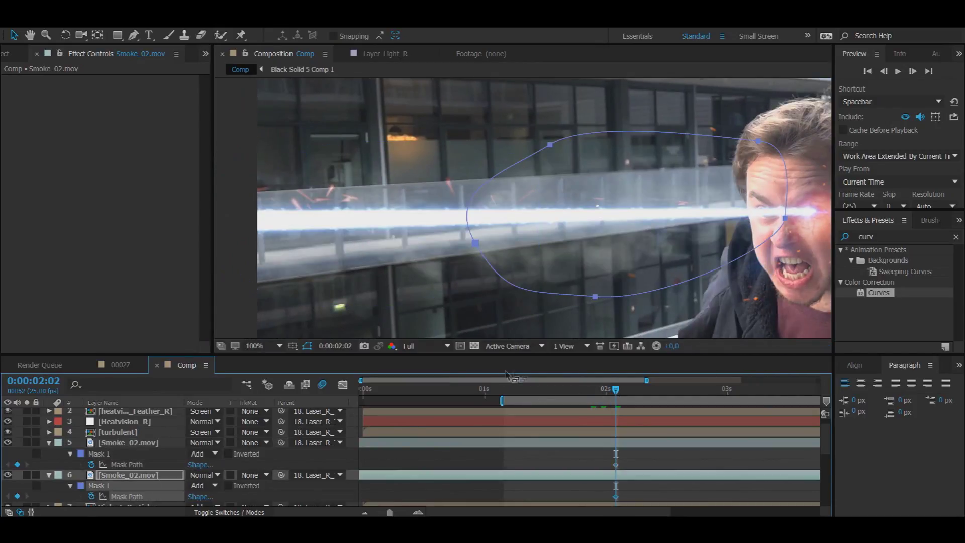
# At 0:00:01:21, pull the far side of the lower Smoke_02.mov layer's mask in toward the man's eye
pyautogui.moveTo(616, 393); pyautogui.dragTo(587, 392)
pyautogui.click(413, 236)
pyautogui.moveTo(431, 238); pyautogui.dragTo(705, 194)
# At 0:00:01:23, pull in the upper Smoke_02.mov mask's far side toward the man, and shift its end Mask Path keyframe one frame forward
pyautogui.click(384, 445)
pyautogui.moveTo(588, 390); pyautogui.dragTo(596, 390)
pyautogui.click(435, 256)
pyautogui.moveTo(480, 251); pyautogui.dragTo(634, 249)
pyautogui.moveTo(326, 256); pyautogui.dragTo(618, 210)
pyautogui.click(321, 250)
pyautogui.scroll(-1, 321, 250)
pyautogui.moveTo(322, 249); pyautogui.dragTo(239, 255)
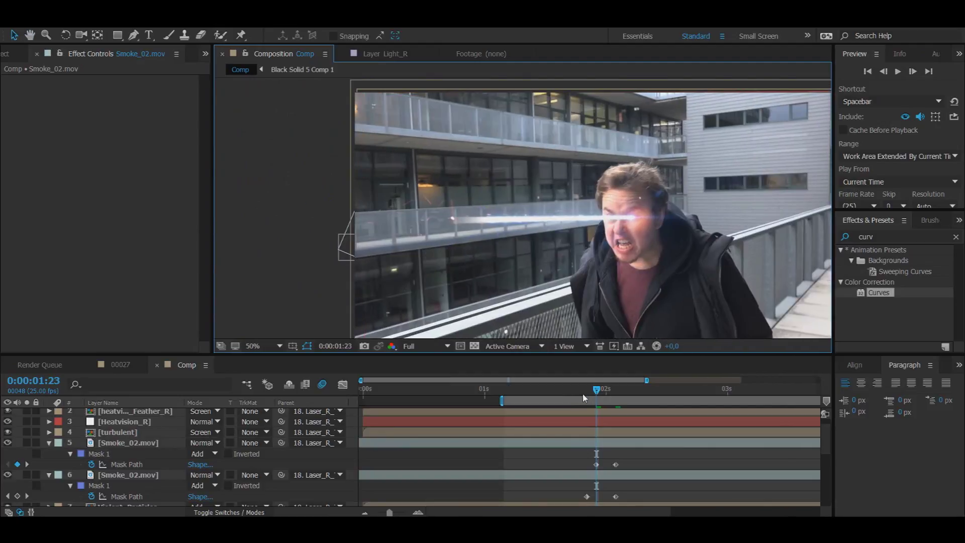
pyautogui.moveTo(616, 465); pyautogui.dragTo(621, 466)
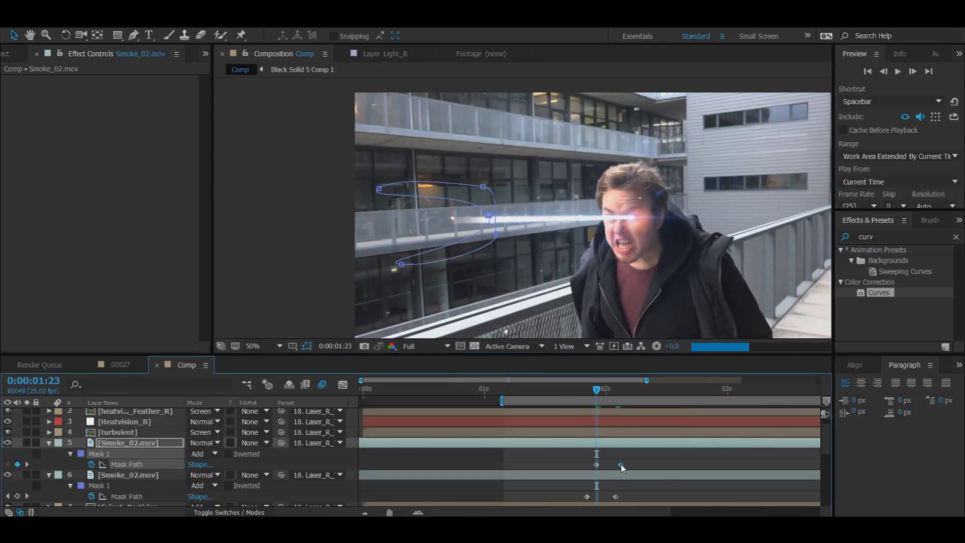
# Preview the shot from 0:00:01:04 and check how the smoke appears as the laser beam fires
pyautogui.click(504, 397)
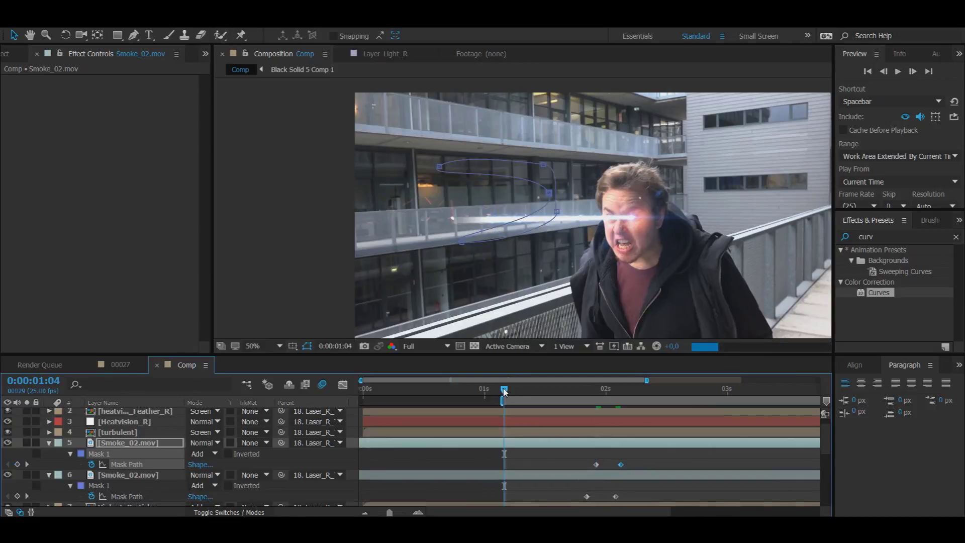
pyautogui.click(465, 284)
pyautogui.moveTo(465, 283); pyautogui.dragTo(446, 278)
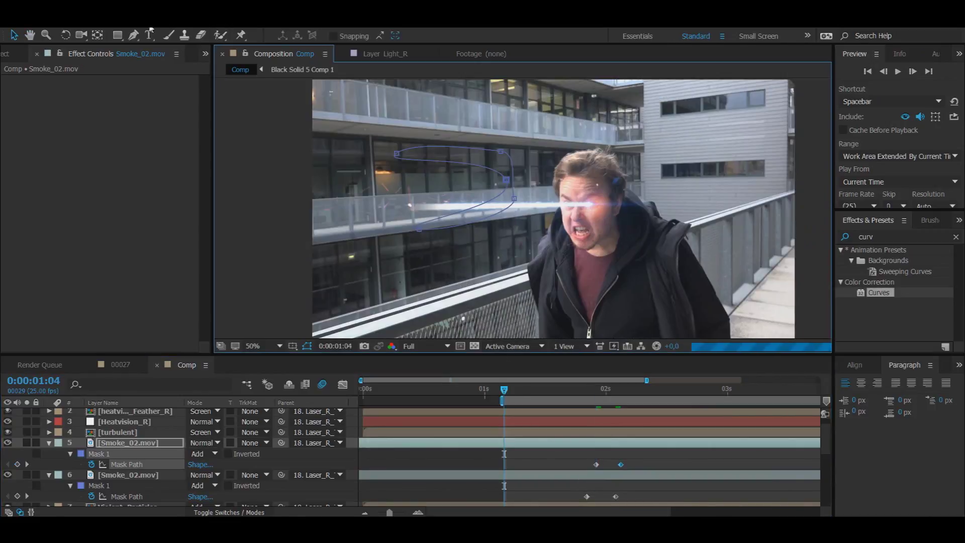
pyautogui.click(234, 151)
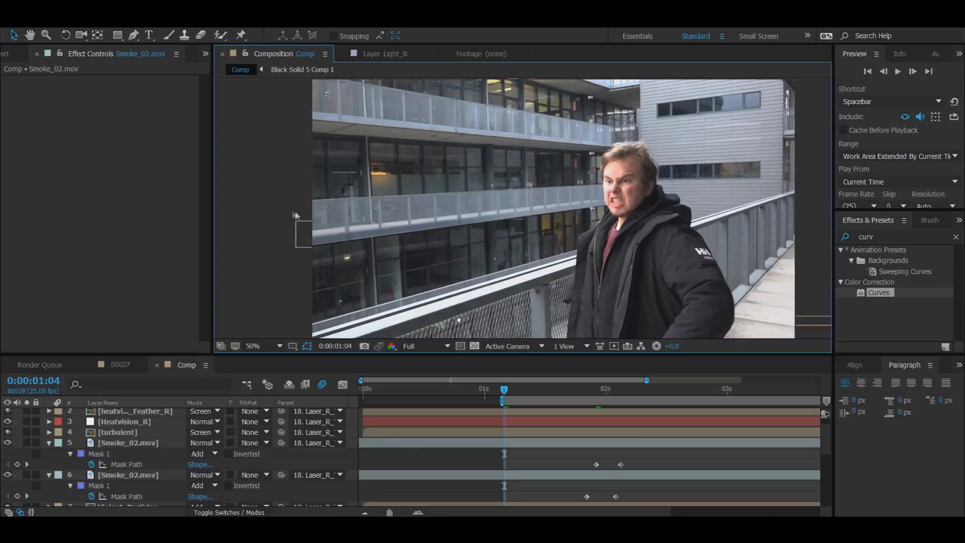
pyautogui.scroll(1, 293, 213)
pyautogui.moveTo(343, 224); pyautogui.dragTo(470, 218)
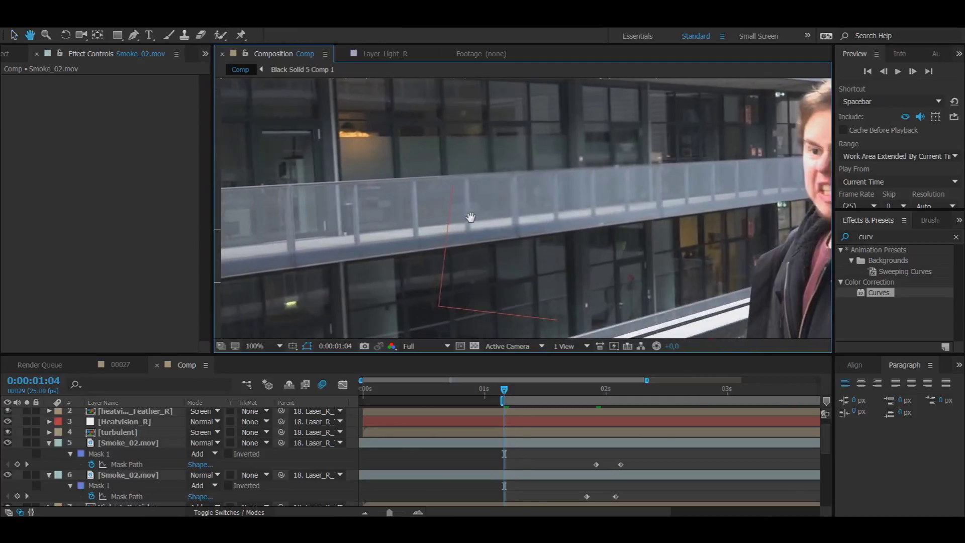
pyautogui.scroll(-1, 469, 217)
pyautogui.press('space')
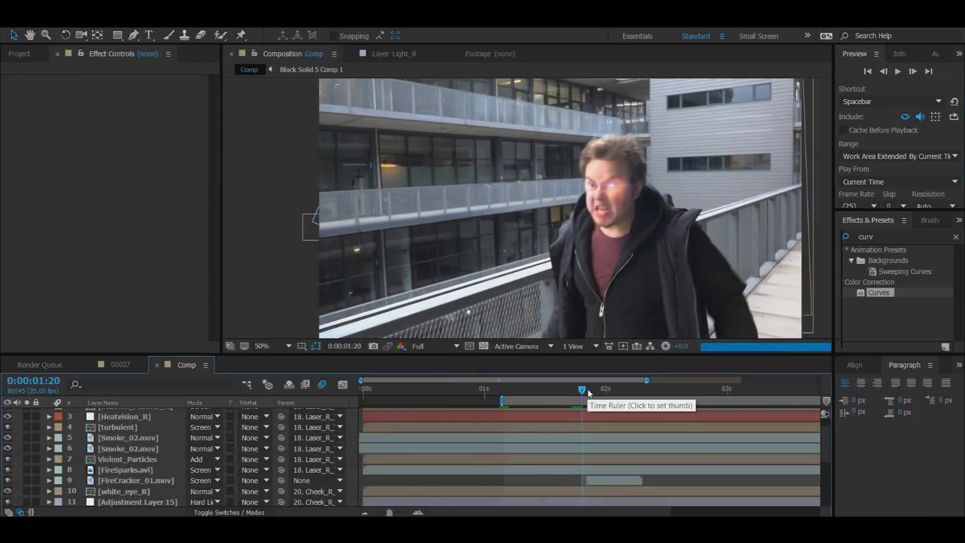
pyautogui.click(587, 390)
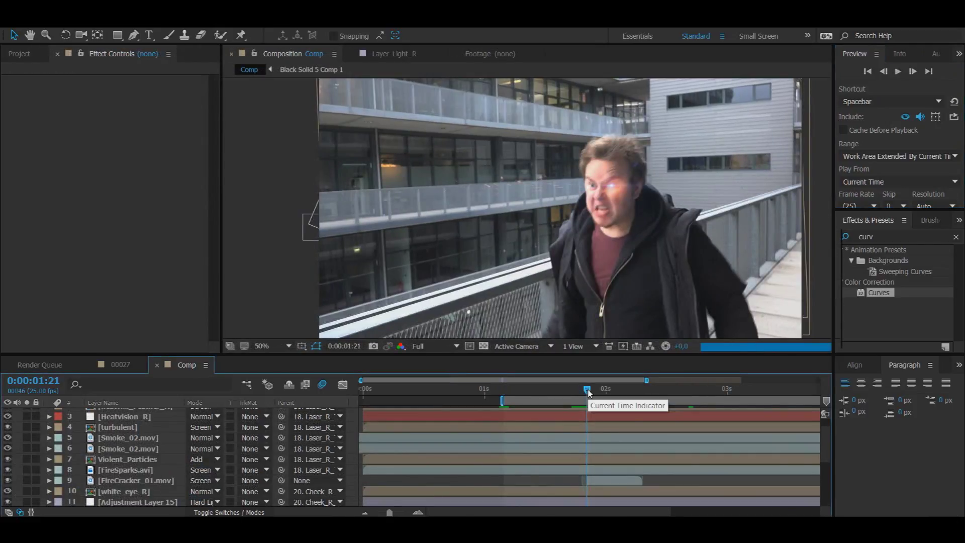
# Add Wisp_01.mov to the comp above Violent_Particles and shift it in time to start slightly before 0:00:01:21
pyautogui.scroll(1, 584, 242)
pyautogui.moveTo(584, 242); pyautogui.dragTo(506, 254)
pyautogui.click(19, 53)
pyautogui.scroll(-3, 49, 249)
pyautogui.moveTo(61, 236); pyautogui.dragTo(65, 263)
pyautogui.moveTo(48, 334); pyautogui.dragTo(136, 454)
pyautogui.click(576, 184)
pyautogui.moveTo(458, 458); pyautogui.dragTo(659, 455)
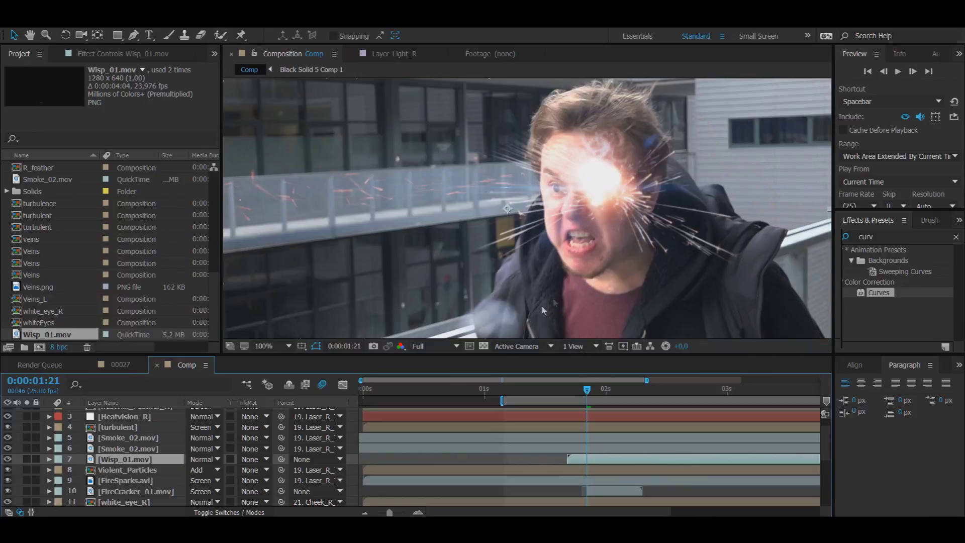
# Place the wisp over the man's glowing eye and move Wisp_01.mov below FireCracker_01.mov in the layer order
pyautogui.moveTo(501, 268); pyautogui.dragTo(524, 198)
pyautogui.moveTo(524, 281); pyautogui.dragTo(588, 179)
pyautogui.moveTo(123, 459); pyautogui.dragTo(147, 483)
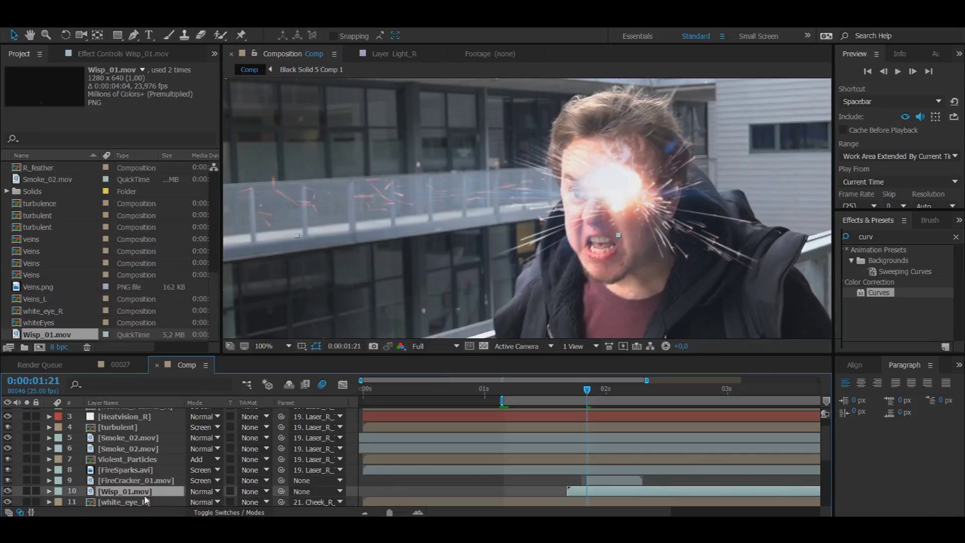
# Trim Wisp_01.mov to start at 0:00:01:21 and keyframe its Opacity from 0% there to 70% at 0:00:01:22
pyautogui.press('t')
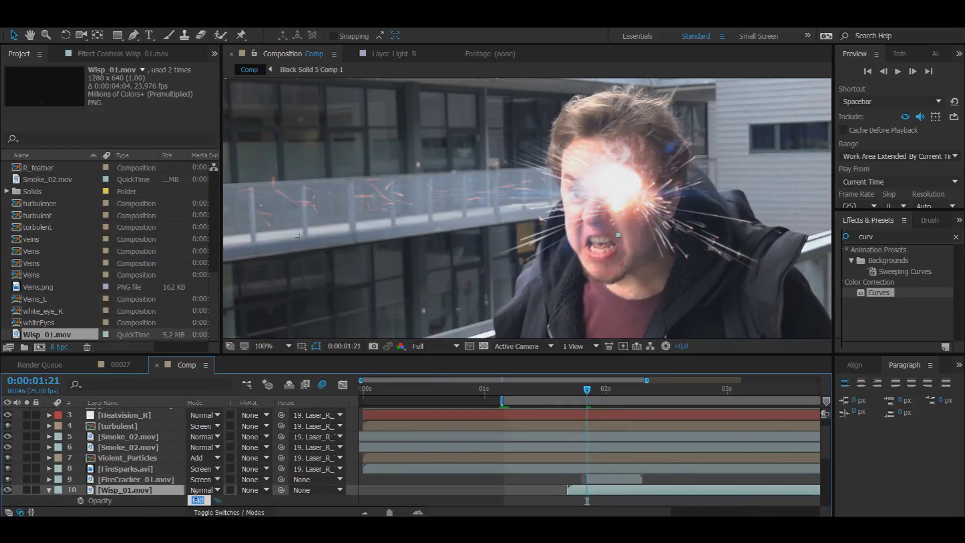
pyautogui.write('70')
pyautogui.press('Return')
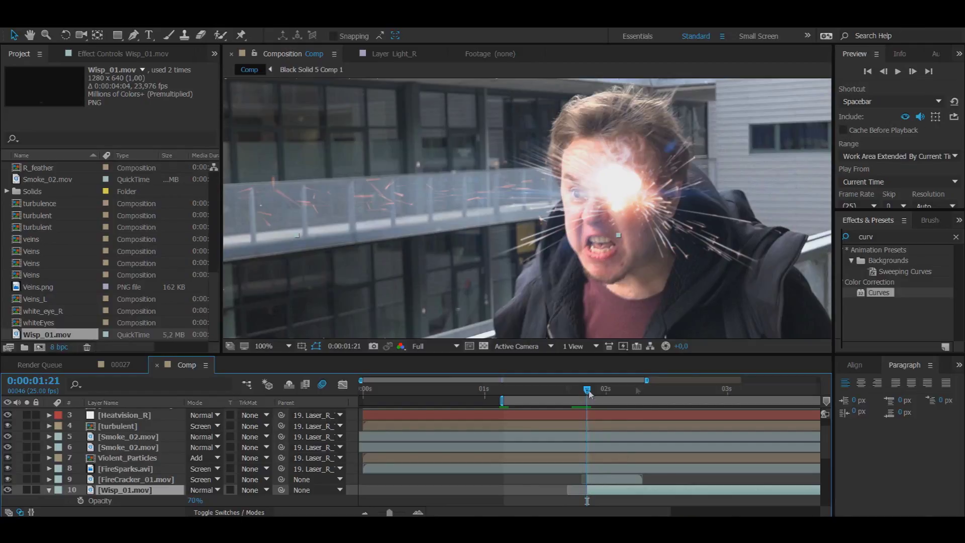
pyautogui.click(80, 500)
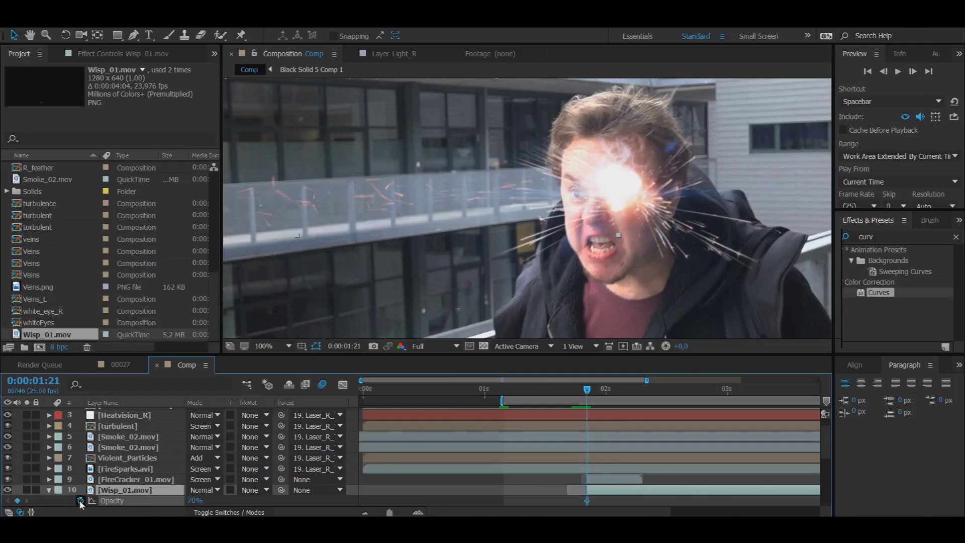
pyautogui.moveTo(194, 500); pyautogui.dragTo(163, 501)
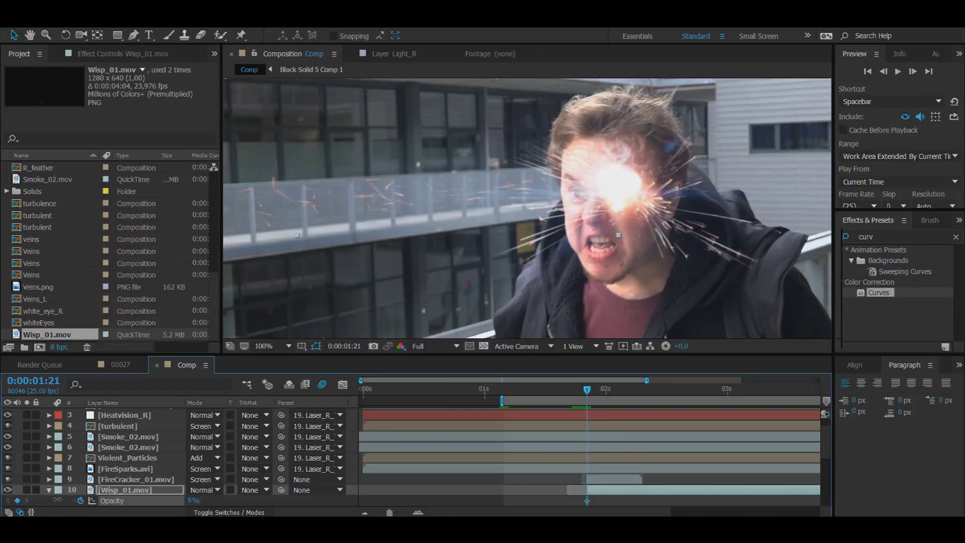
pyautogui.click(913, 71)
pyautogui.click(192, 501)
pyautogui.write('0')
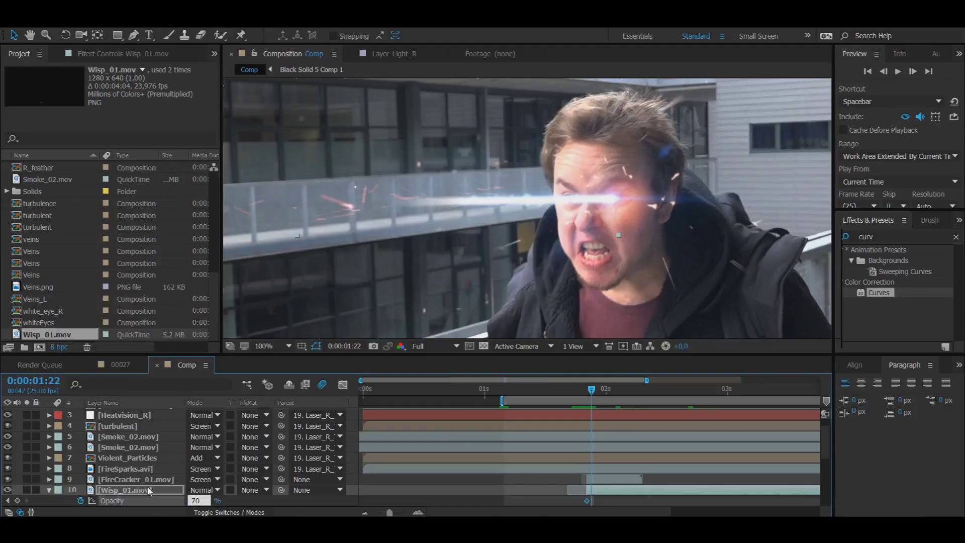
pyautogui.press('Return')
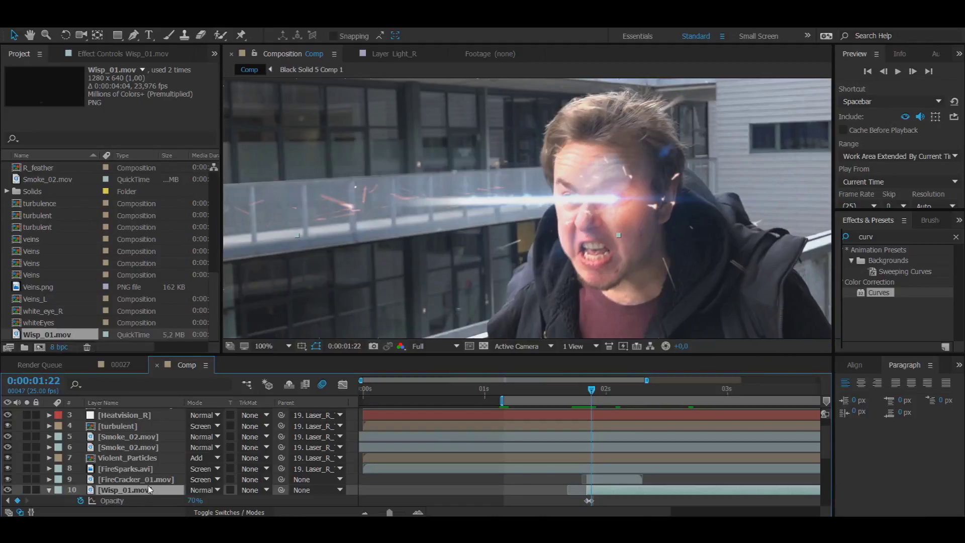
# Time-stretch Wisp_01.mov with a Stretch Factor of 60 and shift the layer slightly earlier
pyautogui.rightClick(605, 496)
pyautogui.moveTo(645, 128)
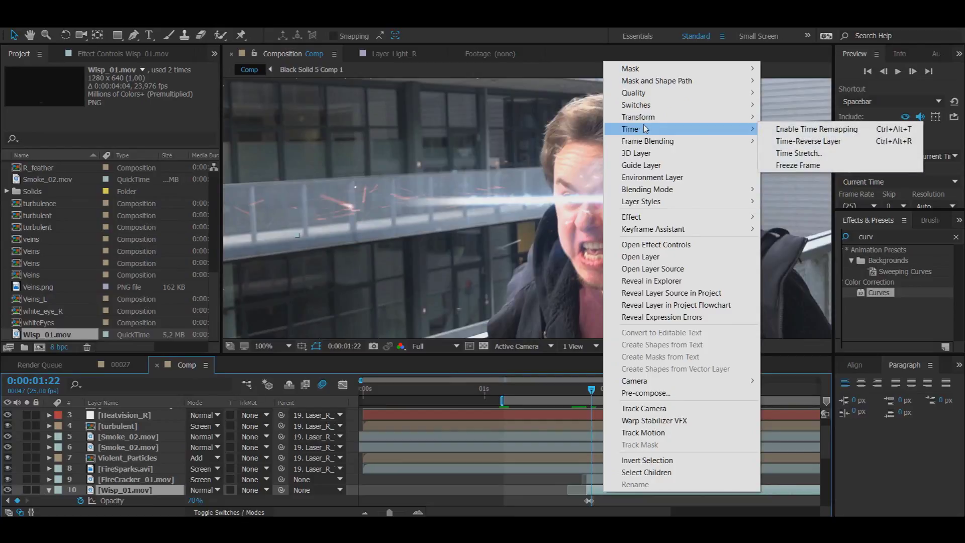
pyautogui.click(799, 153)
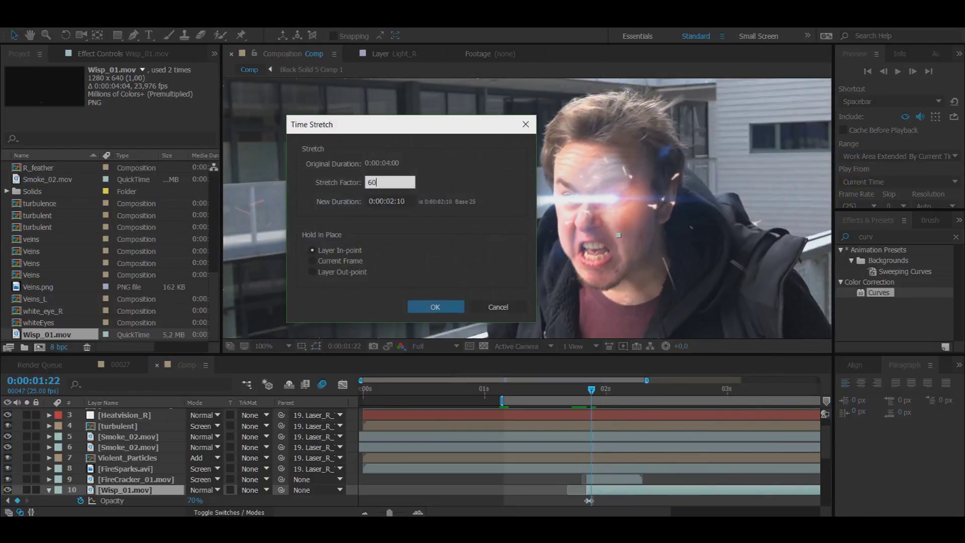
pyautogui.press('Return')
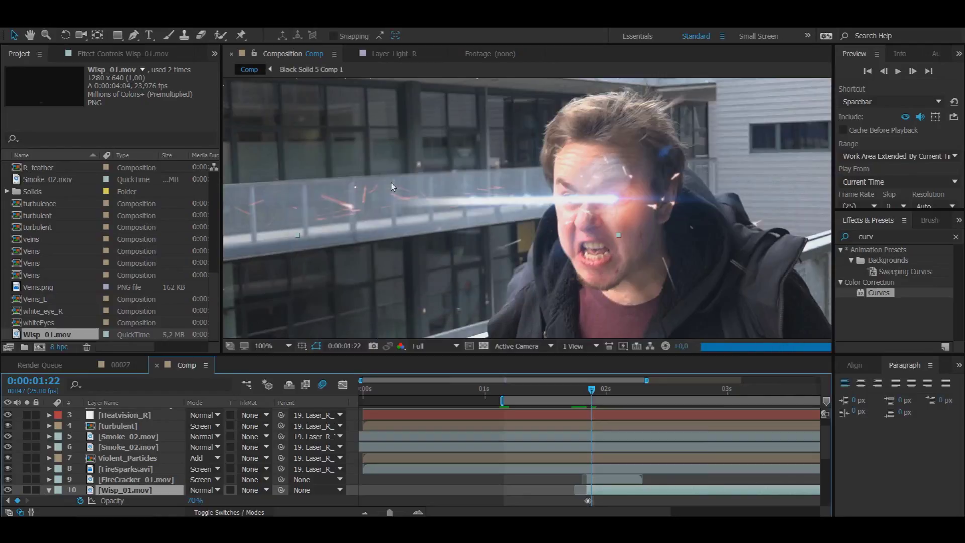
pyautogui.moveTo(631, 491); pyautogui.dragTo(617, 494)
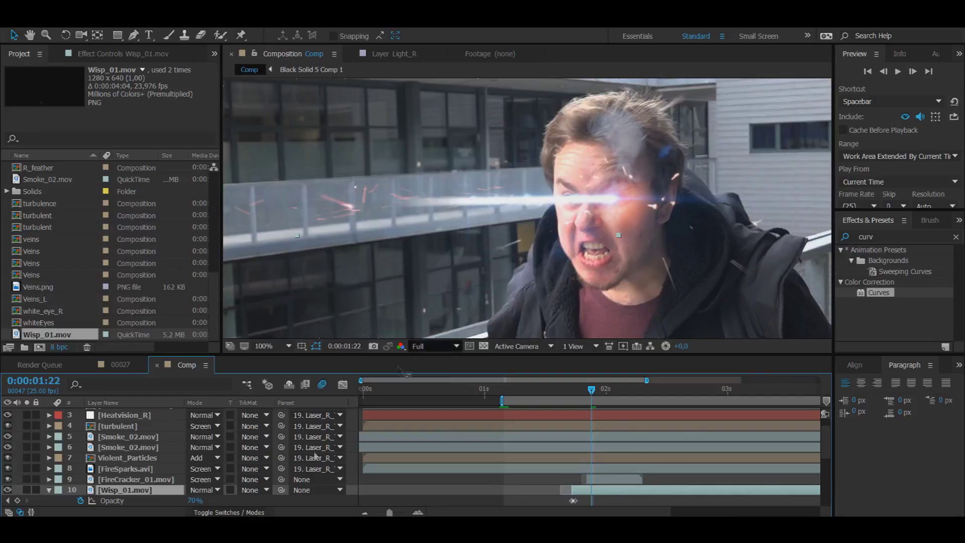
# Rotate and reposition the wisp so it rises from the man's eye, and set its Opacity to 60% at 0:00:01:22
pyautogui.press('w')
pyautogui.moveTo(634, 166); pyautogui.dragTo(709, 197)
pyautogui.press('v')
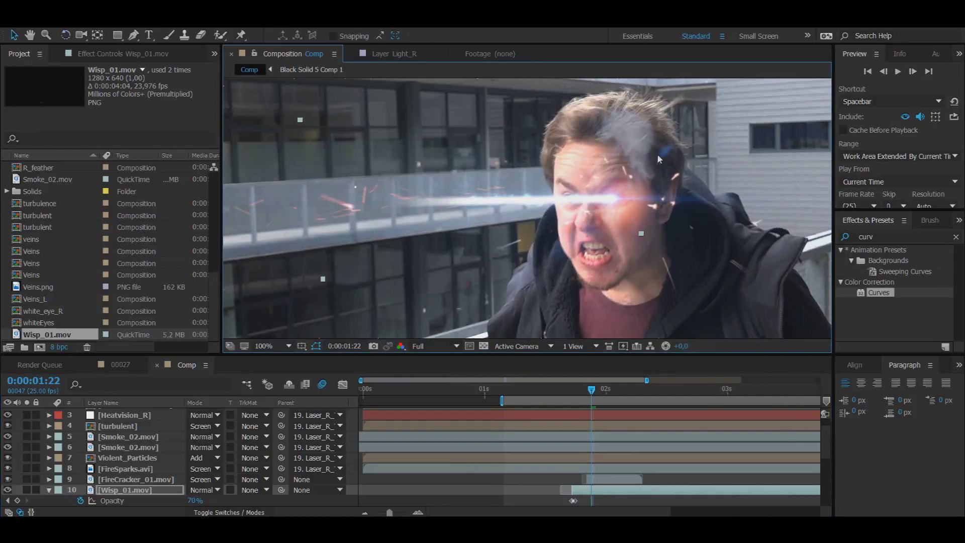
pyautogui.moveTo(613, 197); pyautogui.dragTo(622, 195)
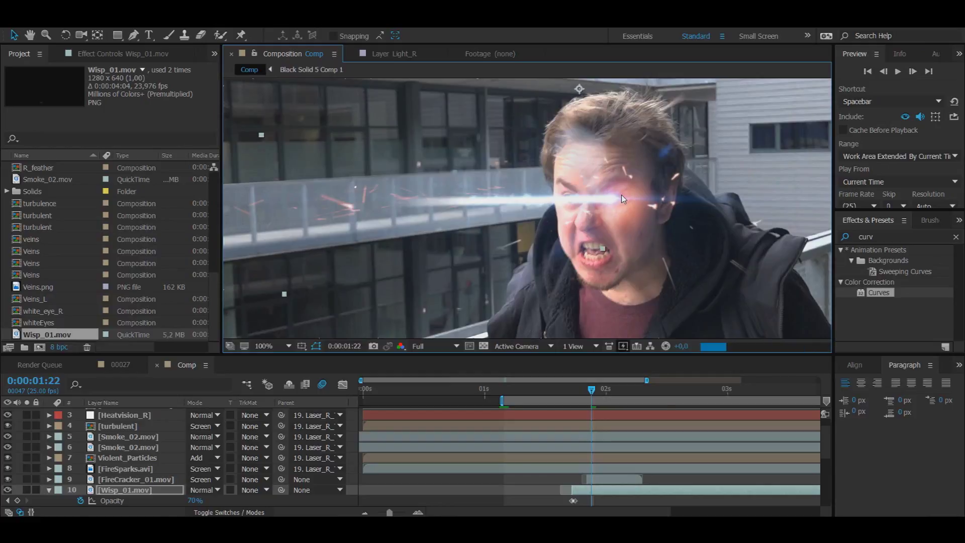
pyautogui.click(195, 499)
pyautogui.write('60')
pyautogui.press('Return')
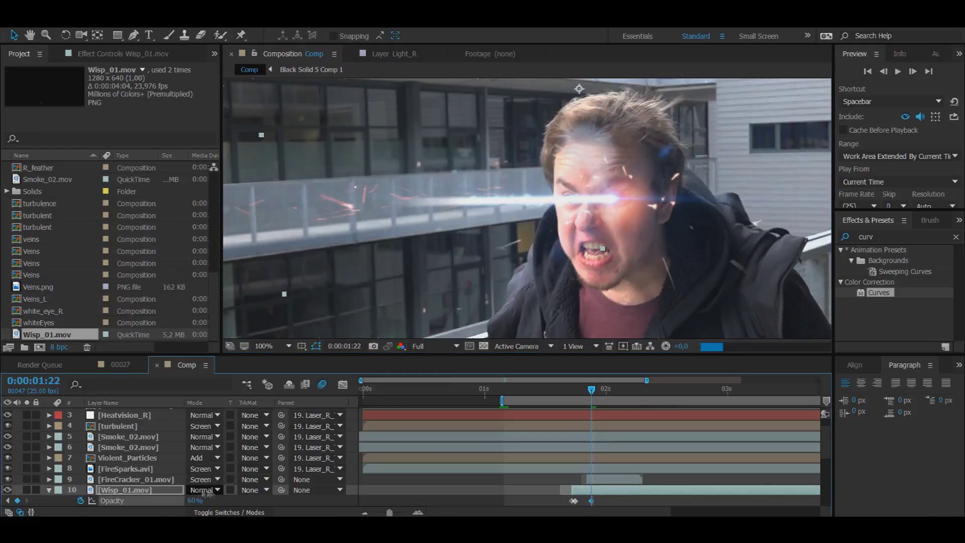
# Preview the shot from 0:00:01:04, check both Smoke_02.mov layers and masks at 0:00:02:00, and preview again from 0:00:01:08
pyautogui.scroll(-1, 271, 296)
pyautogui.click(504, 389)
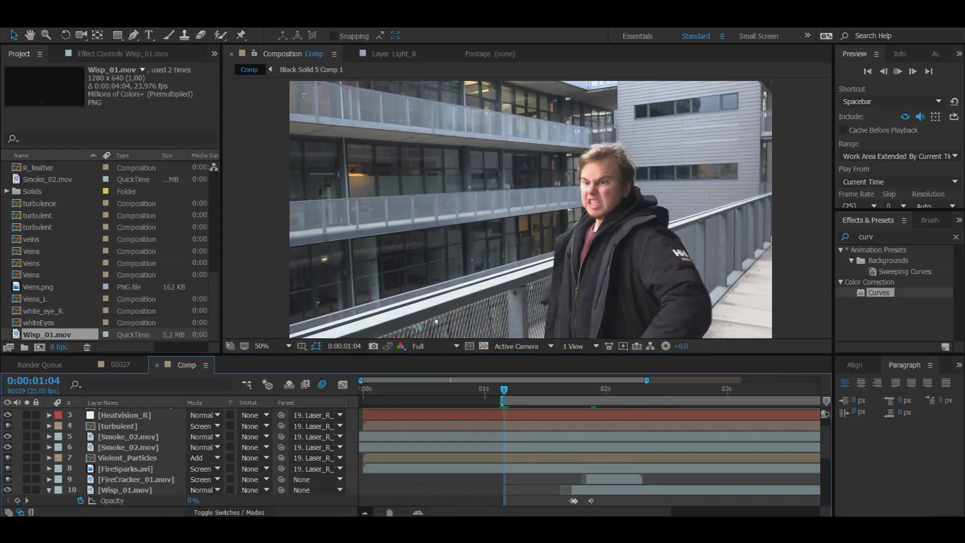
pyautogui.click(49, 491)
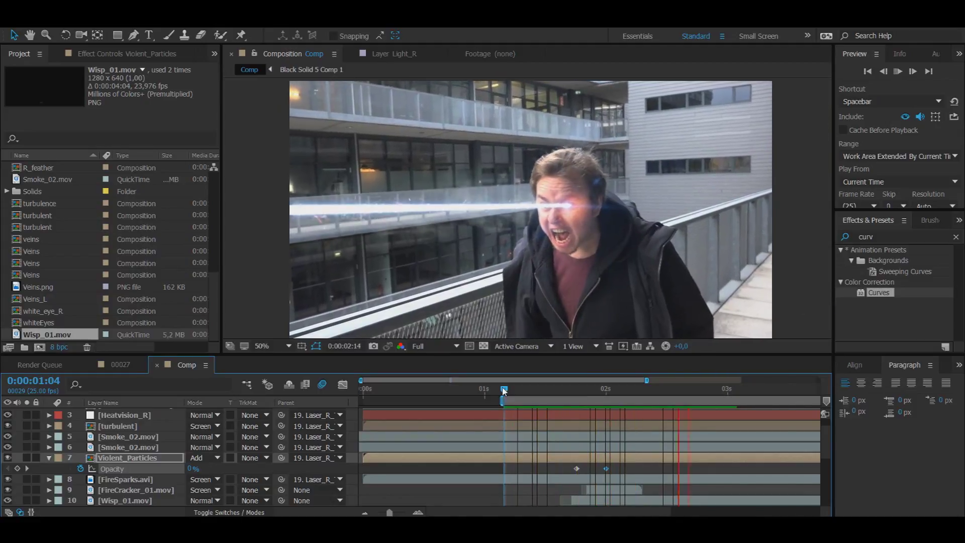
pyautogui.press('space')
pyautogui.click(605, 390)
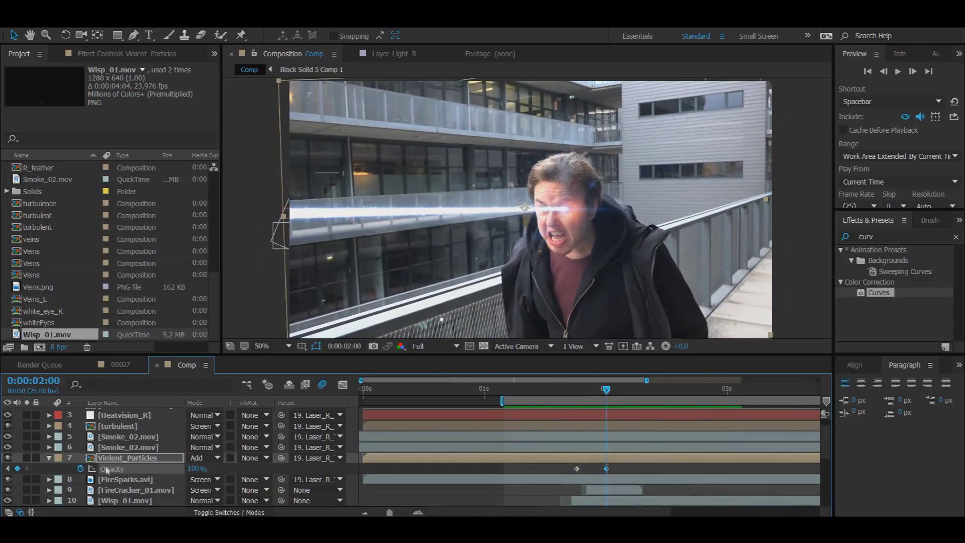
pyautogui.click(128, 447)
pyautogui.moveTo(505, 155); pyautogui.dragTo(506, 154)
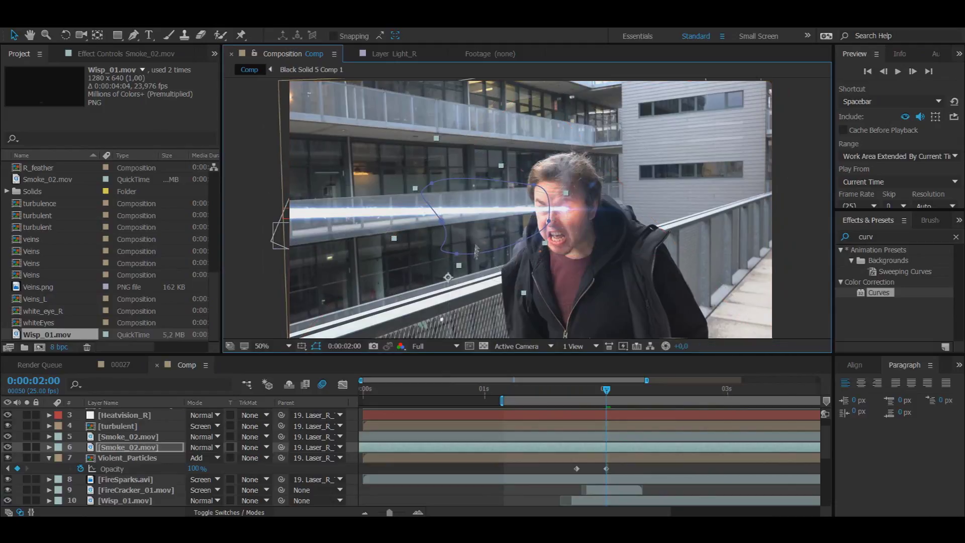
pyautogui.click(137, 437)
pyautogui.click(382, 168)
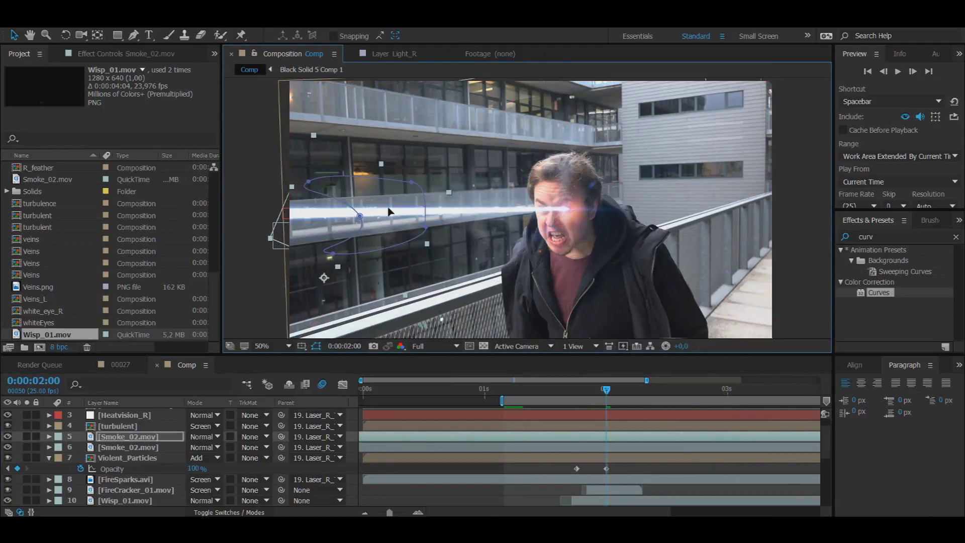
pyautogui.click(523, 387)
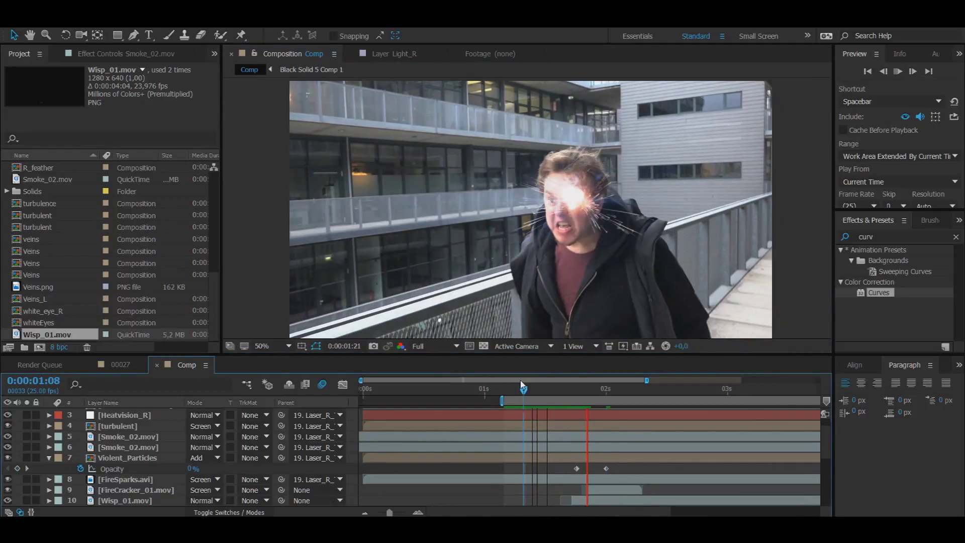
pyautogui.click(898, 72)
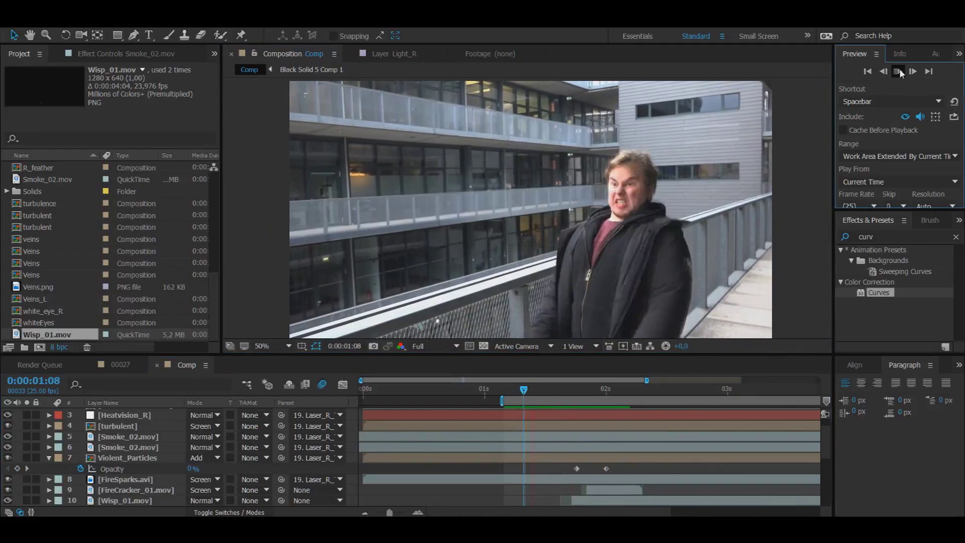
pyautogui.click(899, 71)
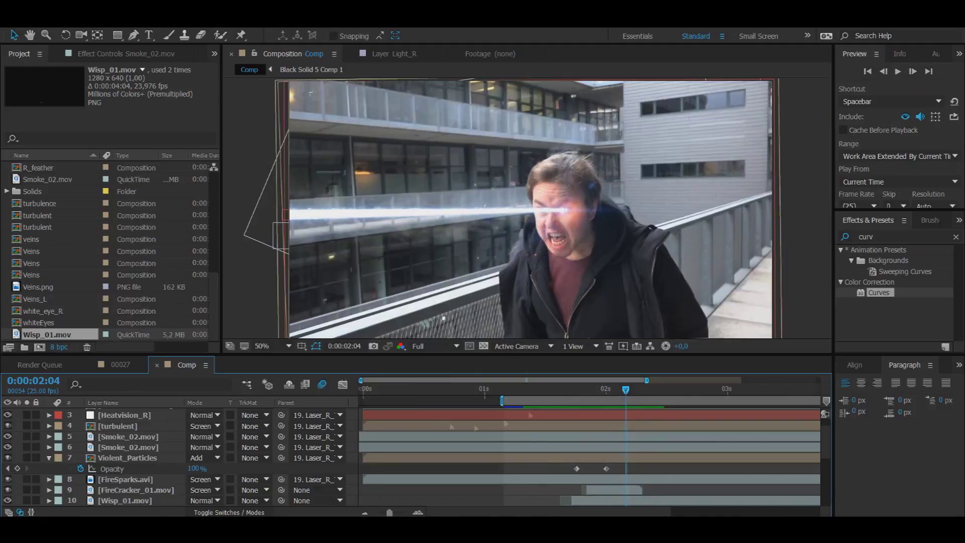
# Save the project
pyautogui.press('.')
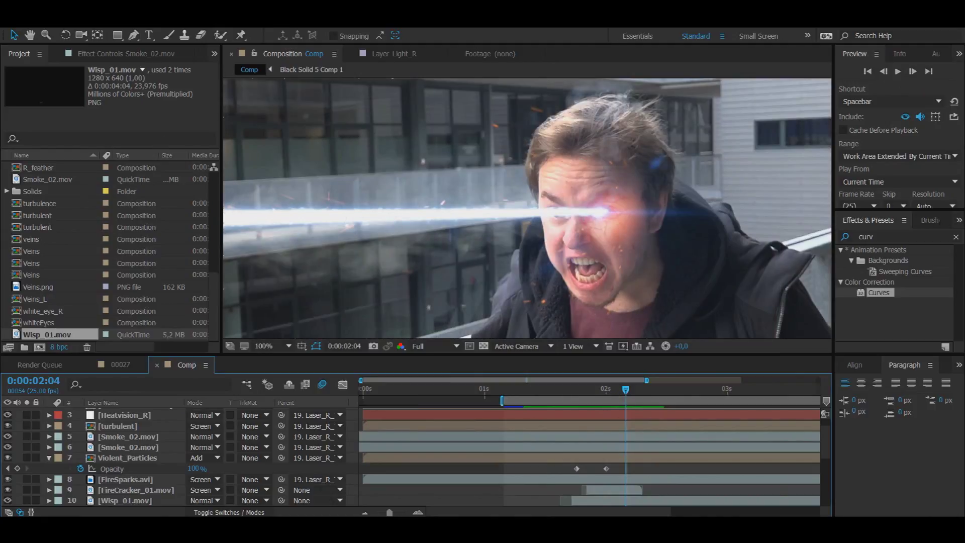
pyautogui.click(9, 26)
pyautogui.click(20, 125)
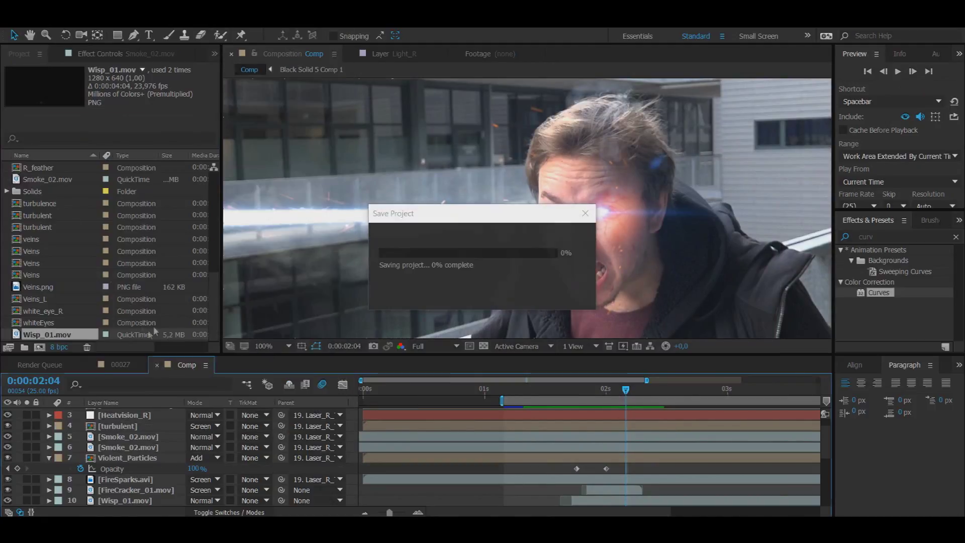
# Copy the VC Color Vibrance effect from Heatvision_R in the turbulent comp onto the lower Smoke_02.mov layer
pyautogui.scroll(1, 131, 455)
pyautogui.doubleClick(106, 446)
pyautogui.click(100, 417)
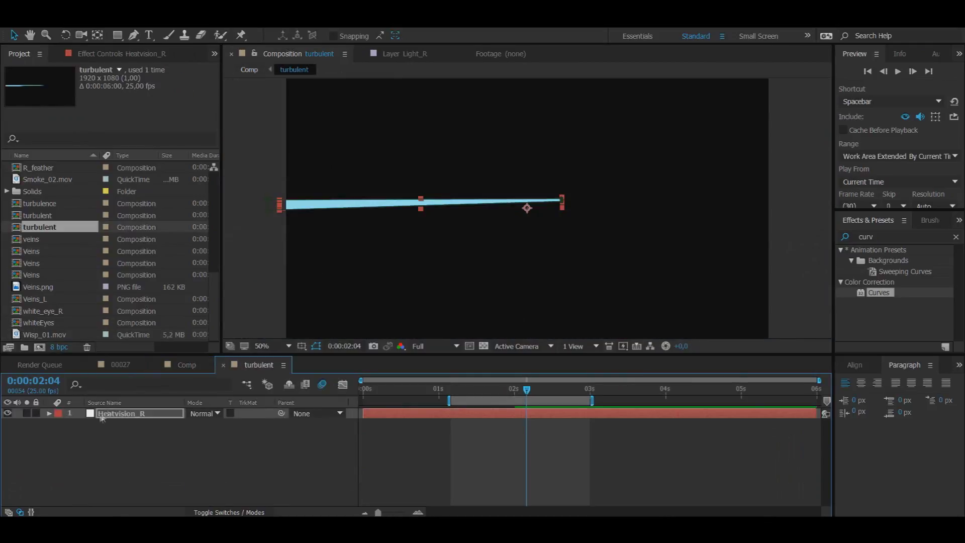
pyautogui.click(83, 54)
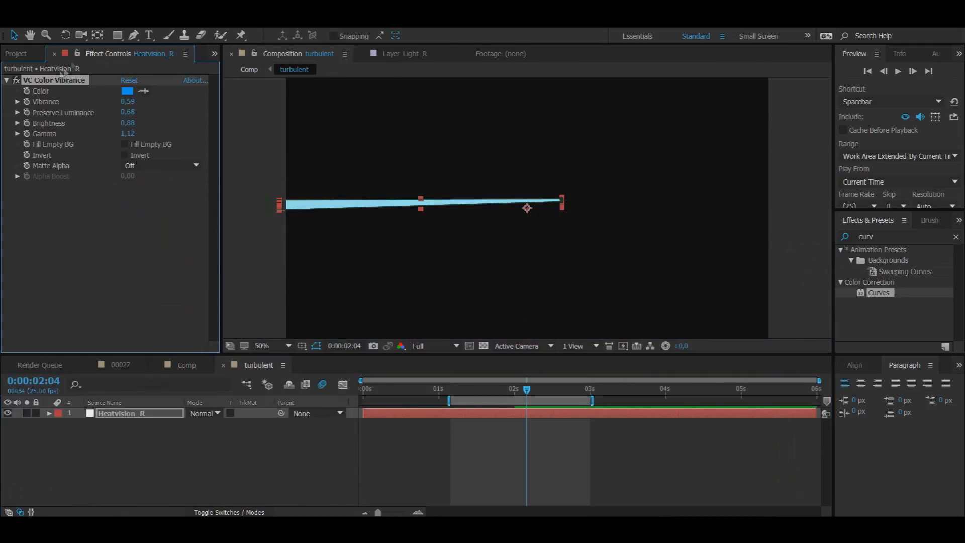
pyautogui.click(186, 365)
pyautogui.click(128, 457)
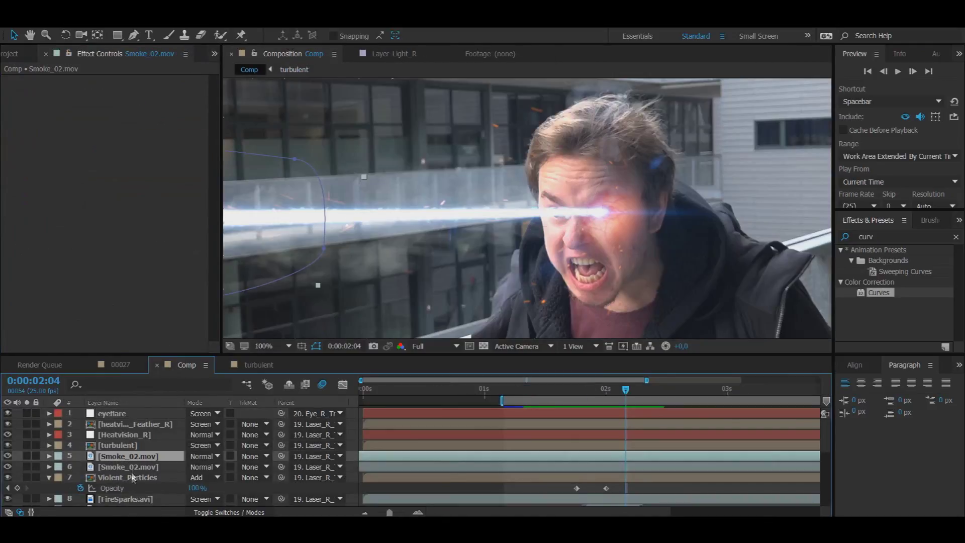
pyautogui.click(128, 466)
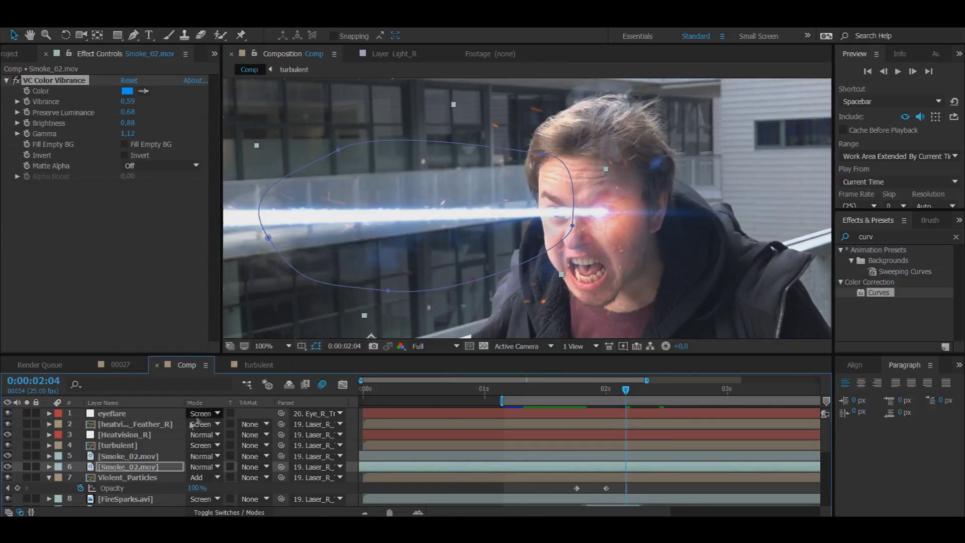
# Blend the lower Smoke_02.mov with Screen and set VC Color Vibrance to Vibrance 0.28, Preserve Luminance 1.00, Brightness 1.49 and Gamma 1.40
pyautogui.click(202, 467)
pyautogui.click(238, 156)
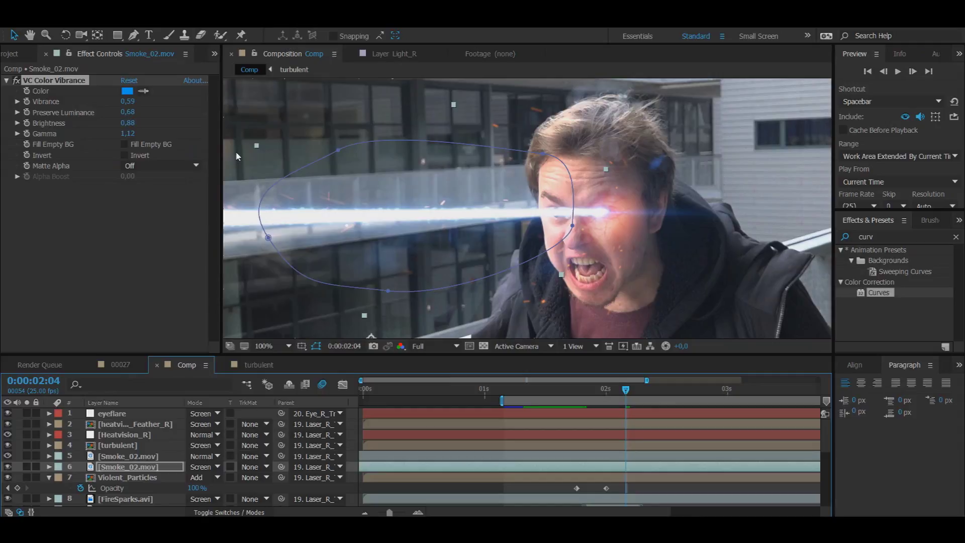
pyautogui.click(19, 81)
pyautogui.moveTo(123, 123)
pyautogui.mouseDown()
pyautogui.moveTo(150, 124)
pyautogui.moveTo(146, 103)
pyautogui.moveTo(143, 113)
pyautogui.moveTo(105, 109)
pyautogui.moveTo(119, 109)
pyautogui.mouseUp()
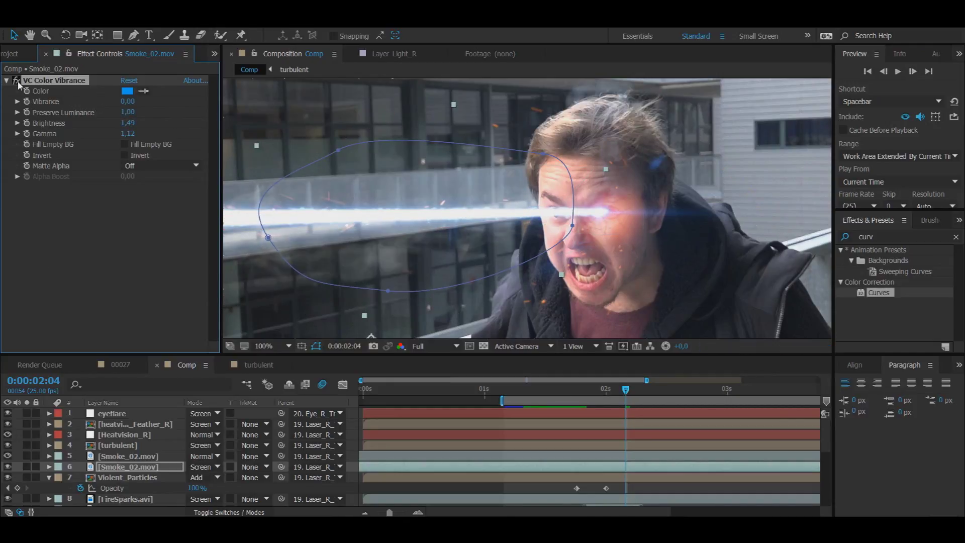
pyautogui.moveTo(126, 133); pyautogui.dragTo(104, 133)
# Copy the tuned VC Color Vibrance effect onto the upper Smoke_02.mov layer and set its blending mode to Screen
pyautogui.click(137, 457)
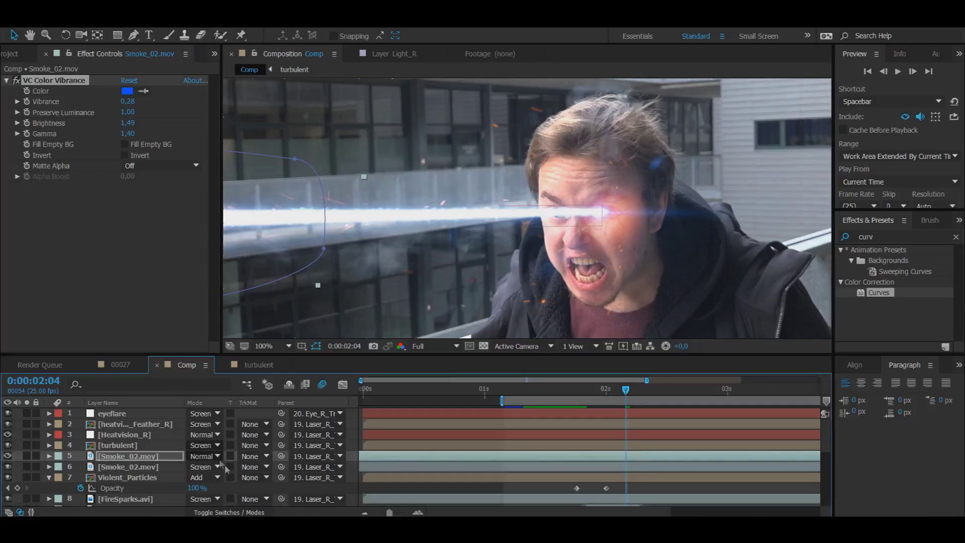
pyautogui.click(204, 456)
pyautogui.click(261, 211)
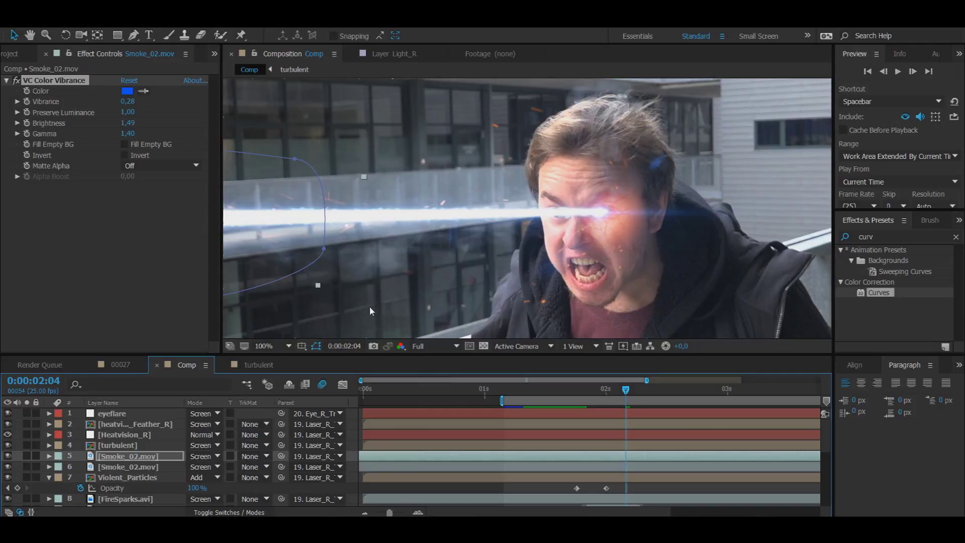
pyautogui.press(',')
pyautogui.press(',')
pyautogui.press(',')
pyautogui.press(',')
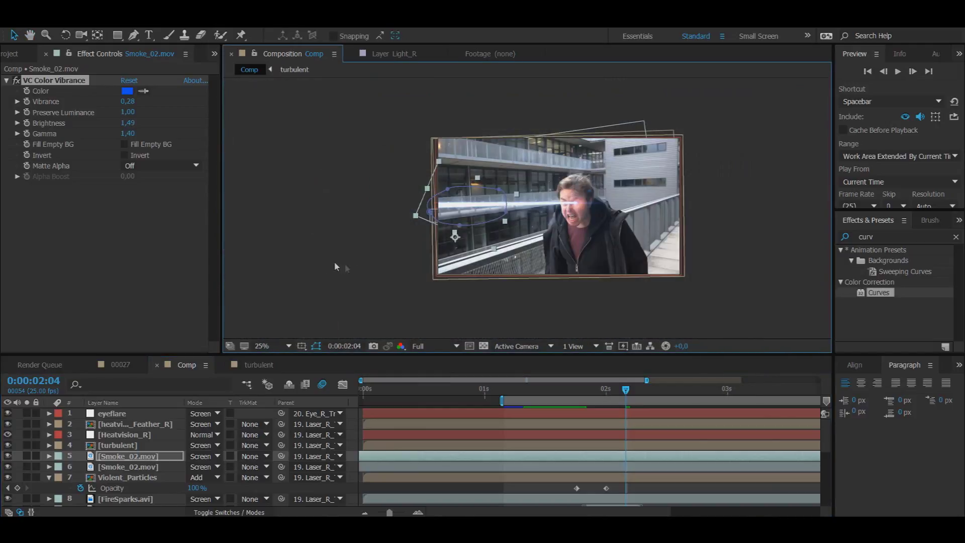
pyautogui.click(344, 263)
pyautogui.press('.')
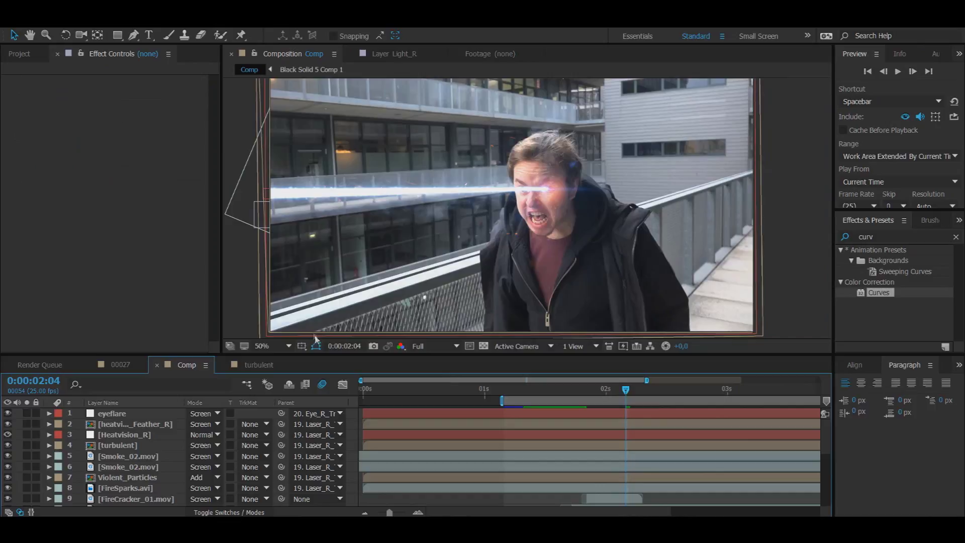
# Duplicate the heatvision_Feather_R layer and apply Gaussian Blur with Blurriness 200 to the upper copy
pyautogui.scroll(2, 376, 237)
pyautogui.moveTo(376, 235); pyautogui.dragTo(557, 273)
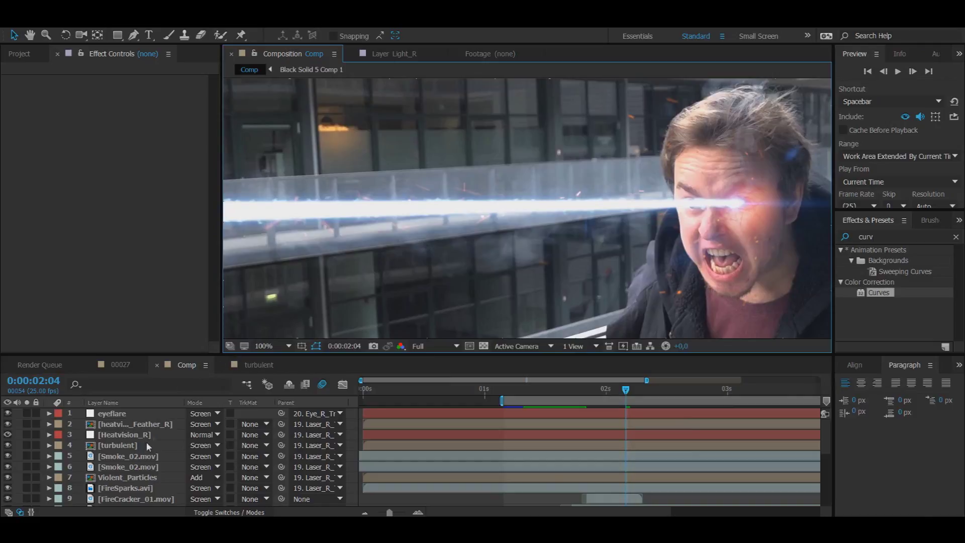
pyautogui.moveTo(151, 433)
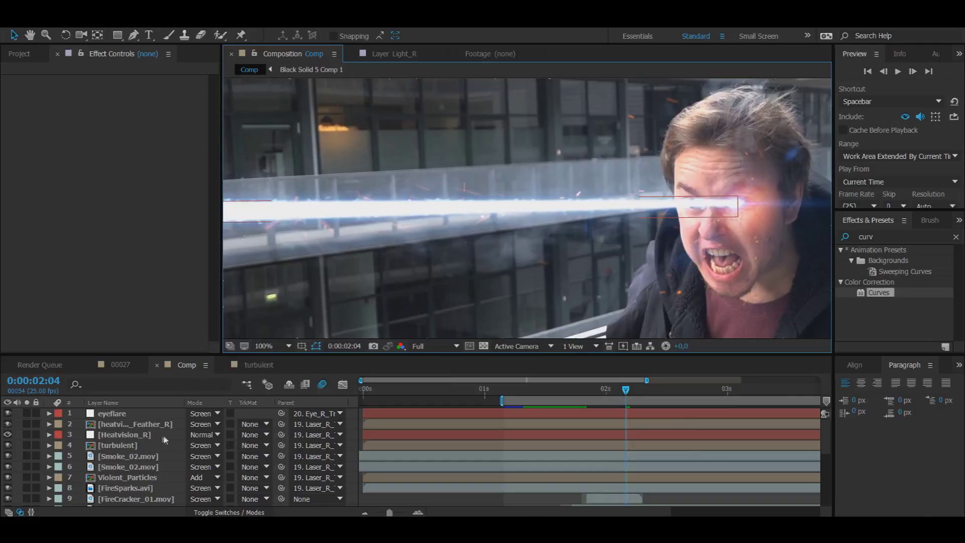
pyautogui.click(138, 425)
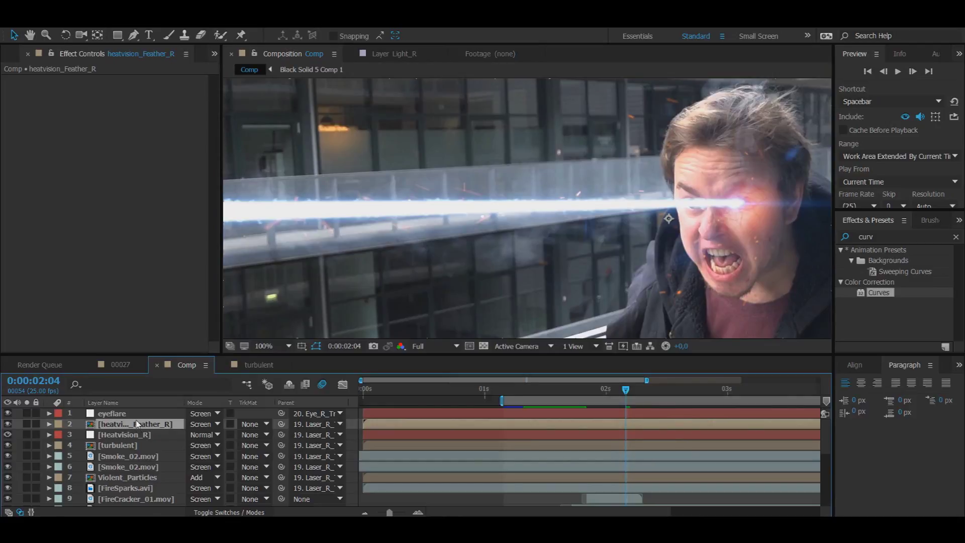
pyautogui.hotkey('ctrl', 'd')
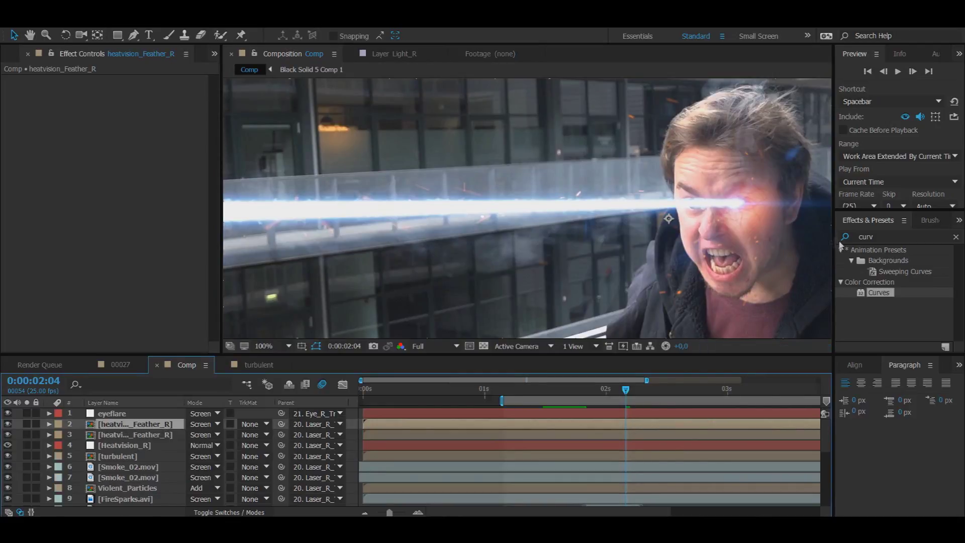
pyautogui.doubleClick(860, 236)
pyautogui.write('gau')
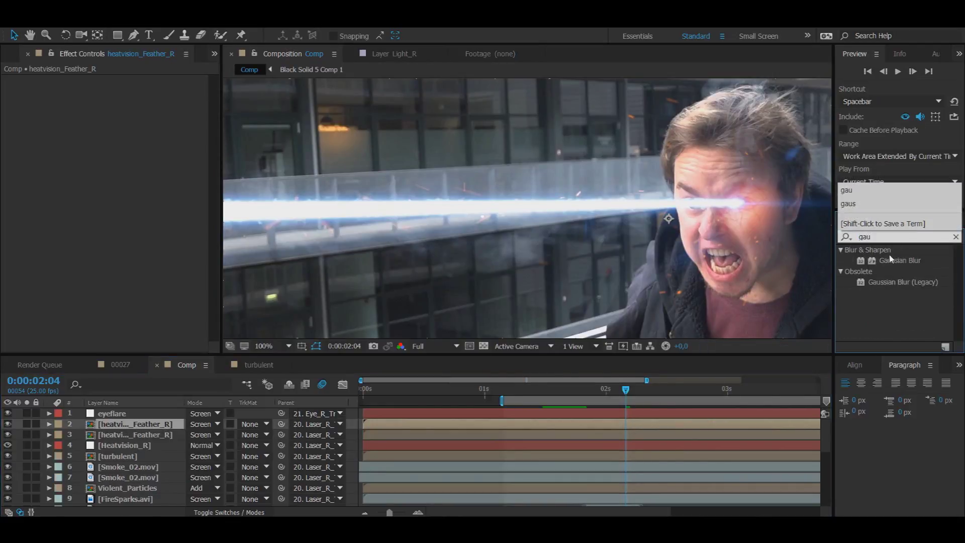
pyautogui.doubleClick(890, 258)
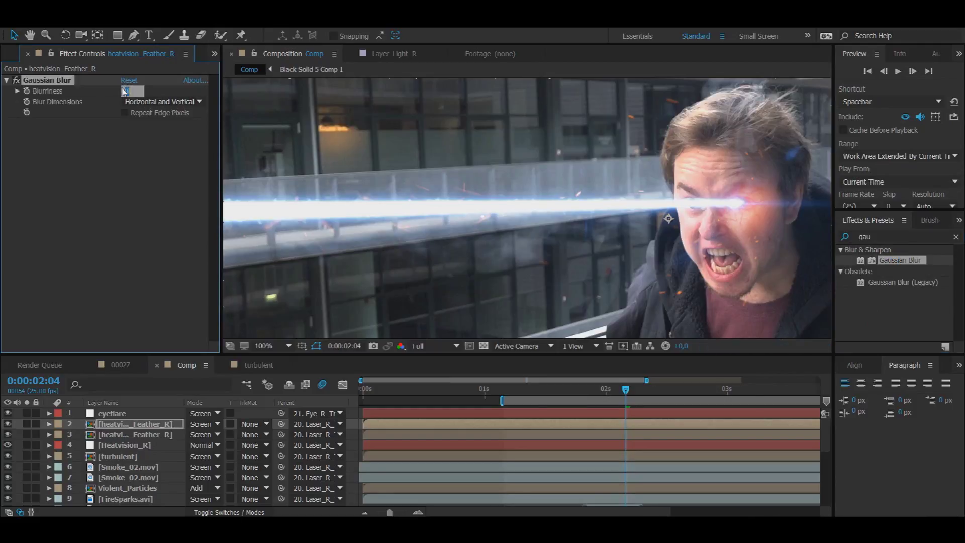
pyautogui.click(137, 203)
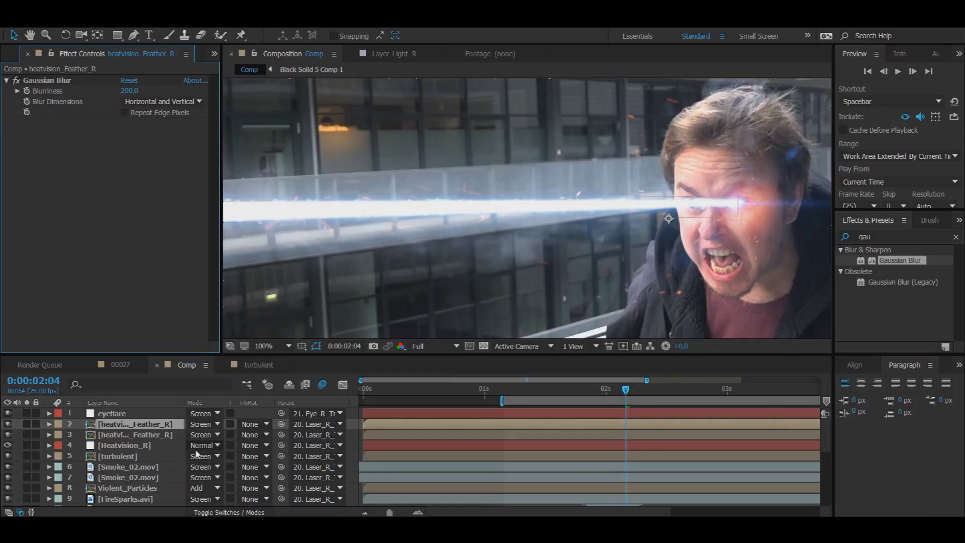
# Set the opacity of the blurred heatvision_Feather_R copy to 80%
pyautogui.press('t')
pyautogui.click(196, 433)
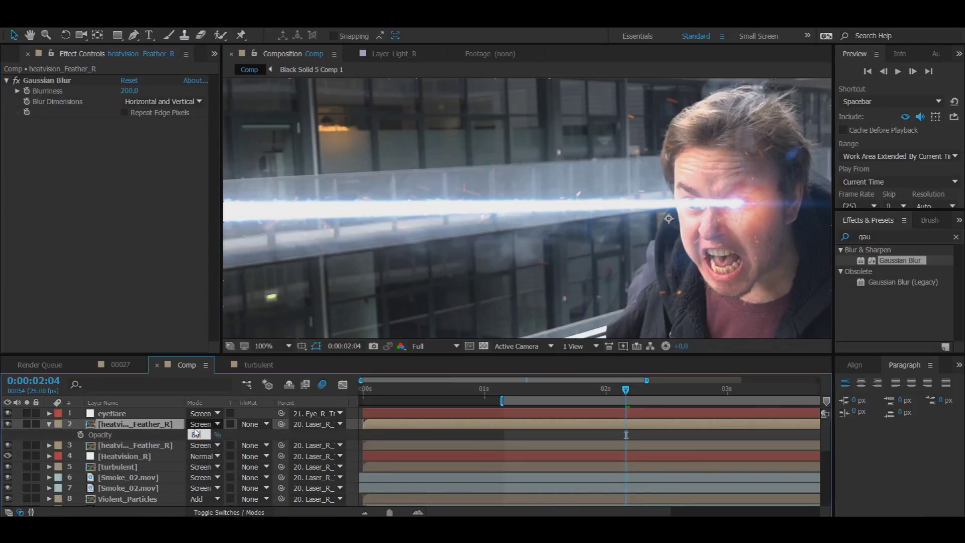
pyautogui.press('Return')
pyautogui.press(',')
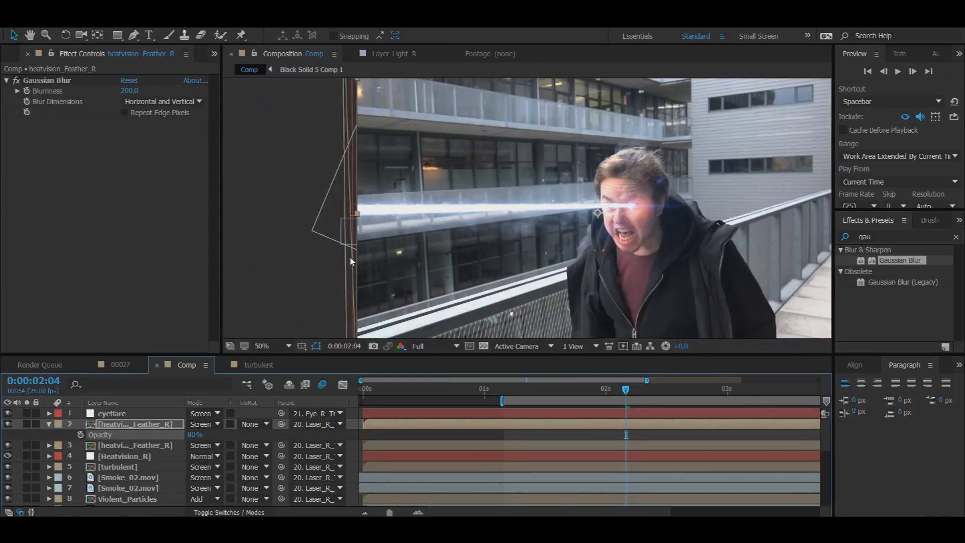
# Compare the shot with and without the blurred heatvision_Feather_R copy by repeatedly switching its visibility
pyautogui.click(280, 260)
pyautogui.click(8, 425)
pyautogui.click(8, 424)
pyautogui.click(8, 424)
pyautogui.click(8, 425)
pyautogui.click(8, 425)
pyautogui.click(8, 425)
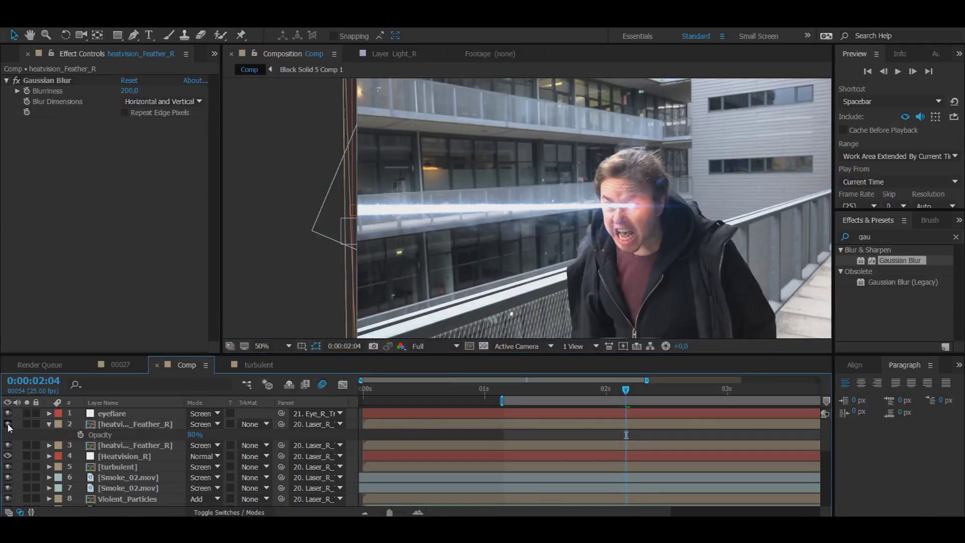
pyautogui.click(8, 425)
pyautogui.click(8, 425)
pyautogui.click(8, 425)
pyautogui.click(8, 425)
pyautogui.click(8, 424)
pyautogui.click(8, 425)
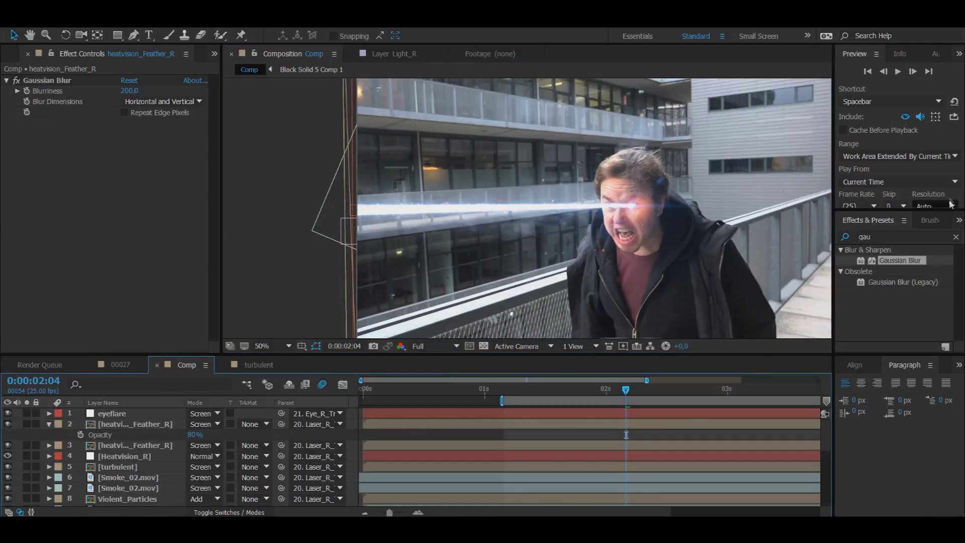
# Find the Curves effect and apply it to the blurred heatvision_Feather_R copy
pyautogui.moveTo(904, 237); pyautogui.dragTo(830, 243)
pyautogui.write('curv')
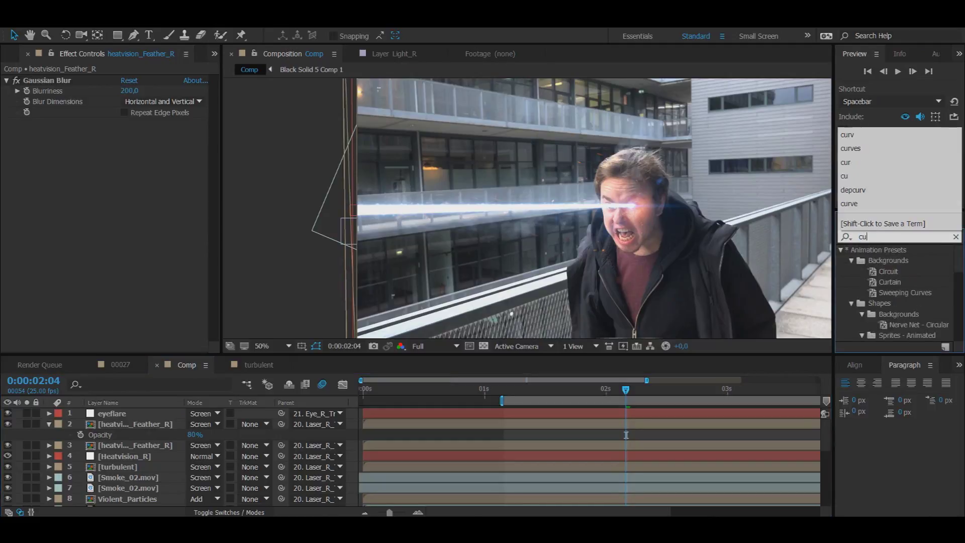
pyautogui.click(881, 294)
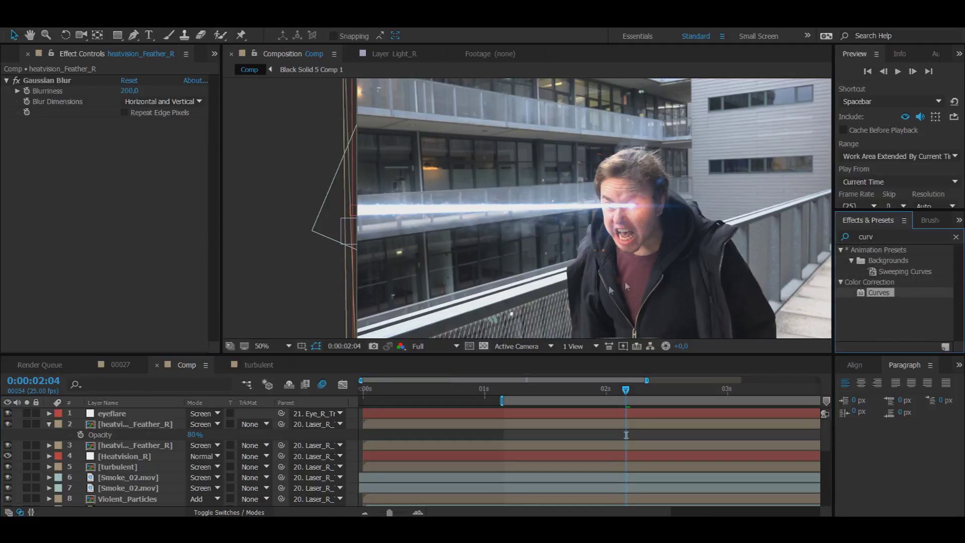
pyautogui.click(170, 424)
pyautogui.doubleClick(872, 293)
# Tint the blurred heatvision_Feather_R copy blue by strongly raising the Blue curve and lowering the Red curve
pyautogui.scroll(1, 527, 208)
pyautogui.click(161, 113)
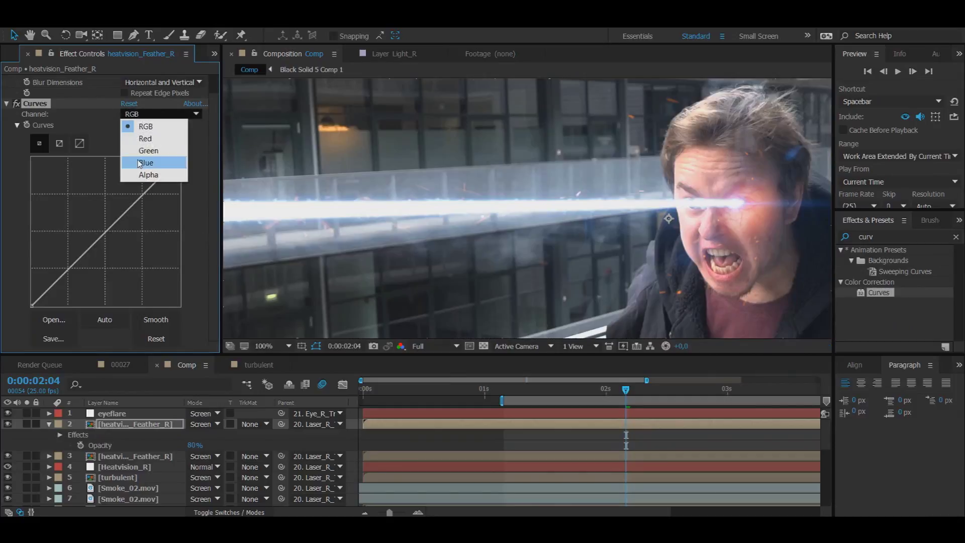
pyautogui.click(140, 163)
pyautogui.moveTo(69, 268); pyautogui.dragTo(69, 187)
pyautogui.click(151, 114)
pyautogui.click(145, 139)
pyautogui.moveTo(145, 194); pyautogui.dragTo(136, 244)
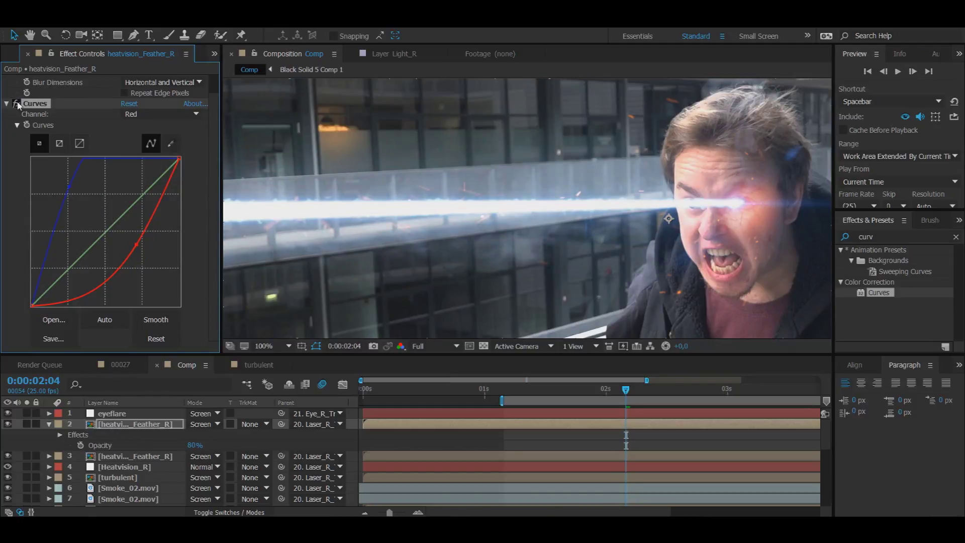
pyautogui.scroll(-2, 353, 191)
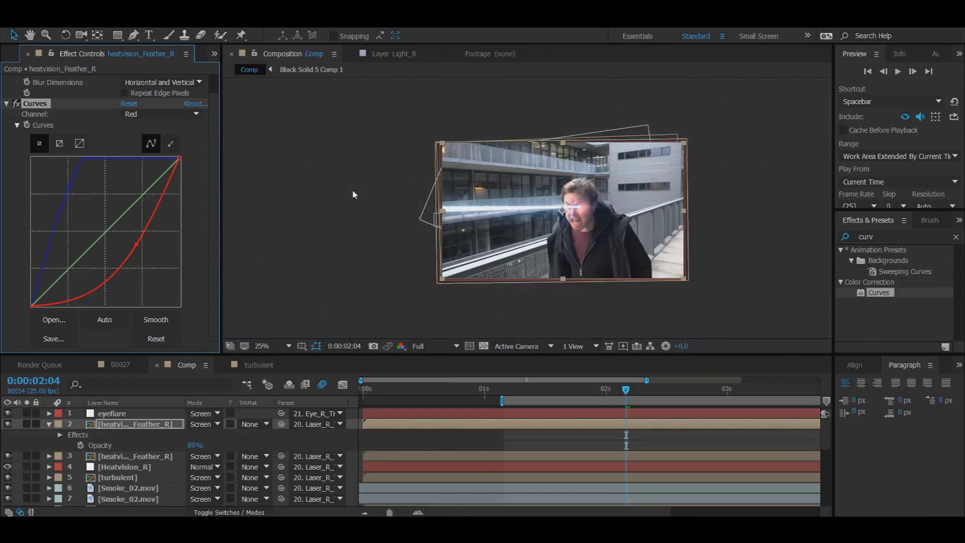
pyautogui.click(334, 190)
pyautogui.scroll(1, 323, 176)
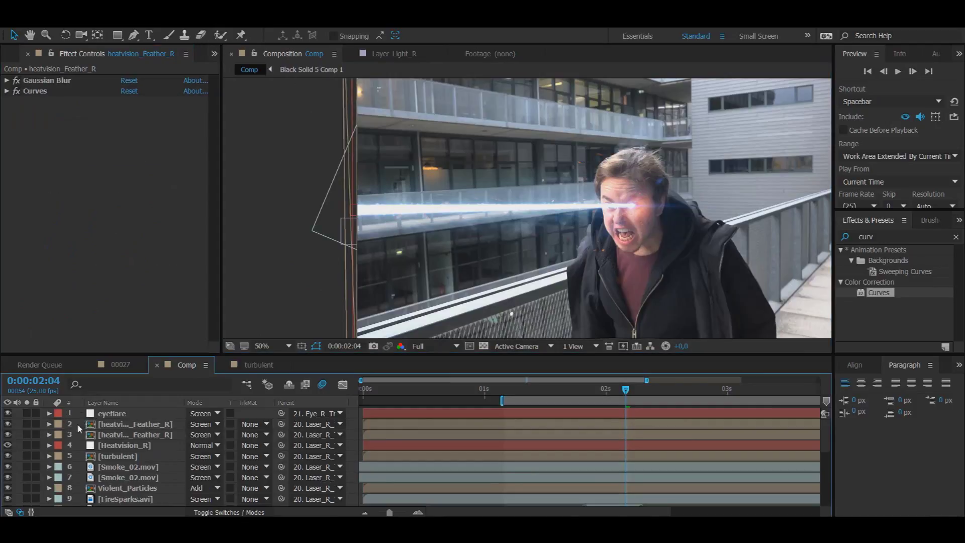
# Create a 1920 x 1080 px white solid above all layers and apply Optical Flares to it
pyautogui.rightClick(77, 423)
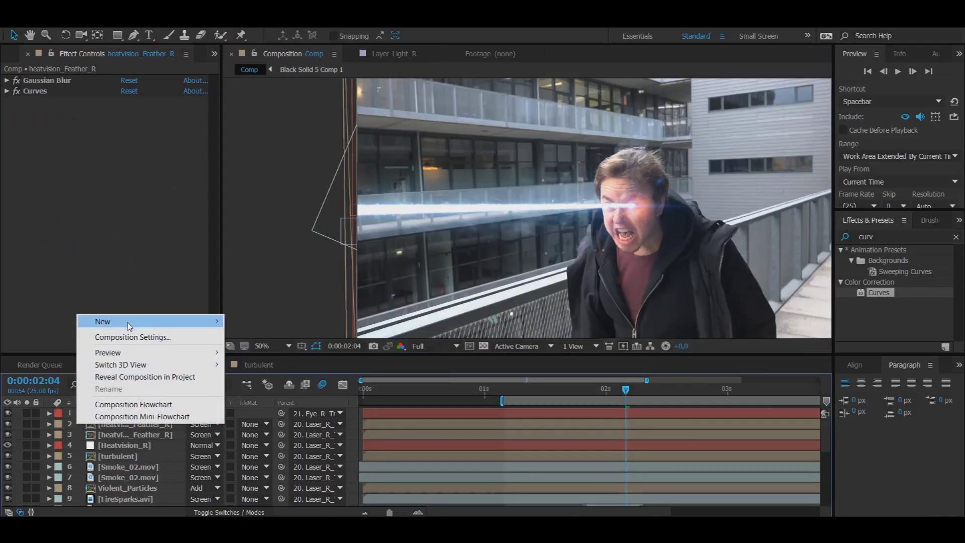
pyautogui.moveTo(128, 325)
pyautogui.click(260, 352)
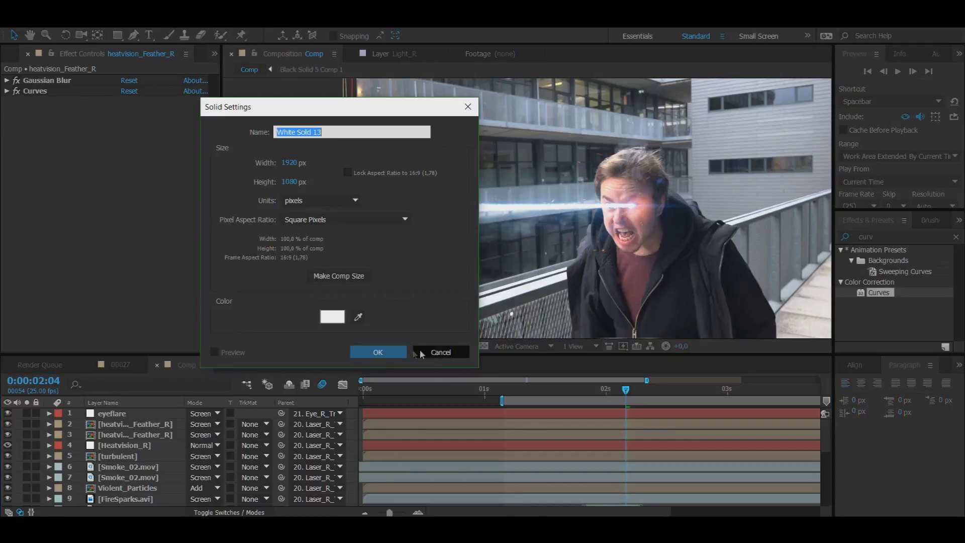
pyautogui.click(378, 353)
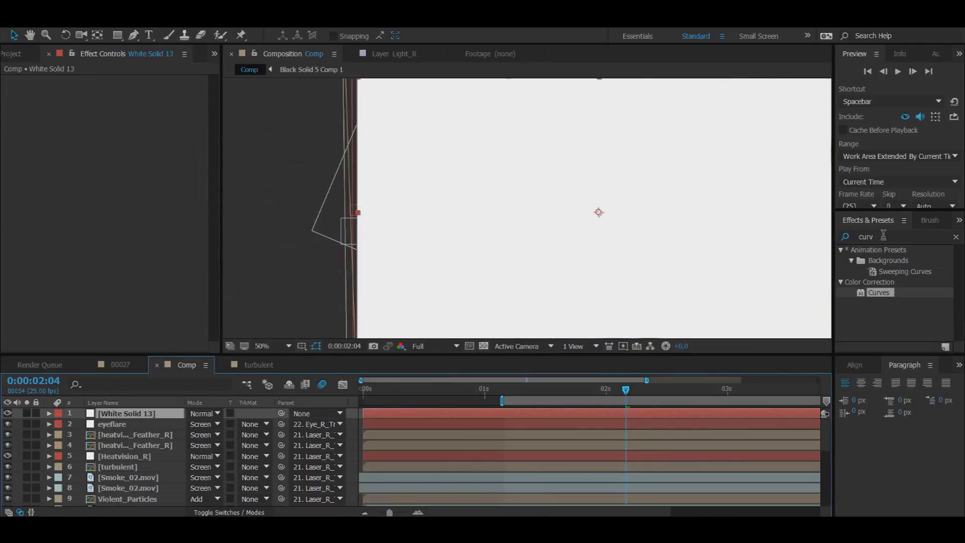
pyautogui.doubleClick(883, 235)
pyautogui.write('opt')
pyautogui.doubleClick(888, 324)
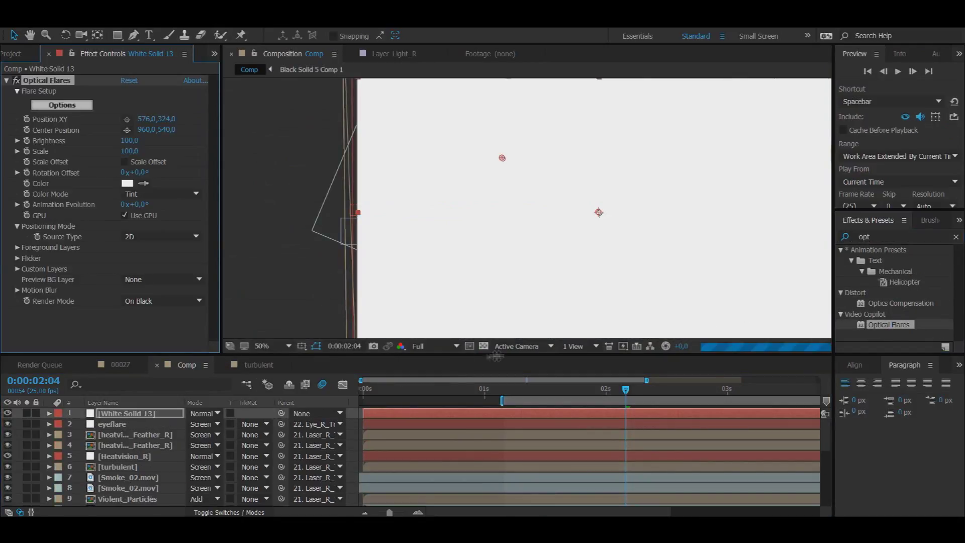
# Load the warm starburst preset from the Light category below Blue Spark into the Optical Flares effect
pyautogui.click(60, 105)
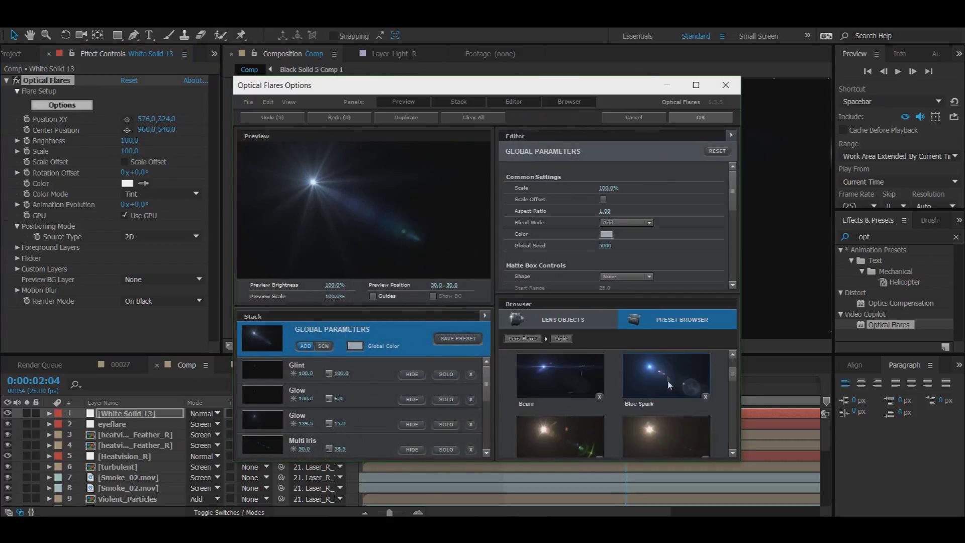
pyautogui.click(673, 428)
pyautogui.click(703, 118)
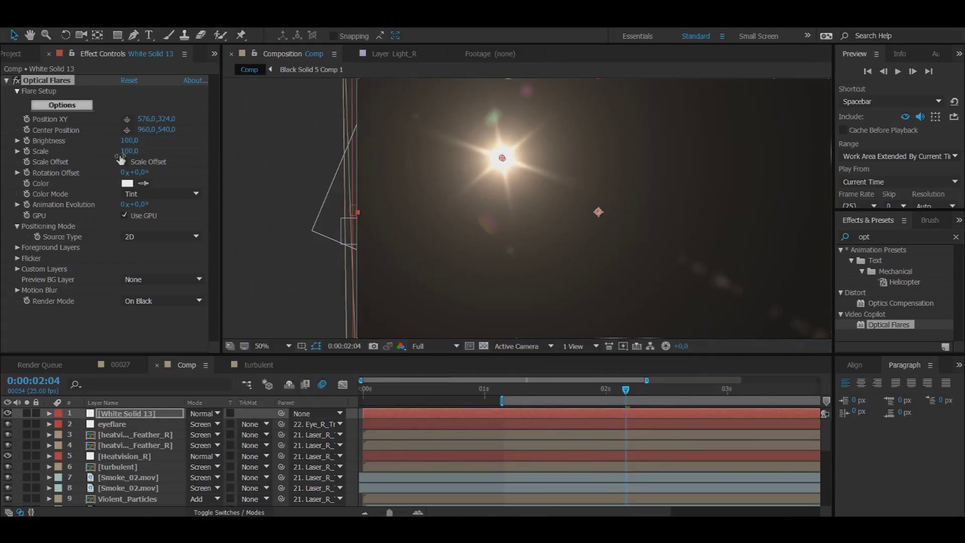
# Tint the flare blue with color 0047B9 and set the white solid's blending mode to Screen
pyautogui.click(127, 183)
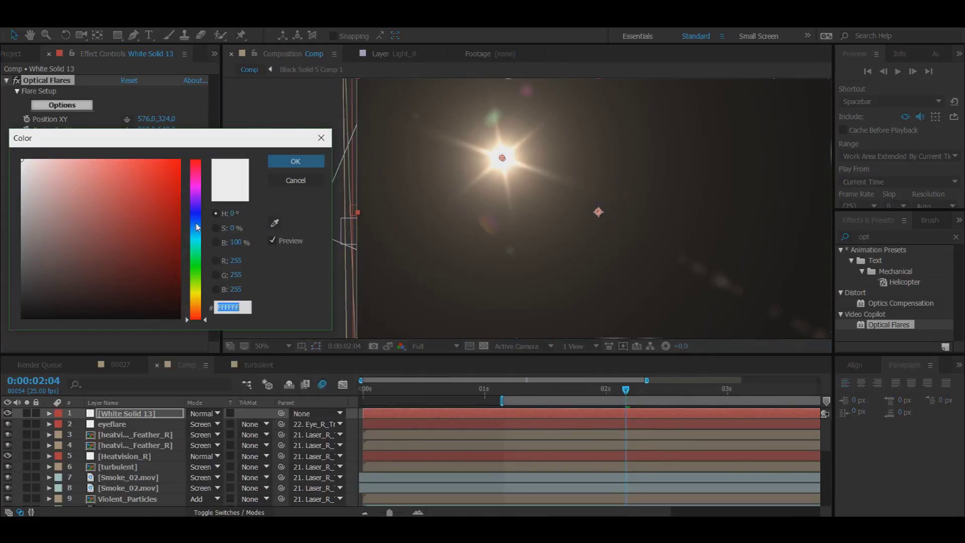
pyautogui.click(197, 224)
pyautogui.moveTo(171, 211); pyautogui.dragTo(193, 203)
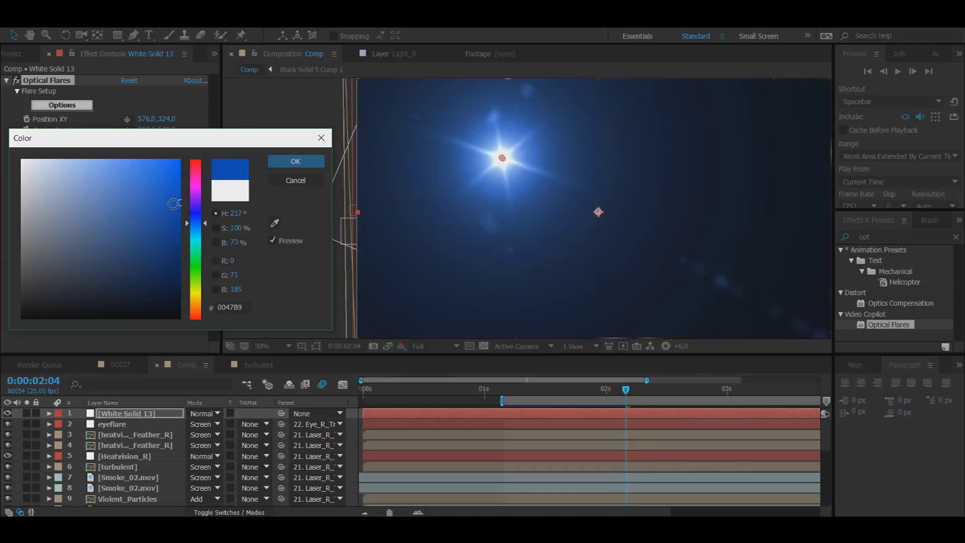
pyautogui.click(295, 161)
pyautogui.click(203, 413)
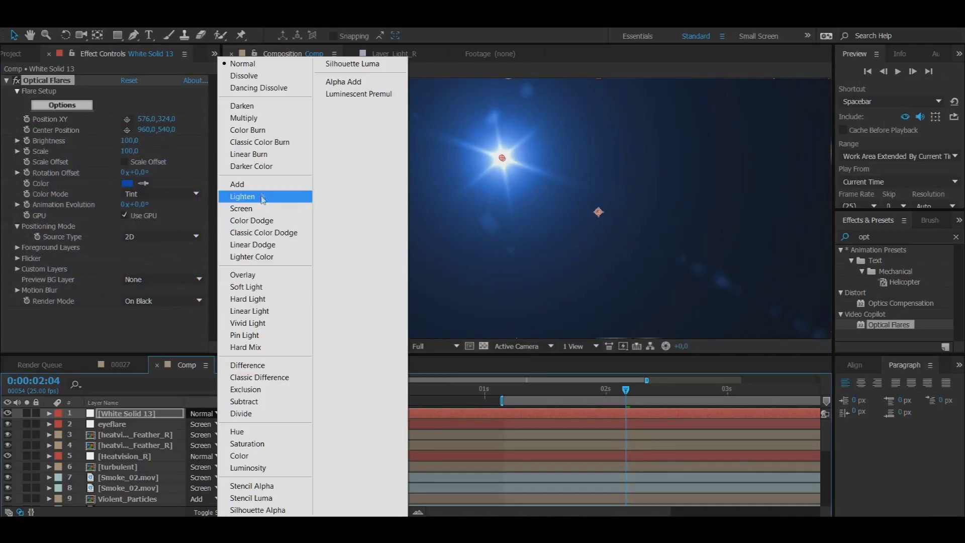
pyautogui.click(246, 207)
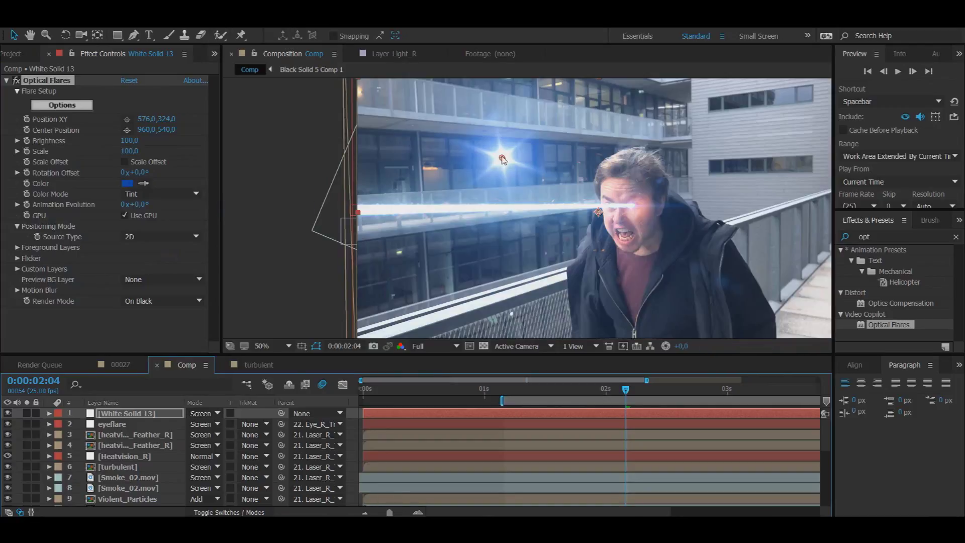
# Move the flare just outside the frame at the beam's end, about -102, 538, with Brightness 90
pyautogui.moveTo(502, 159); pyautogui.dragTo(336, 214)
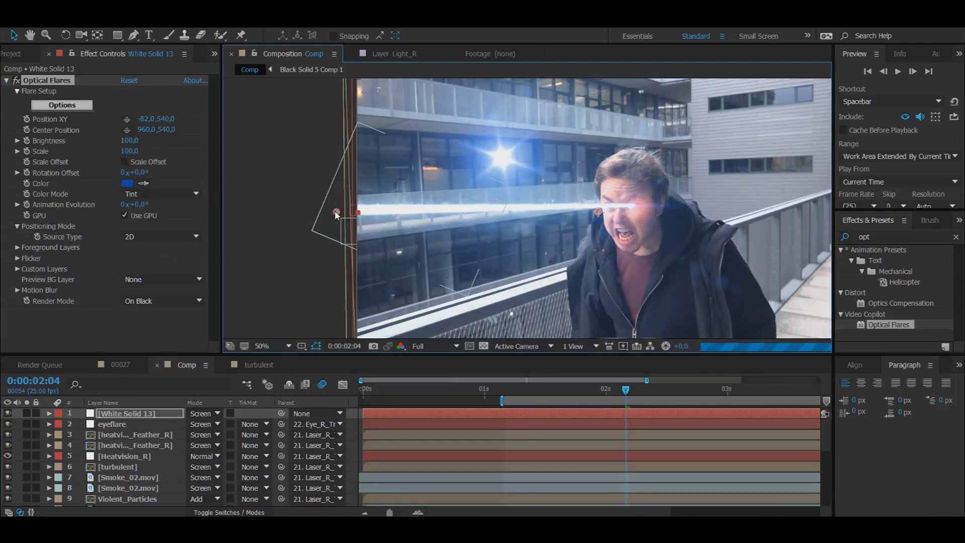
pyautogui.moveTo(337, 212); pyautogui.dragTo(331, 213)
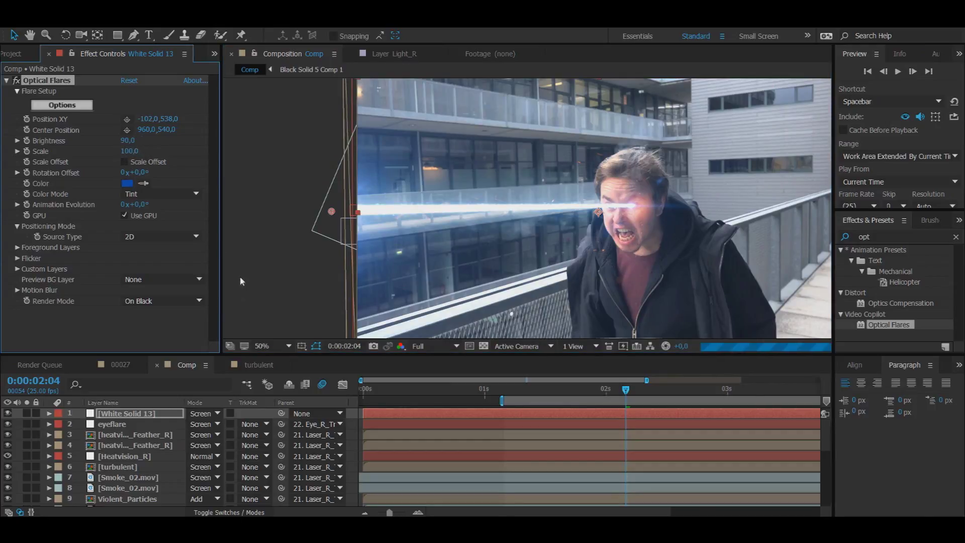
pyautogui.click(266, 287)
# Shift the flare farther outside the frame along the beam, to about -136, 538
pyautogui.scroll(-2, 349, 231)
pyautogui.moveTo(347, 232); pyautogui.dragTo(283, 229)
pyautogui.scroll(2, 283, 230)
pyautogui.click(47, 81)
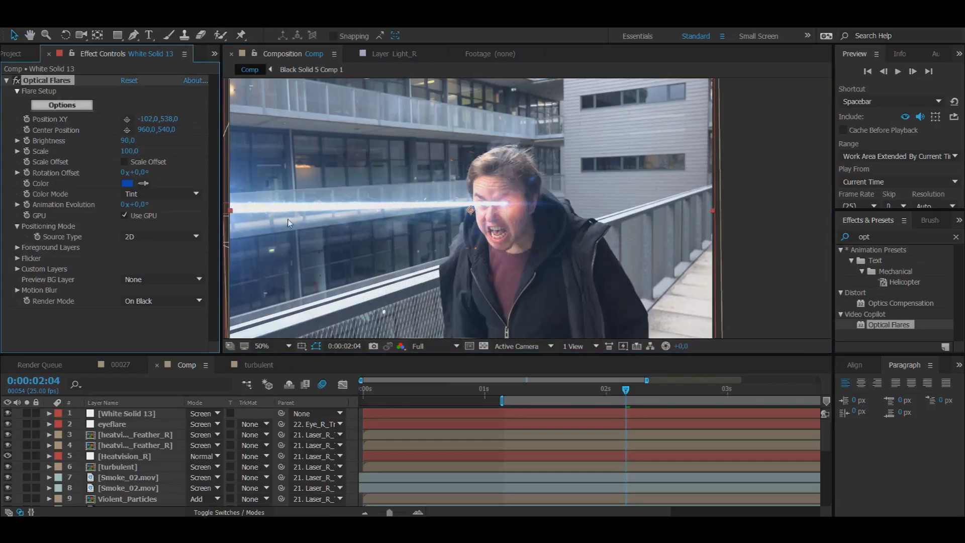
pyautogui.hscroll(-3, 488, 211)
pyautogui.moveTo(293, 214); pyautogui.dragTo(285, 215)
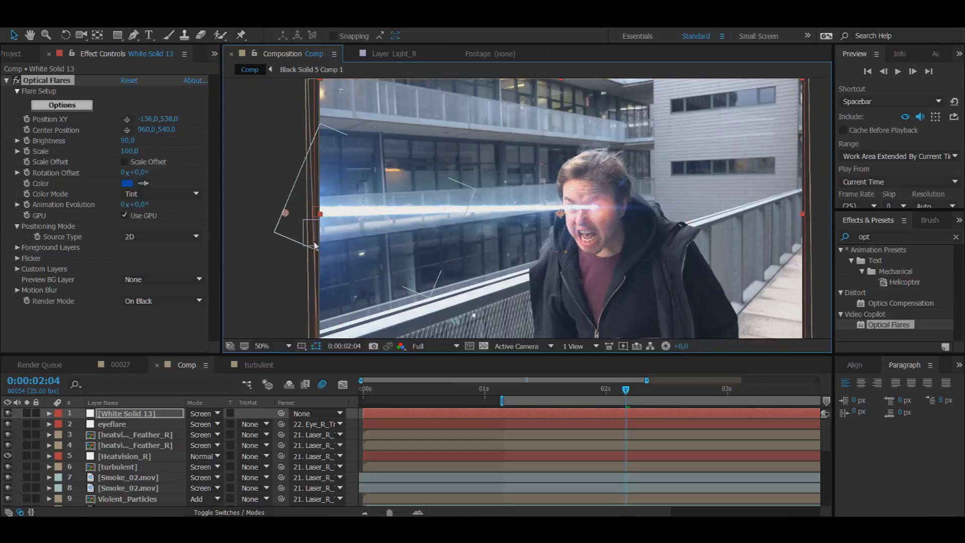
pyautogui.hscroll(3, 407, 261)
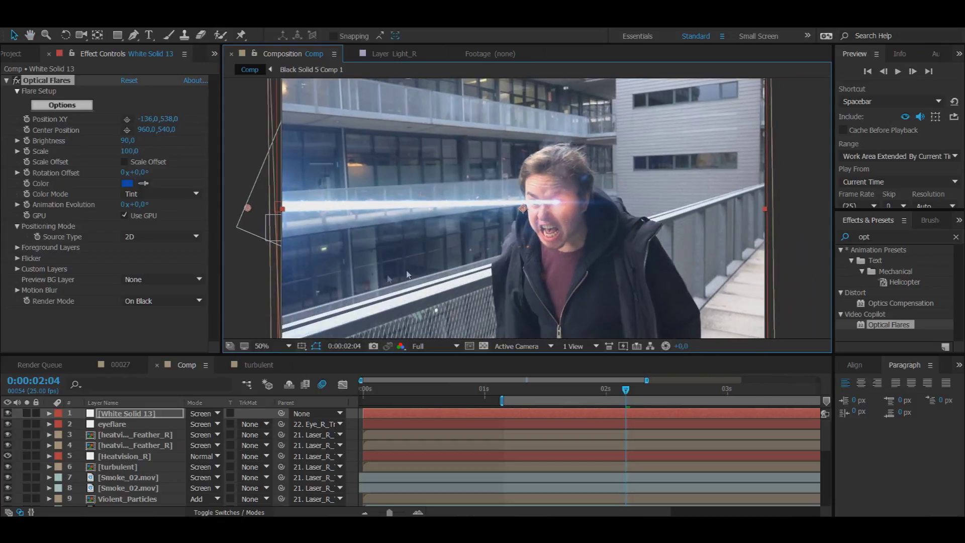
# Add an adjustment layer at the top of the layer stack and draw a closed mask around the laser beam up to the eyes
pyautogui.rightClick(70, 419)
pyautogui.moveTo(125, 312)
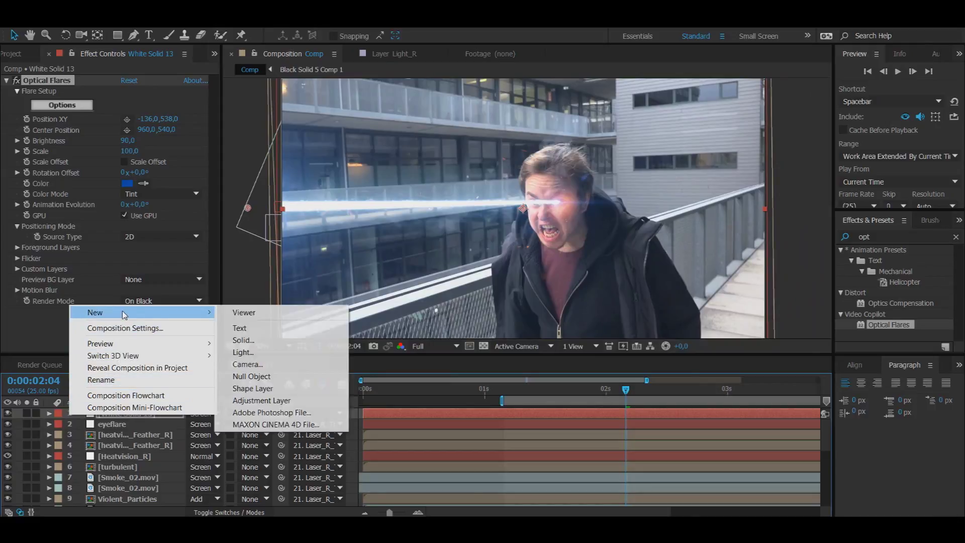
pyautogui.click(261, 400)
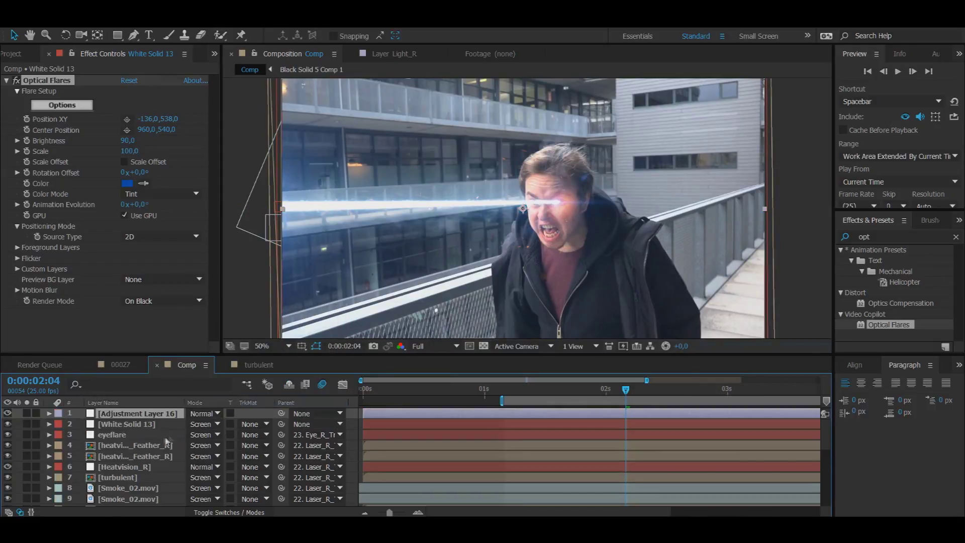
pyautogui.click(134, 35)
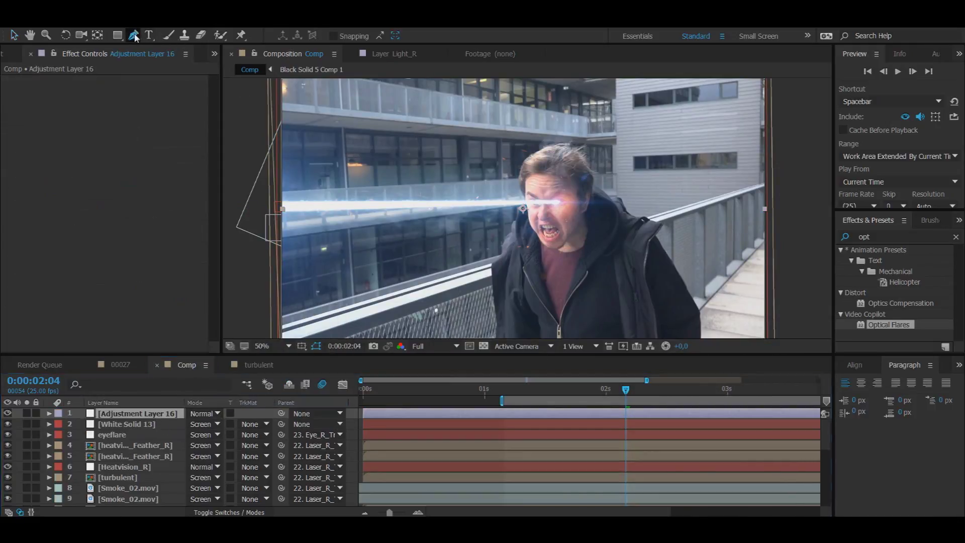
pyautogui.click(271, 191)
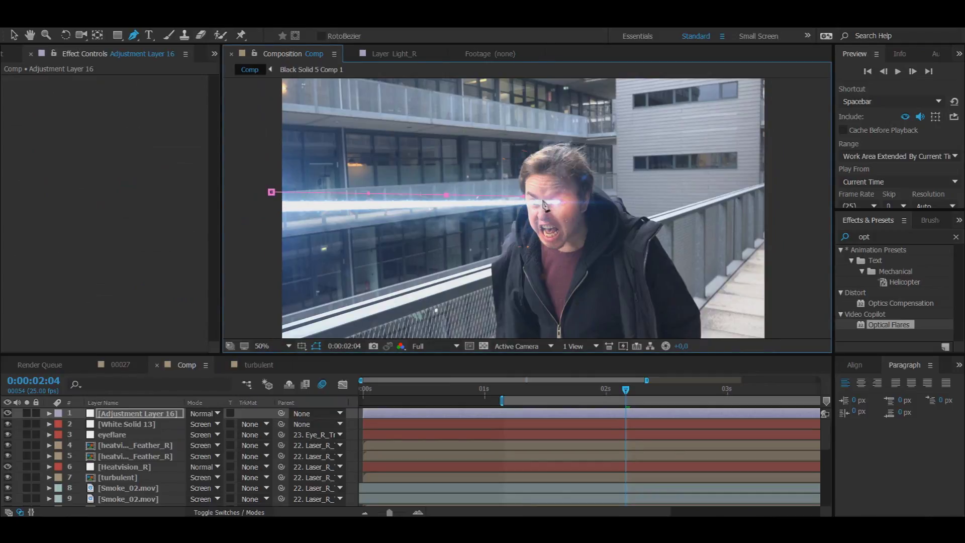
pyautogui.moveTo(311, 215); pyautogui.dragTo(288, 222)
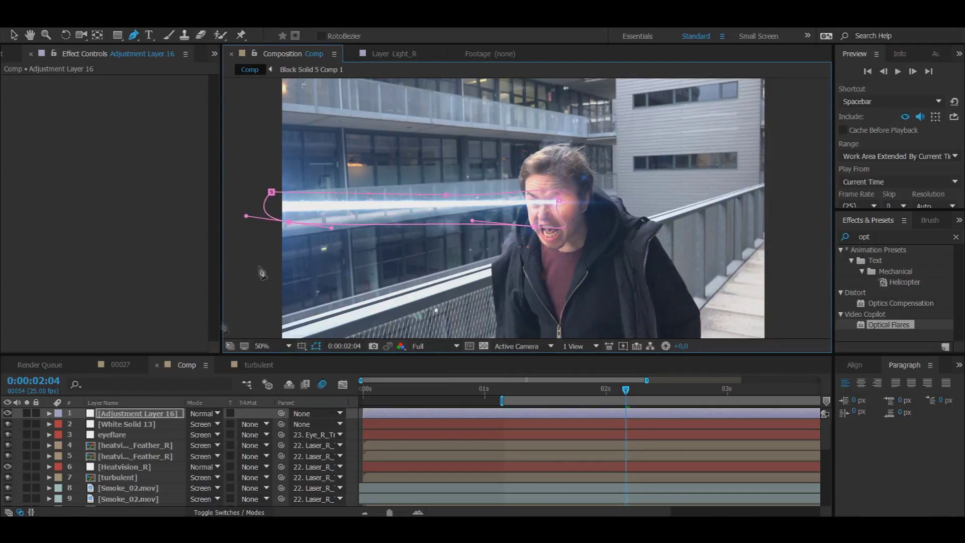
# Set the adjustment layer's mask feather to 200 pixels
pyautogui.press('f')
pyautogui.click(202, 435)
pyautogui.write('200')
pyautogui.press('Return')
# Apply the Curves effect to the masked adjustment layer and try lifting its RGB curve
pyautogui.click(877, 236)
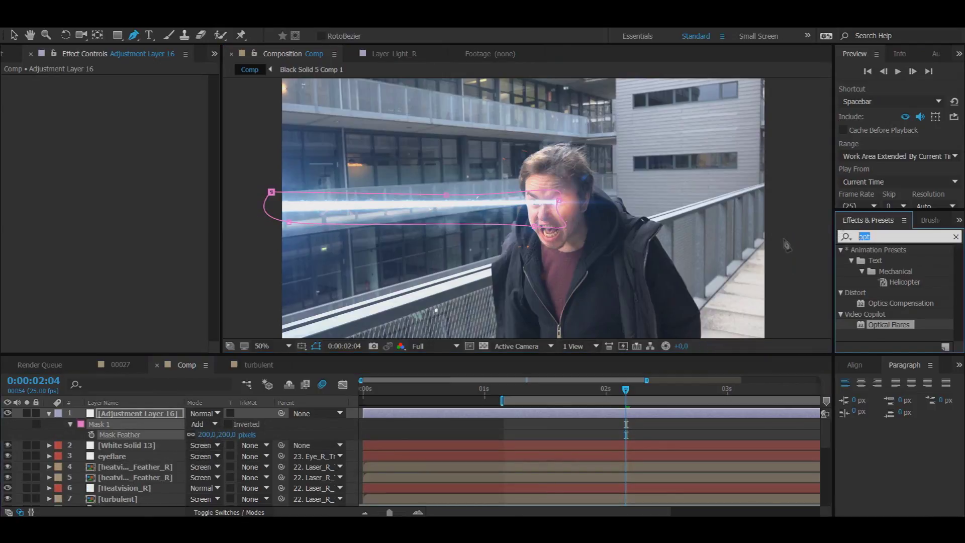
pyautogui.write('curv')
pyautogui.doubleClick(878, 292)
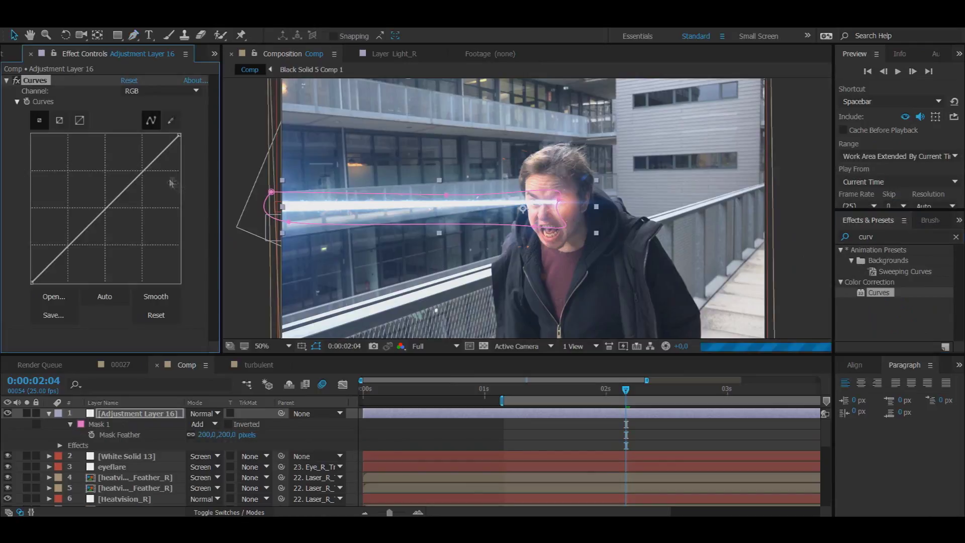
pyautogui.click(81, 228)
# Raise the midtones of the Blue channel curve on the adjustment layer
pyautogui.click(138, 92)
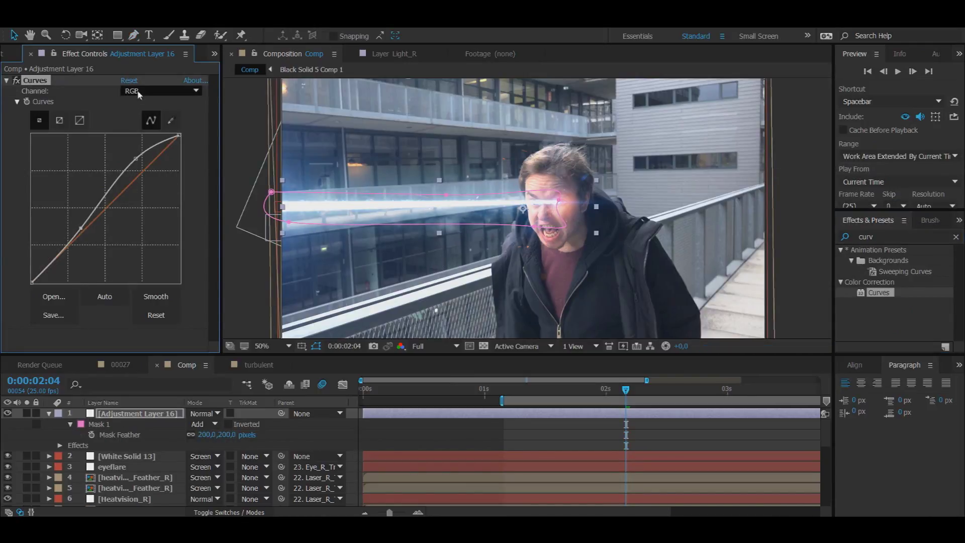
pyautogui.click(144, 115)
pyautogui.click(151, 91)
pyautogui.click(146, 139)
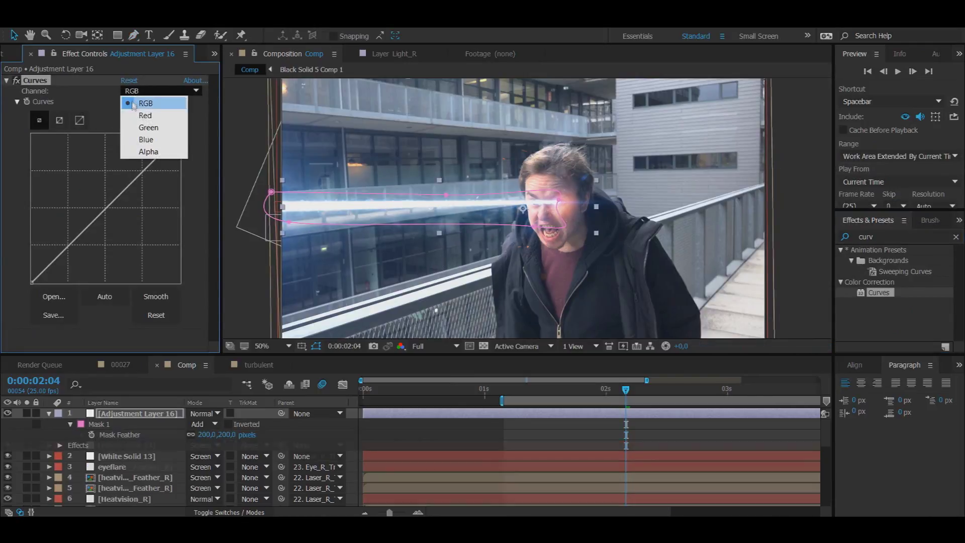
pyautogui.moveTo(106, 206); pyautogui.dragTo(104, 189)
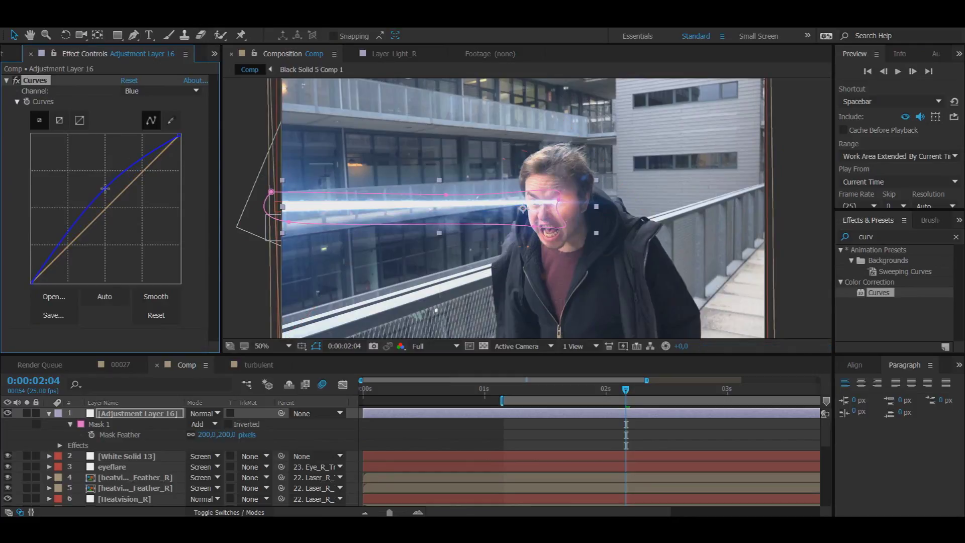
# Reshape the adjustment layer's mask around the beam and face, and compare the shot with the layer hidden and shown
pyautogui.moveTo(537, 227); pyautogui.dragTo(511, 220)
pyautogui.moveTo(446, 194); pyautogui.dragTo(434, 190)
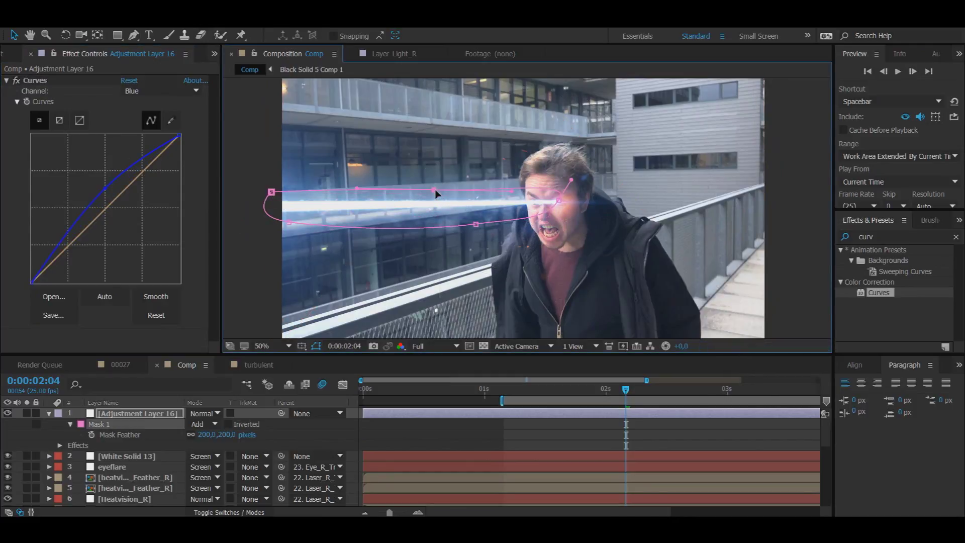
pyautogui.click(387, 270)
pyautogui.click(7, 413)
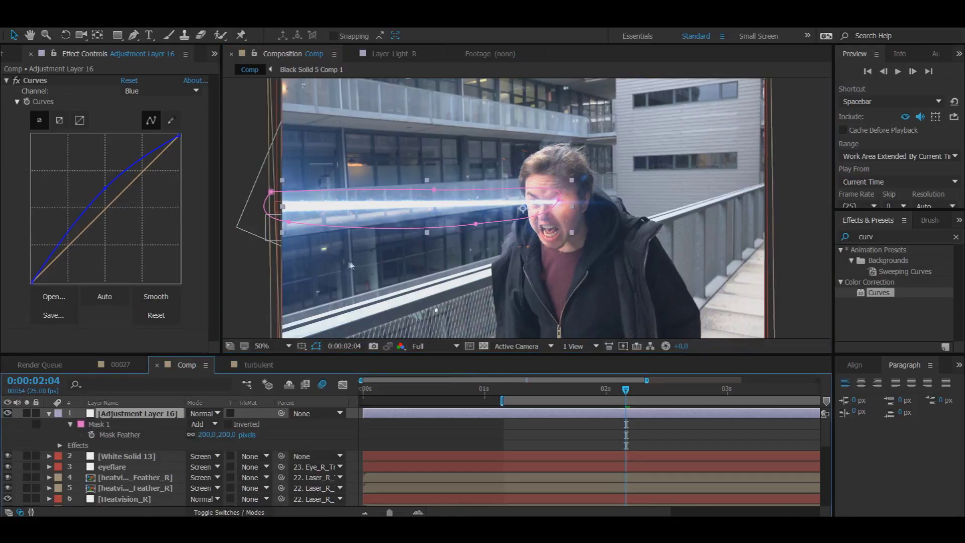
pyautogui.click(353, 265)
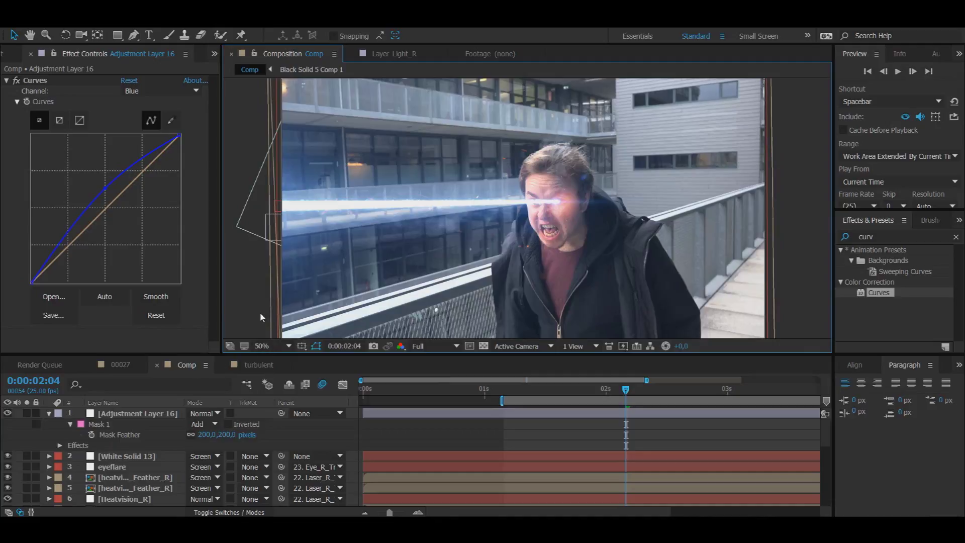
# Compare the shot with the finished look in the 00027 composition and return to the Comp composition
pyautogui.click(129, 363)
pyautogui.scroll(2, 120, 433)
pyautogui.click(257, 363)
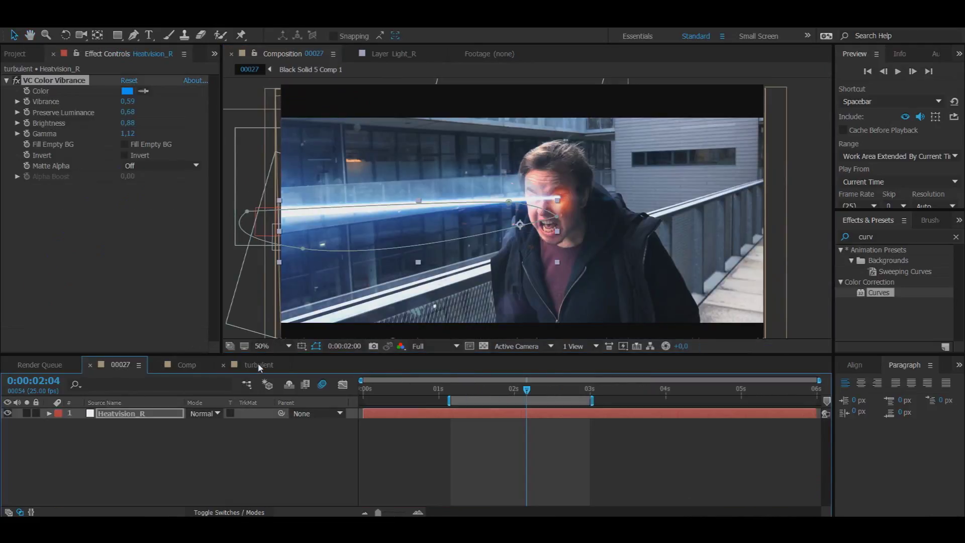
pyautogui.click(187, 364)
pyautogui.moveTo(419, 252); pyautogui.dragTo(397, 246)
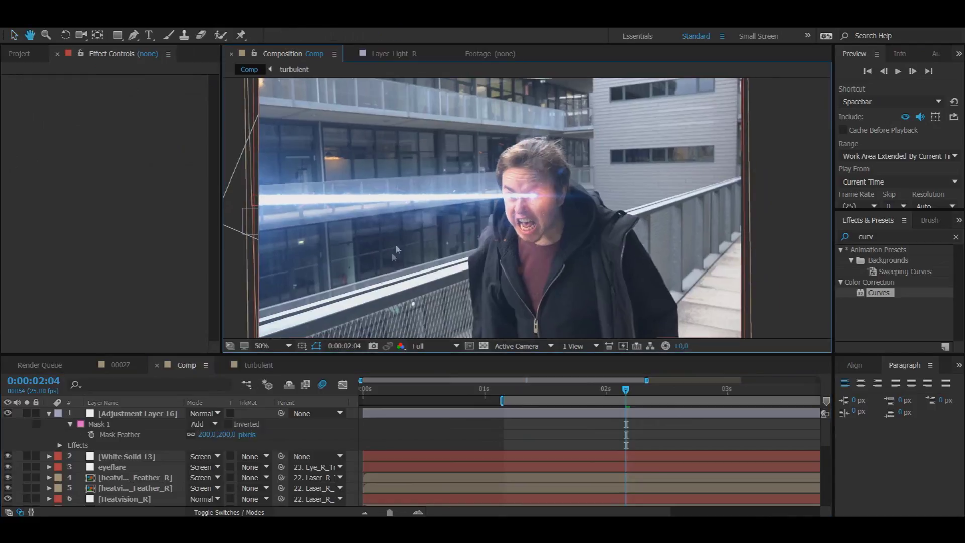
# Create a 1920 x 1080 px solid in saturated blue with hue 210° above the adjustment layer
pyautogui.click(48, 413)
pyautogui.rightClick(76, 435)
pyautogui.moveTo(103, 331)
pyautogui.click(336, 360)
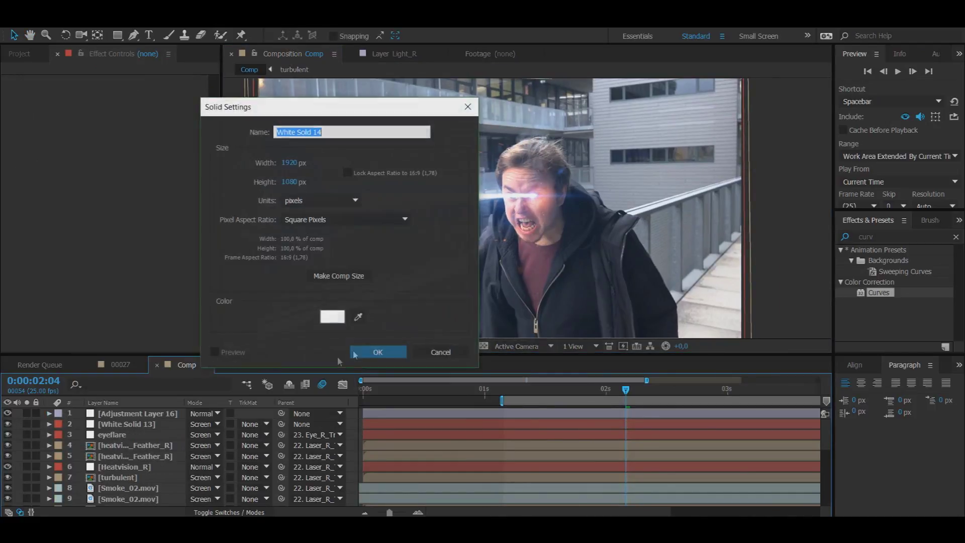
pyautogui.click(332, 317)
pyautogui.click(194, 227)
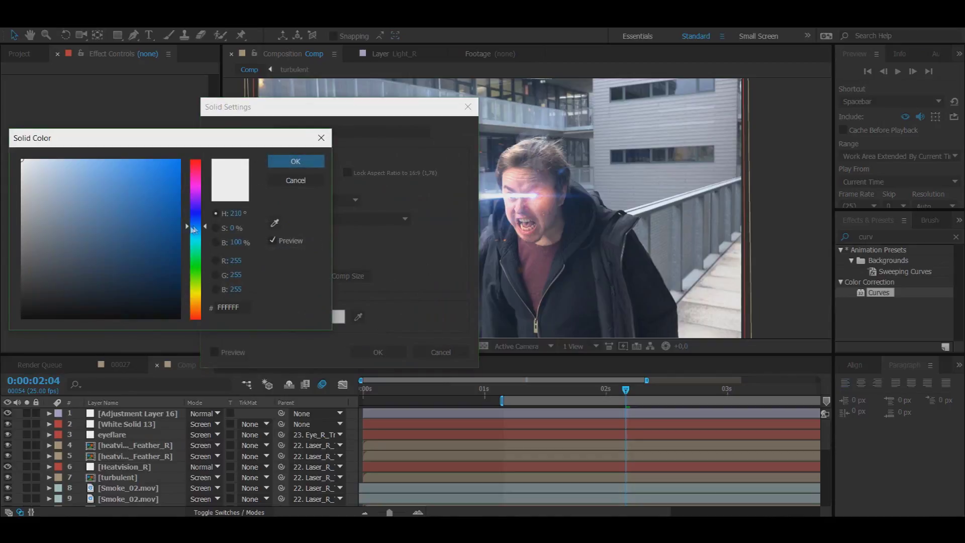
pyautogui.moveTo(155, 199); pyautogui.dragTo(192, 167)
pyautogui.click(296, 161)
pyautogui.click(376, 351)
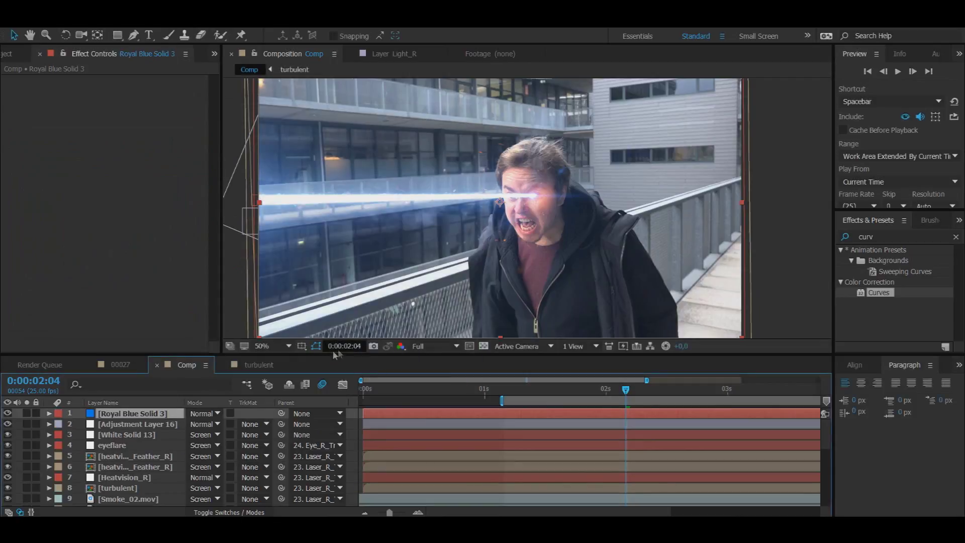
# Draw a curved mask on the blue solid covering the beam side of the frame and the man, extending beyond the frame edges
pyautogui.press(',')
pyautogui.press(',')
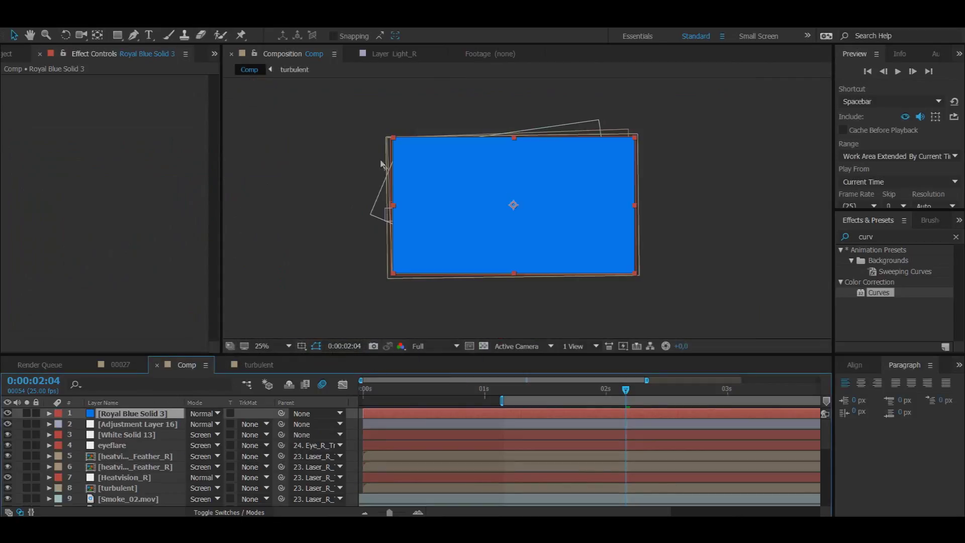
pyautogui.click(134, 35)
pyautogui.click(357, 133)
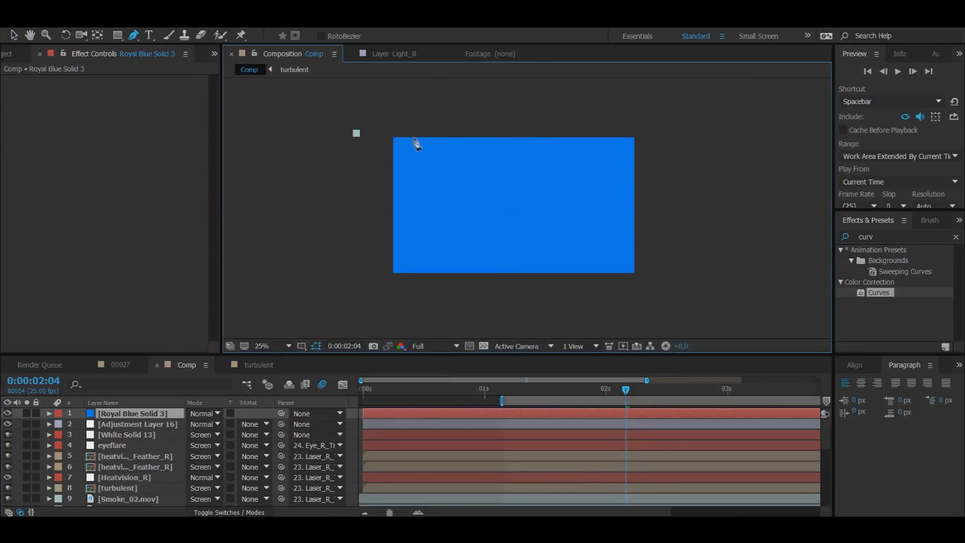
pyautogui.moveTo(434, 144); pyautogui.dragTo(556, 237)
pyautogui.click(594, 289)
pyautogui.moveTo(386, 301); pyautogui.dragTo(341, 149)
pyautogui.click(356, 133)
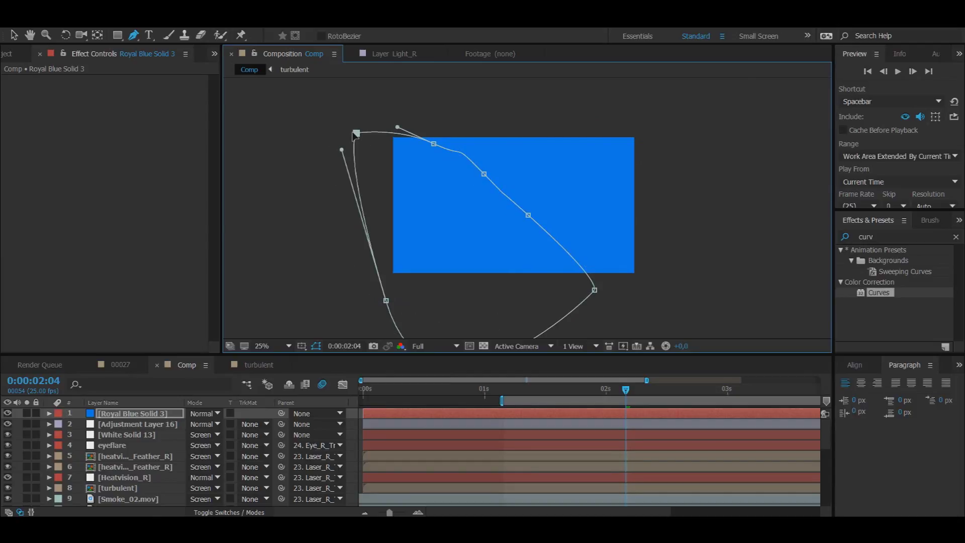
pyautogui.moveTo(528, 215); pyautogui.dragTo(545, 195)
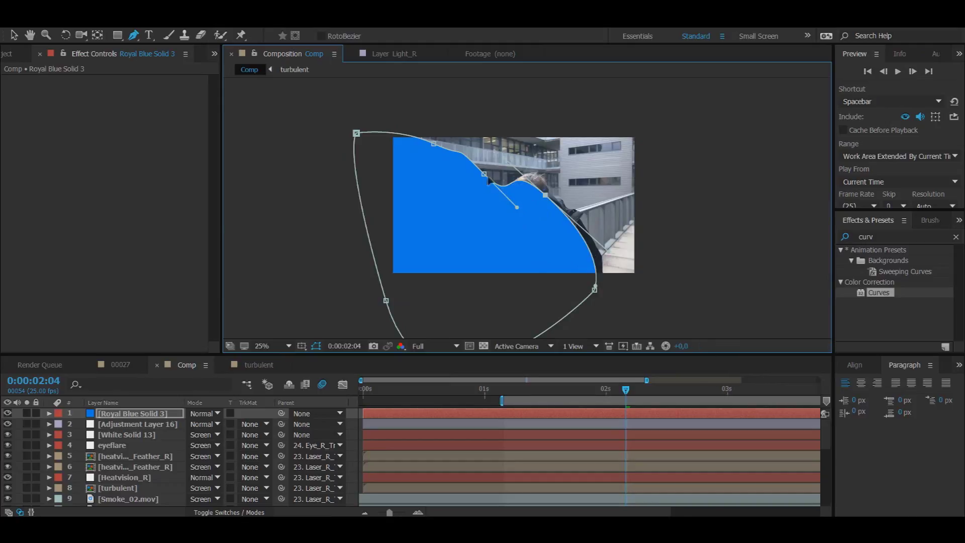
# Set the blue solid's mask feather to 300 pixels
pyautogui.press('f')
pyautogui.click(203, 435)
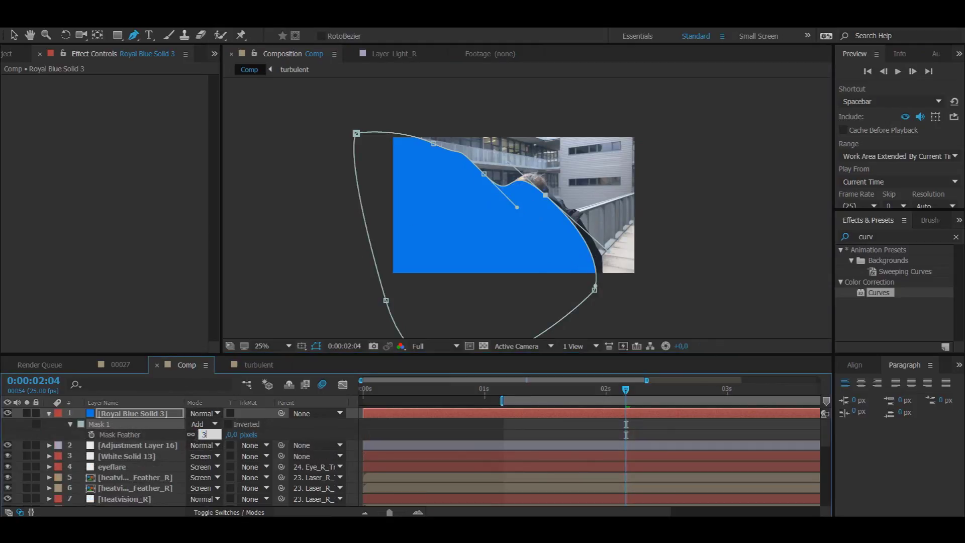
pyautogui.write('300')
pyautogui.press('Return')
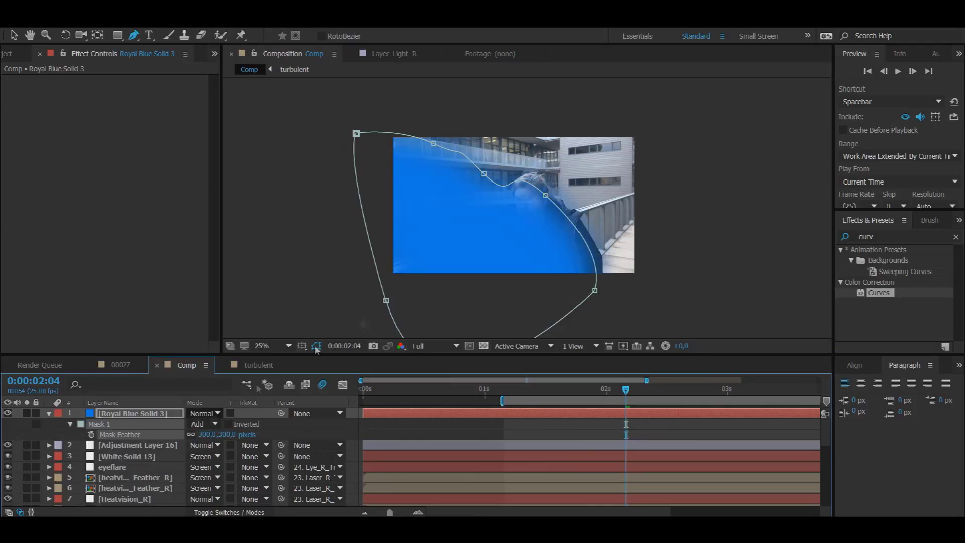
# Lower the masked blue solid's opacity to 5% and check the tint with the layer deselected
pyautogui.press('.')
pyautogui.click(171, 415)
pyautogui.press('t')
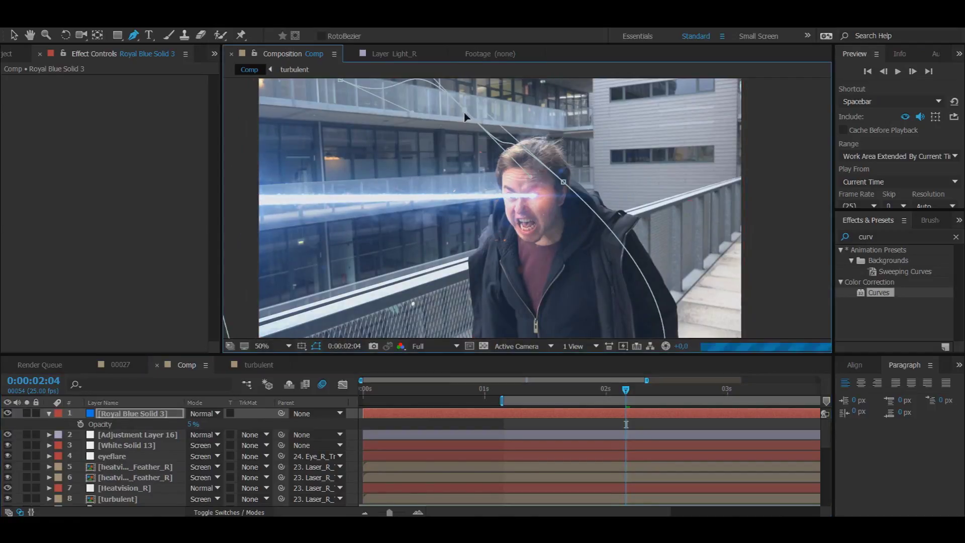
pyautogui.press(',')
pyautogui.click(293, 267)
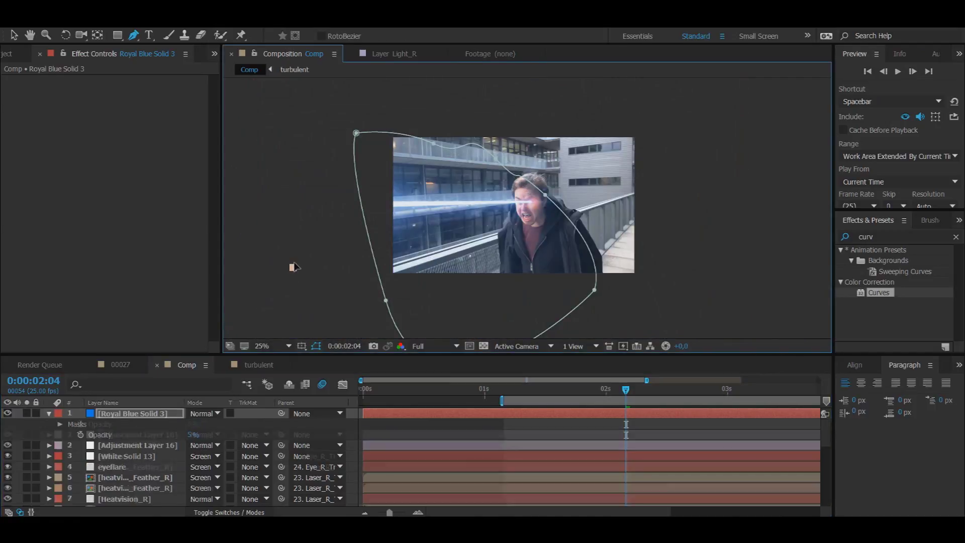
pyautogui.hotkey('ctrl', 'z')
pyautogui.press('v')
pyautogui.press('.')
pyautogui.scroll(-2, 266, 237)
pyautogui.click(266, 241)
pyautogui.scroll(2, 266, 244)
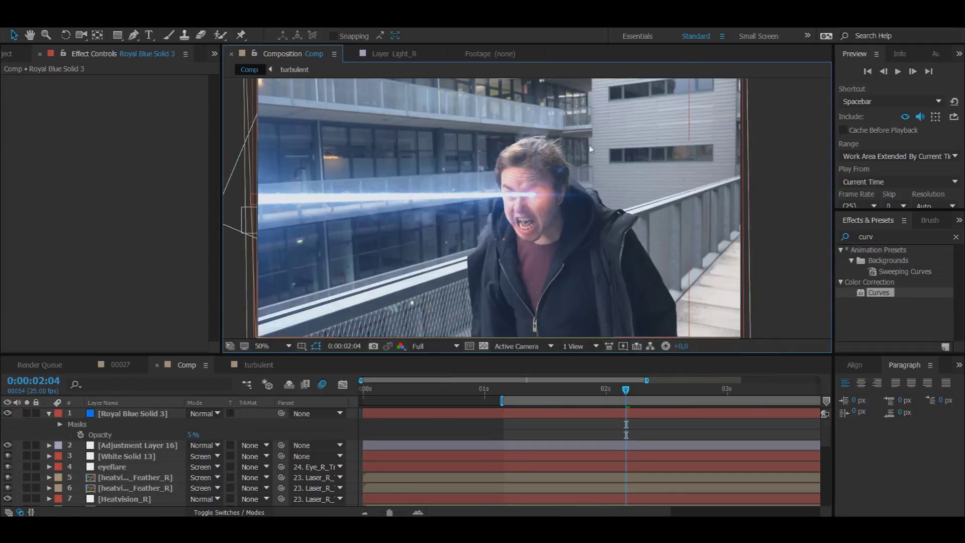
pyautogui.click(49, 413)
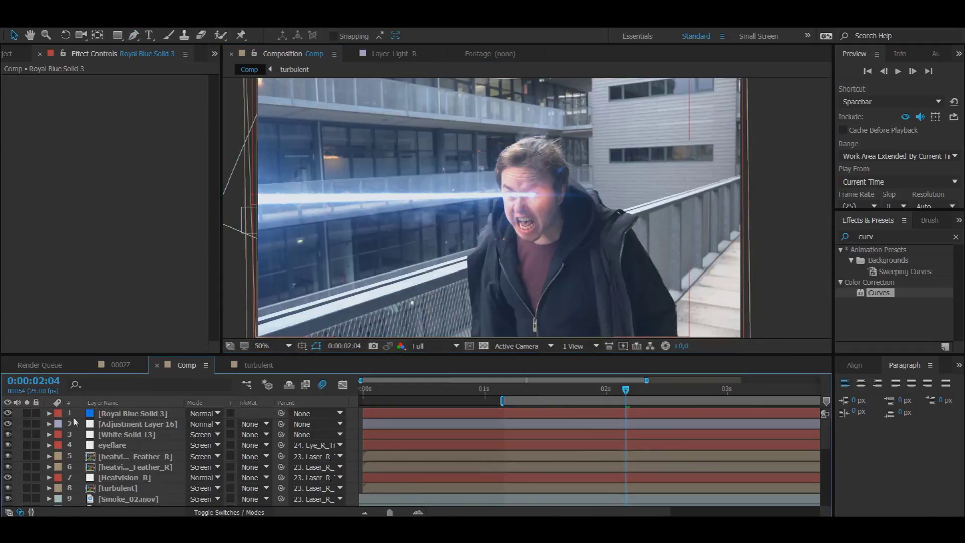
# Find the bokeh image 64000-1-1427056984.jpg among the project files and place it as the top layer of the composition
pyautogui.click(15, 54)
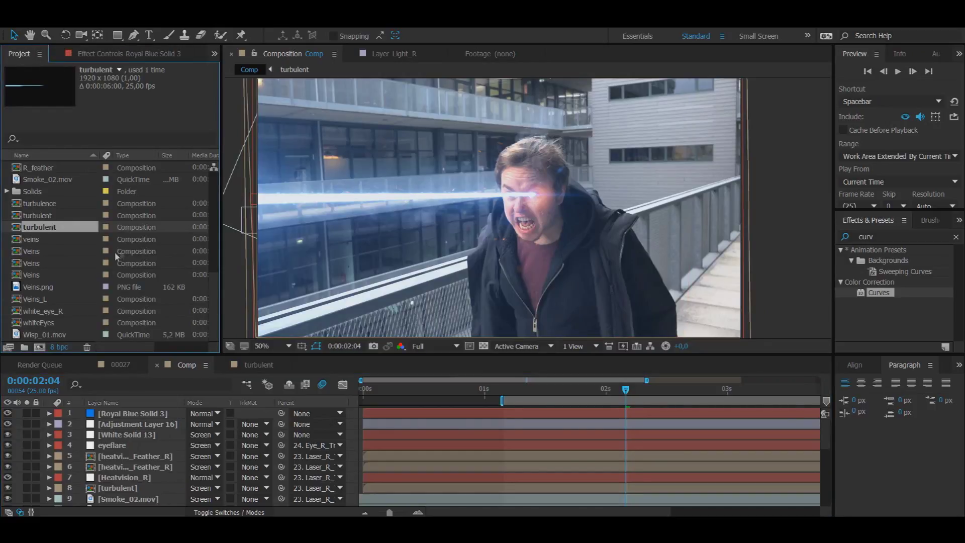
pyautogui.scroll(5, 56, 191)
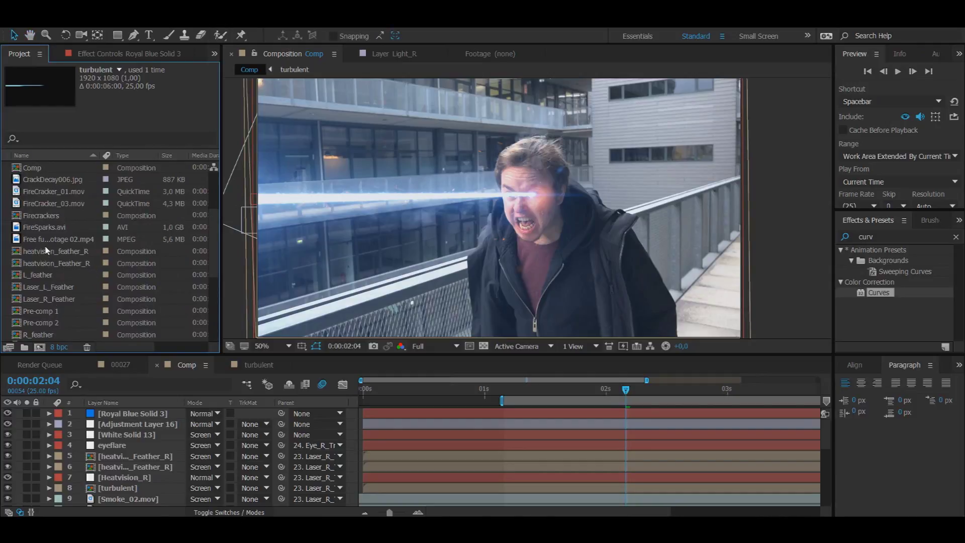
pyautogui.click(47, 240)
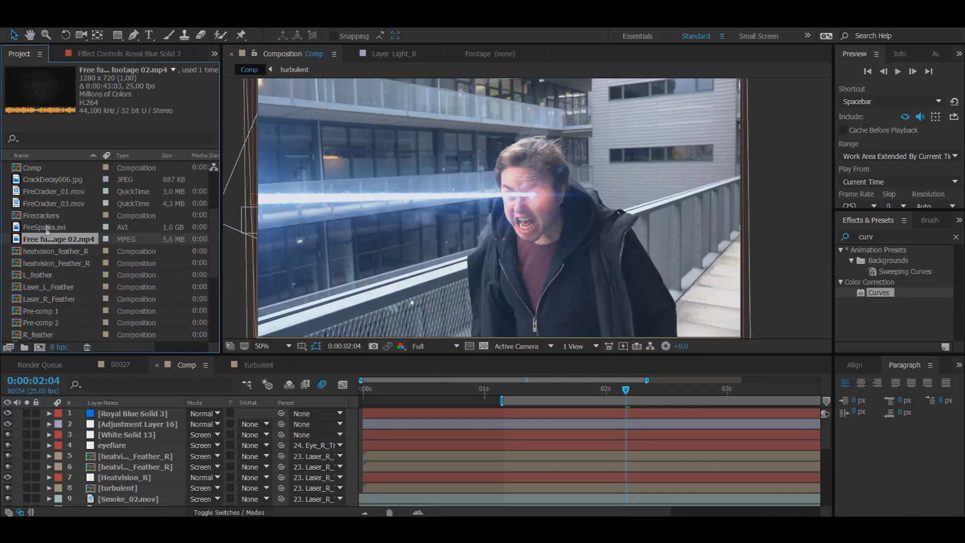
pyautogui.scroll(-5, 56, 285)
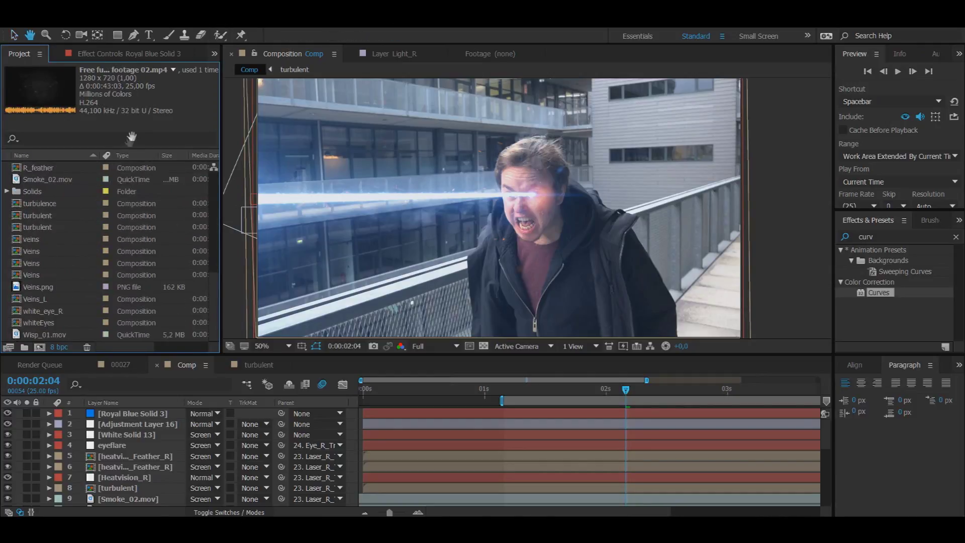
pyautogui.scroll(10, 55, 281)
pyautogui.click(40, 227)
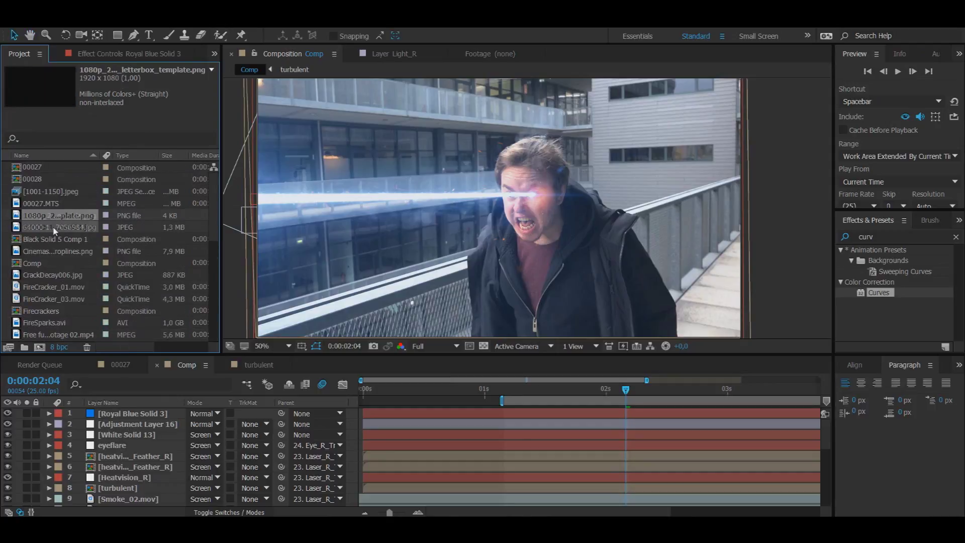
pyautogui.moveTo(39, 227); pyautogui.dragTo(103, 413)
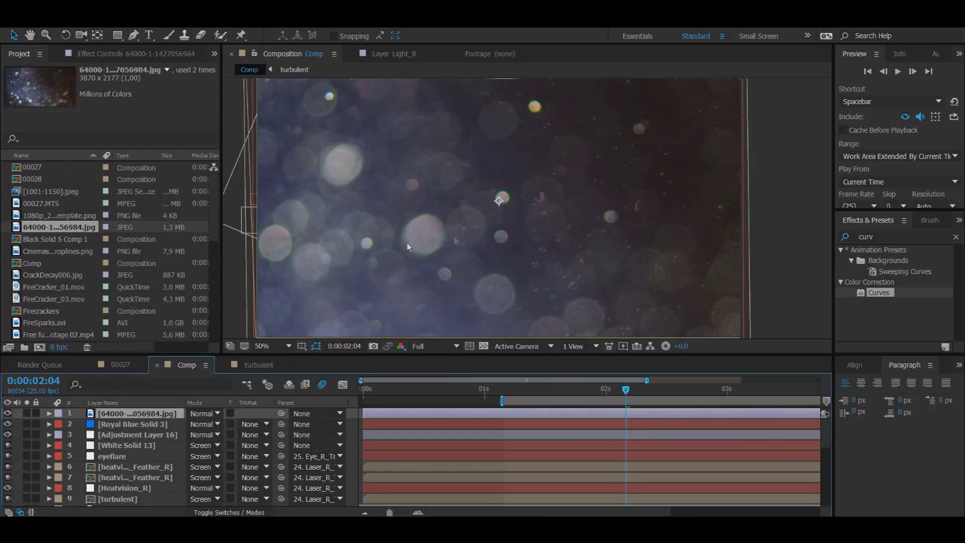
# Scale down the bokeh image and position it so it still covers the entire frame
pyautogui.press(',')
pyautogui.press(',')
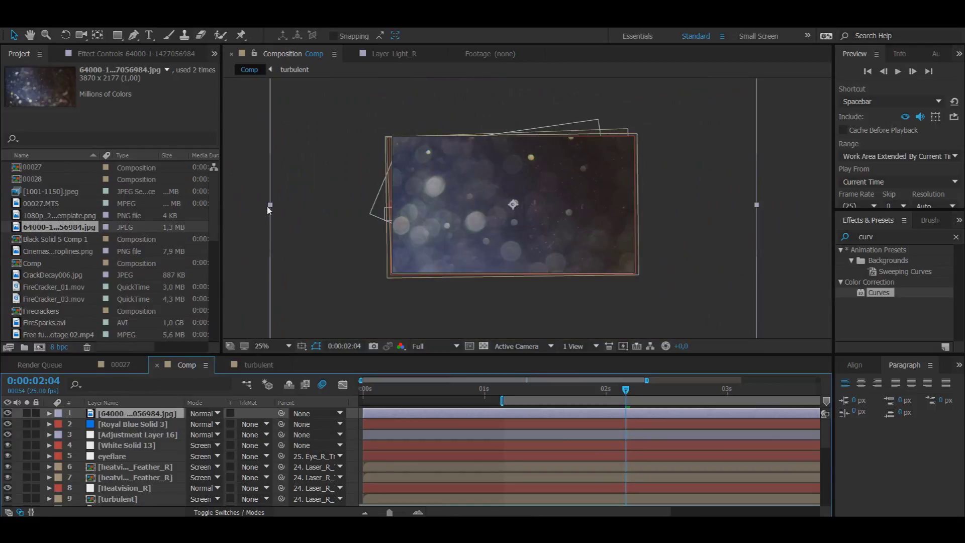
pyautogui.moveTo(282, 206); pyautogui.dragTo(307, 204)
pyautogui.moveTo(459, 220); pyautogui.dragTo(467, 210)
# Draw a closed curved mask on the bokeh layer around the beam side and lower part of the frame, extending beyond the frame edges
pyautogui.press('g')
pyautogui.click(375, 130)
pyautogui.click(427, 148)
pyautogui.click(463, 195)
pyautogui.click(517, 237)
pyautogui.click(572, 287)
pyautogui.click(355, 293)
pyautogui.click(374, 130)
pyautogui.moveTo(573, 287); pyautogui.dragTo(511, 295)
# Feather the bokeh layer's mask, trying 200 pixels before settling on 300 pixels
pyautogui.press('f')
pyautogui.click(203, 435)
pyautogui.write('22')
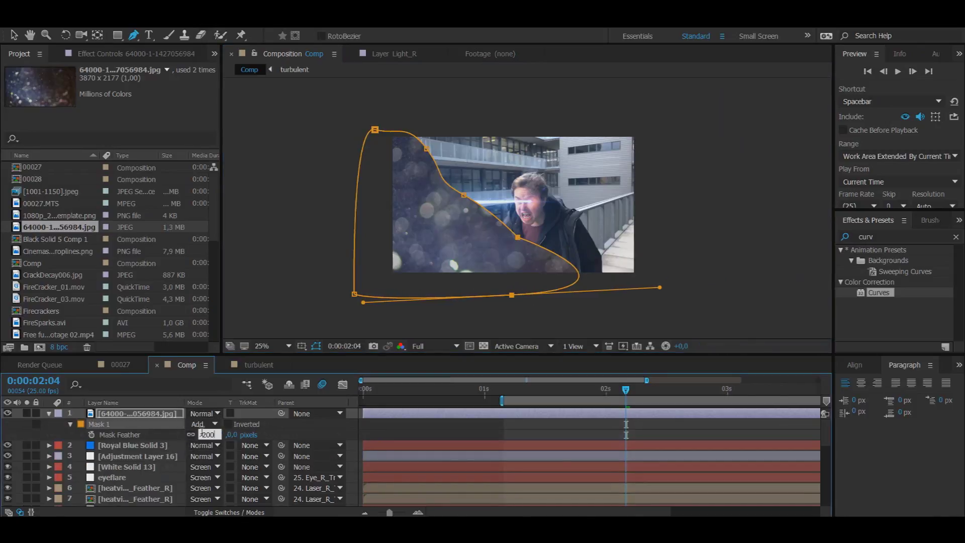
pyautogui.press('Return')
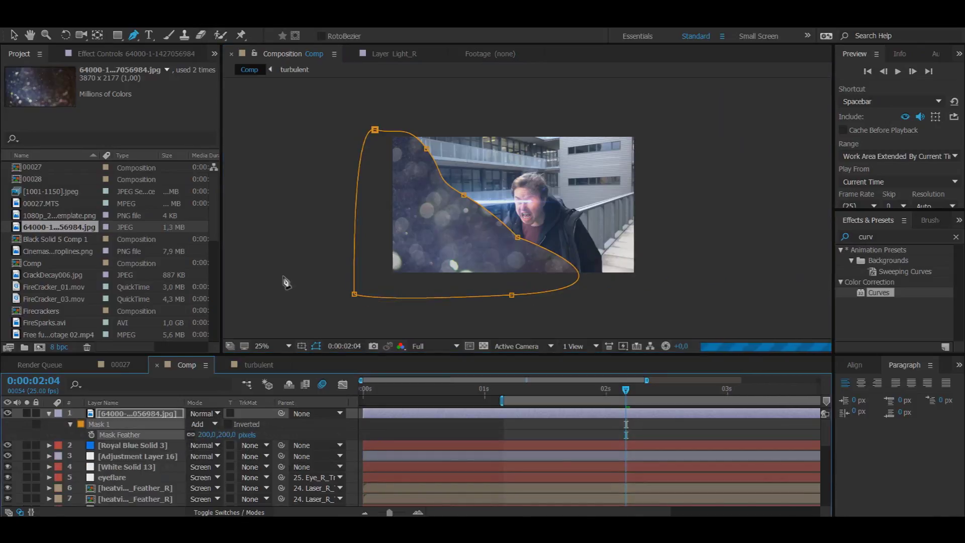
pyautogui.press('.')
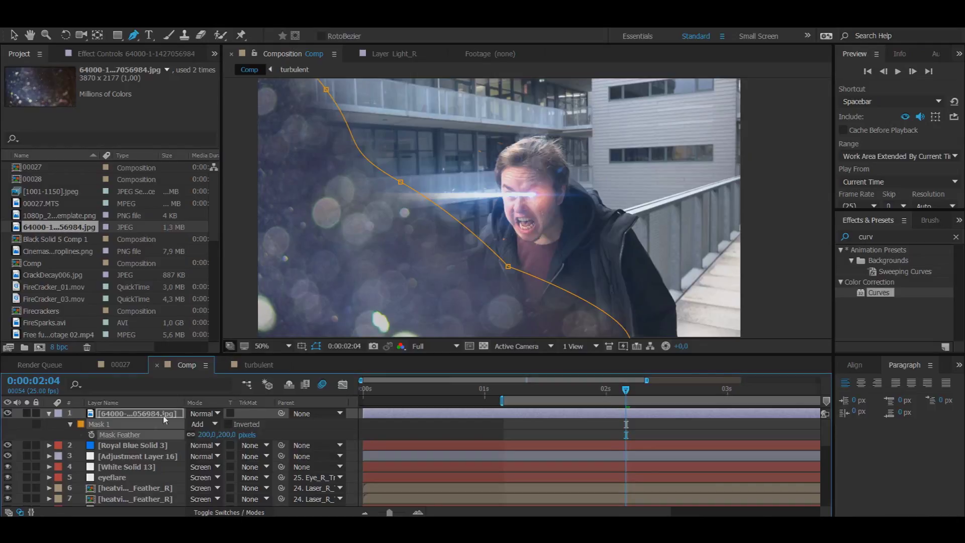
pyautogui.write('300')
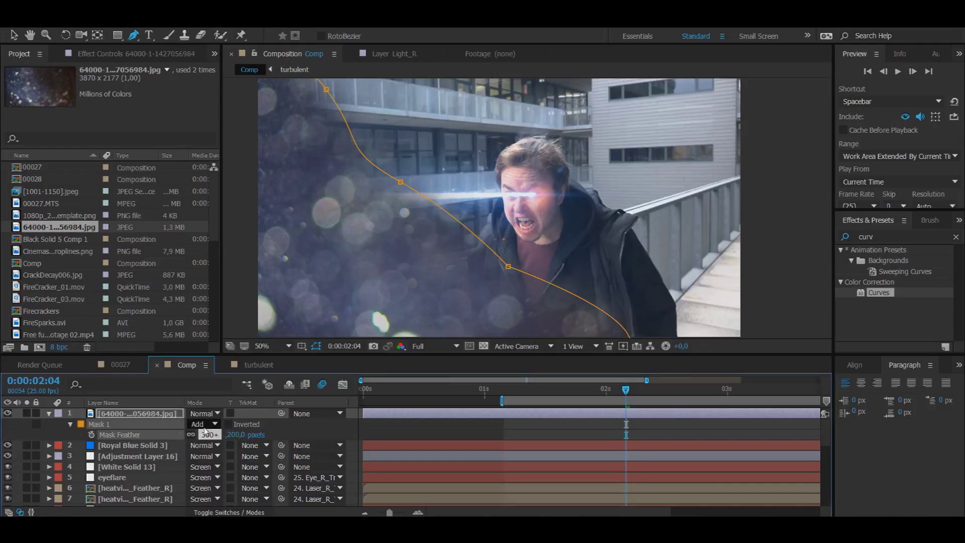
pyautogui.press('Return')
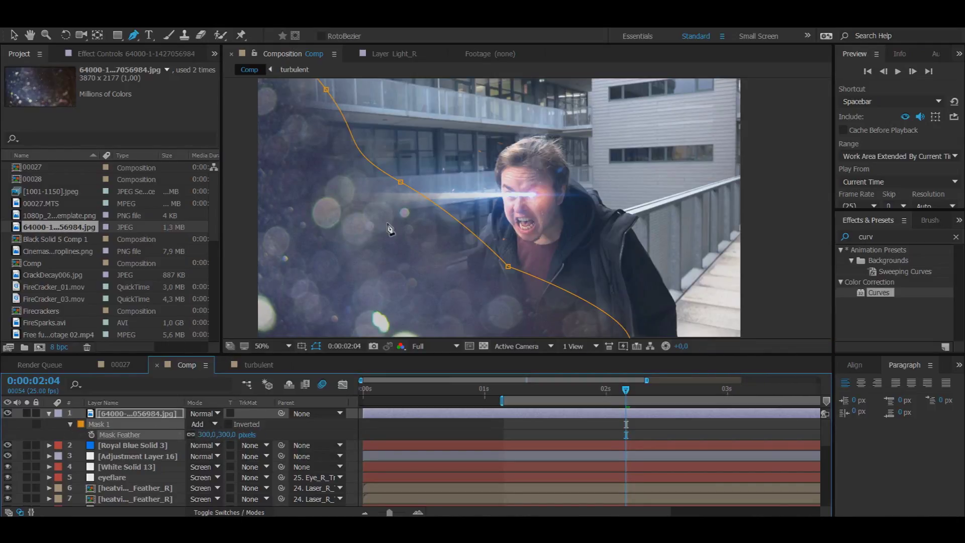
# Change the bokeh layer's blending mode to Screen and check the overlay on the shot
pyautogui.press(',')
pyautogui.click(127, 414)
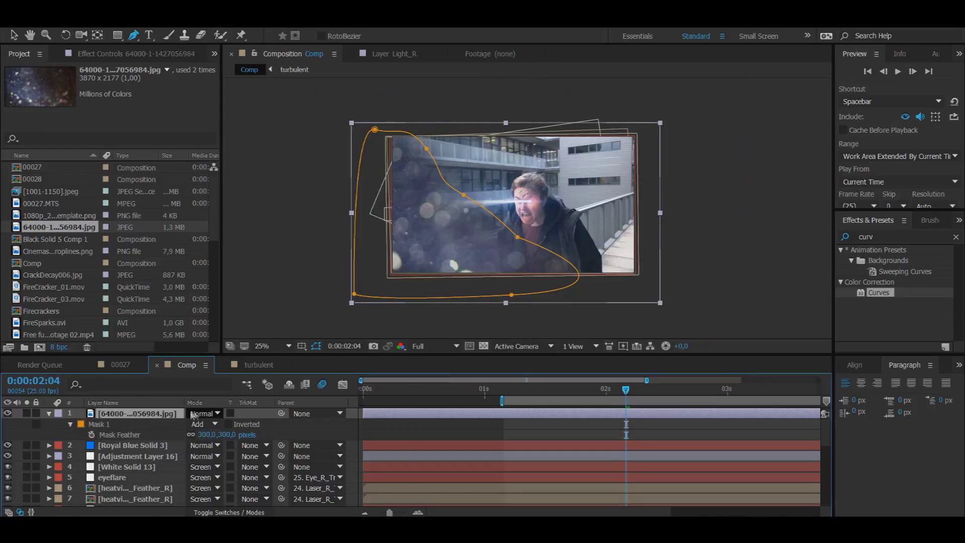
pyautogui.click(204, 413)
pyautogui.click(252, 209)
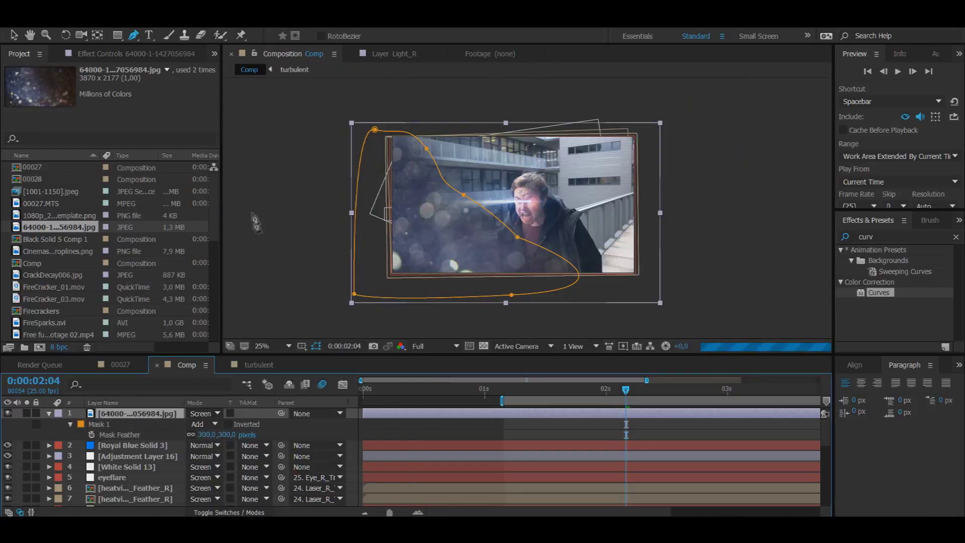
pyautogui.press('.')
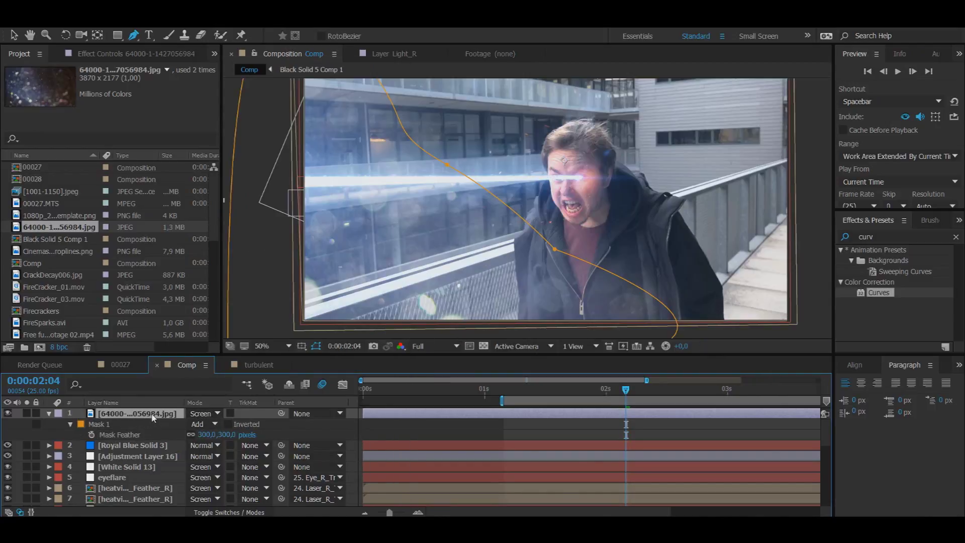
# Lower the bokeh layer's opacity, trying 50% before settling on 60%
pyautogui.press('t')
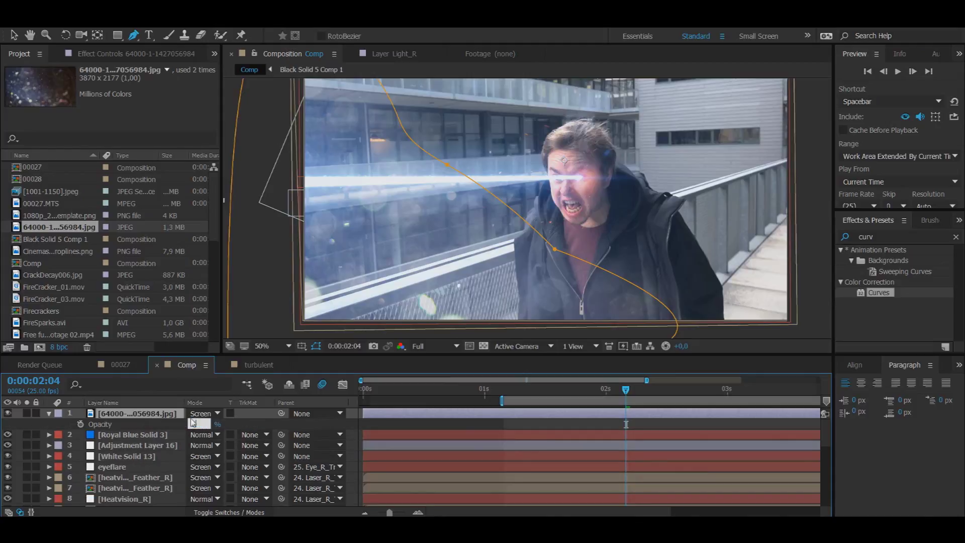
pyautogui.write('50')
pyautogui.press('Return')
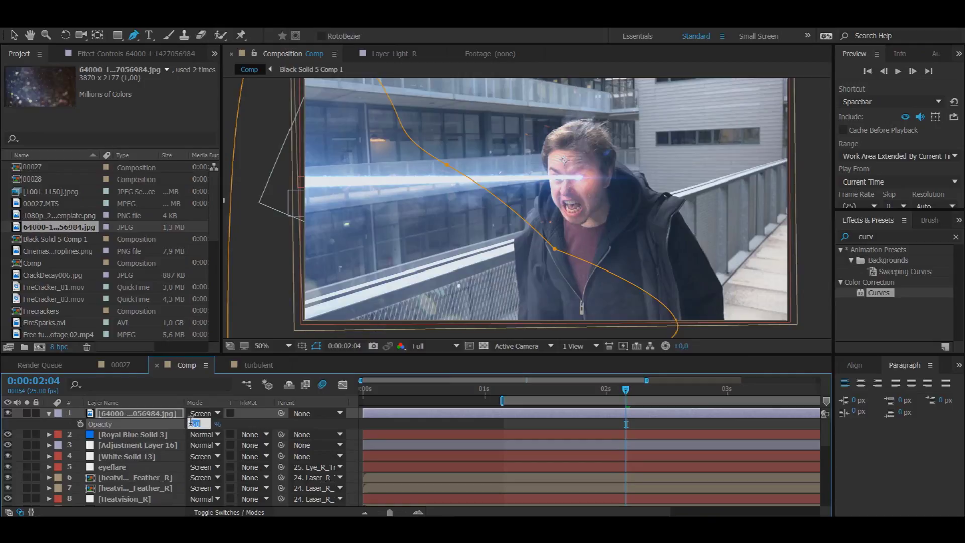
pyautogui.moveTo(192, 424); pyautogui.dragTo(197, 423)
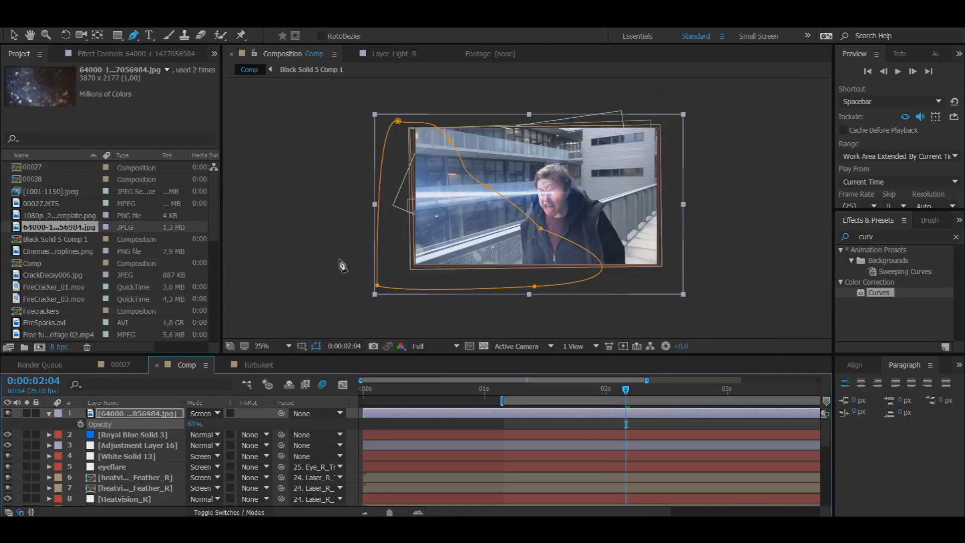
# Apply Curves to the bokeh layer, shape an RGB S-curve with brighter highlights and darker shadows, and compare with the effect off
pyautogui.click(178, 413)
pyautogui.press('v')
pyautogui.doubleClick(871, 295)
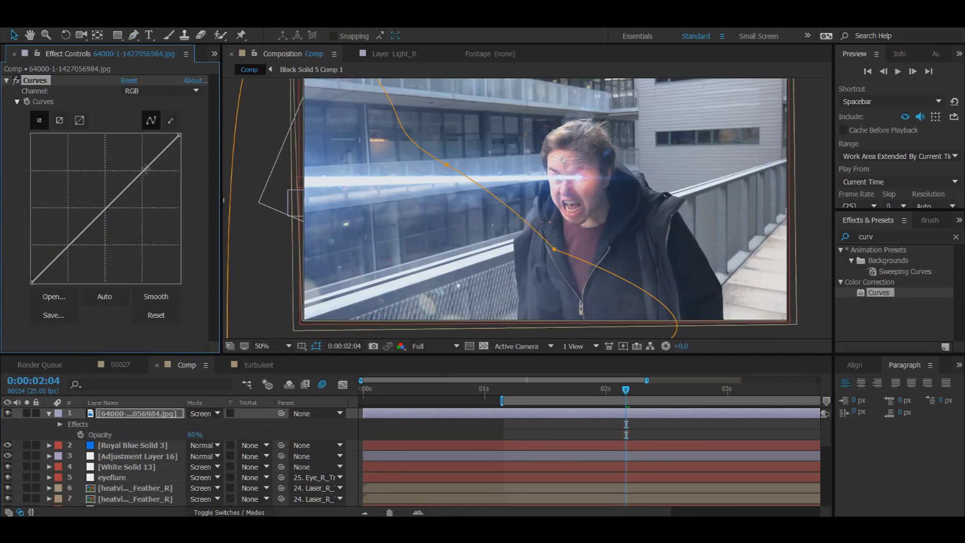
pyautogui.moveTo(142, 173); pyautogui.dragTo(140, 166)
pyautogui.moveTo(100, 225)
pyautogui.mouseDown()
pyautogui.moveTo(100, 248)
pyautogui.moveTo(94, 241)
pyautogui.mouseUp()
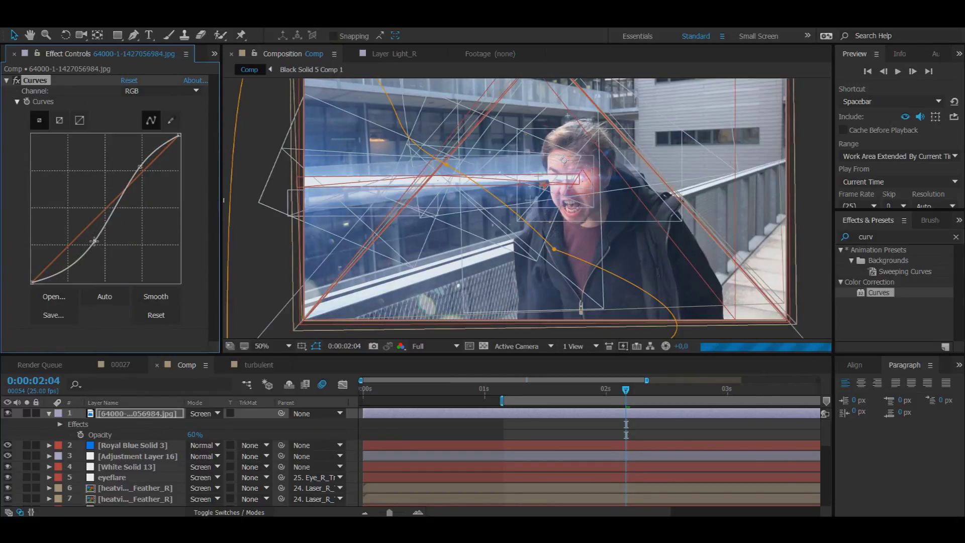
pyautogui.click(16, 80)
pyautogui.click(16, 80)
# Examine how the bokeh overlay blends with the shot at different magnifications, with its layer deselected and selected
pyautogui.scroll(-2, 310, 178)
pyautogui.click(274, 157)
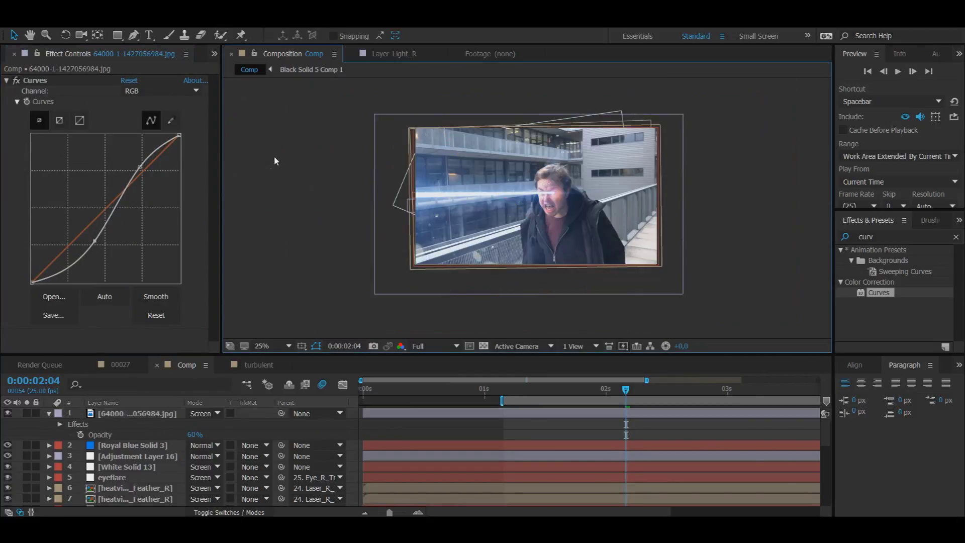
pyautogui.scroll(2, 273, 157)
pyautogui.press('space')
pyautogui.moveTo(274, 171); pyautogui.dragTo(280, 181)
pyautogui.click(137, 413)
pyautogui.click(455, 168)
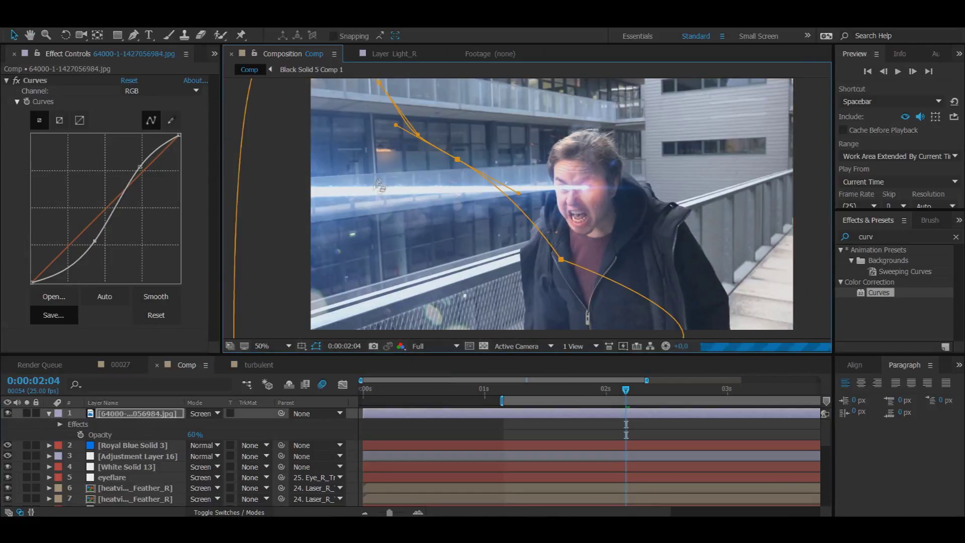
pyautogui.scroll(-1, 308, 155)
pyautogui.scroll(2, 308, 154)
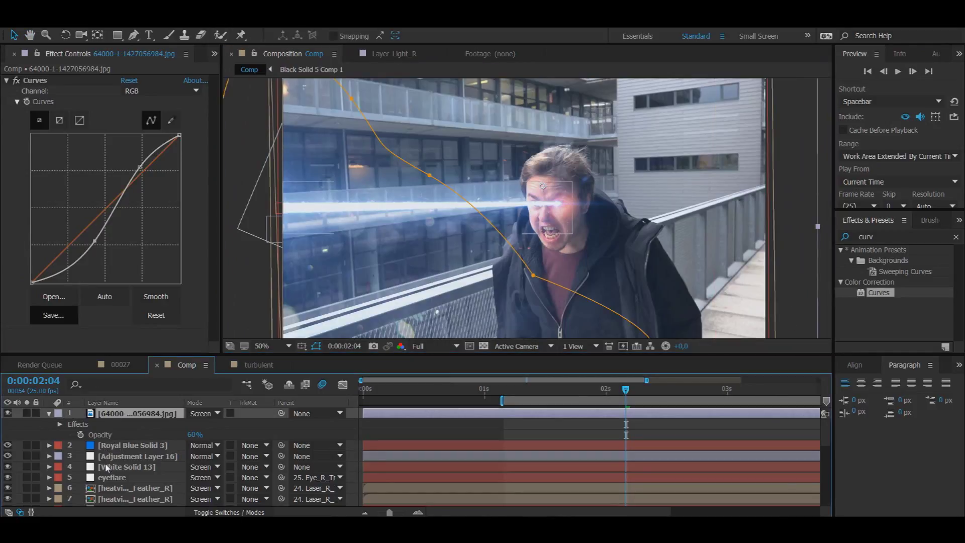
# Review the upper layers one by one and scrub between 0:00:02:00 and 0:00:02:04 to check how they follow the footage
pyautogui.click(115, 458)
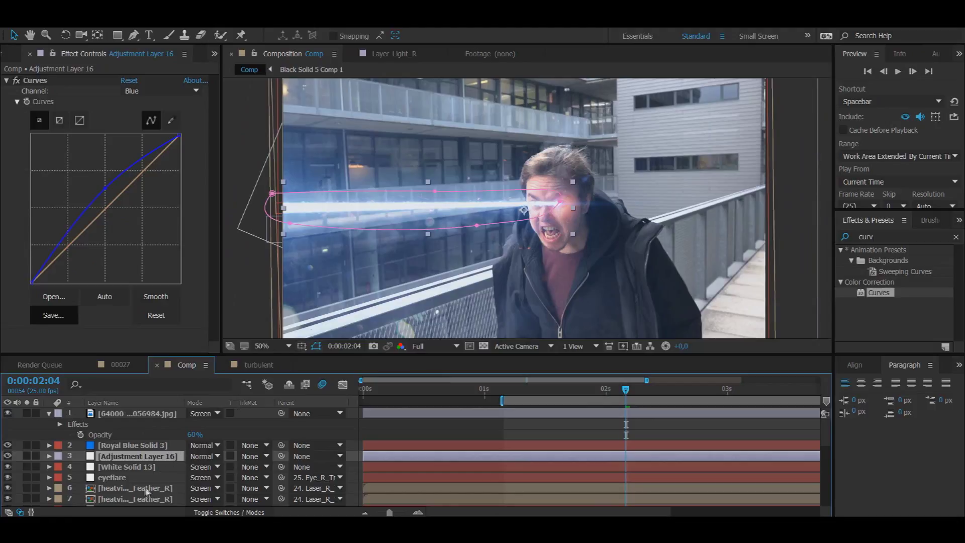
pyautogui.click(132, 467)
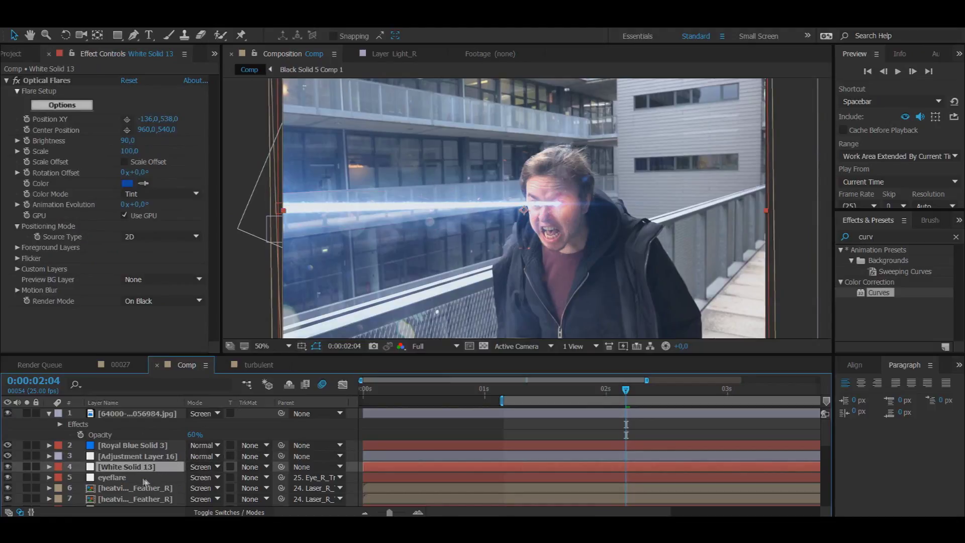
pyautogui.click(141, 477)
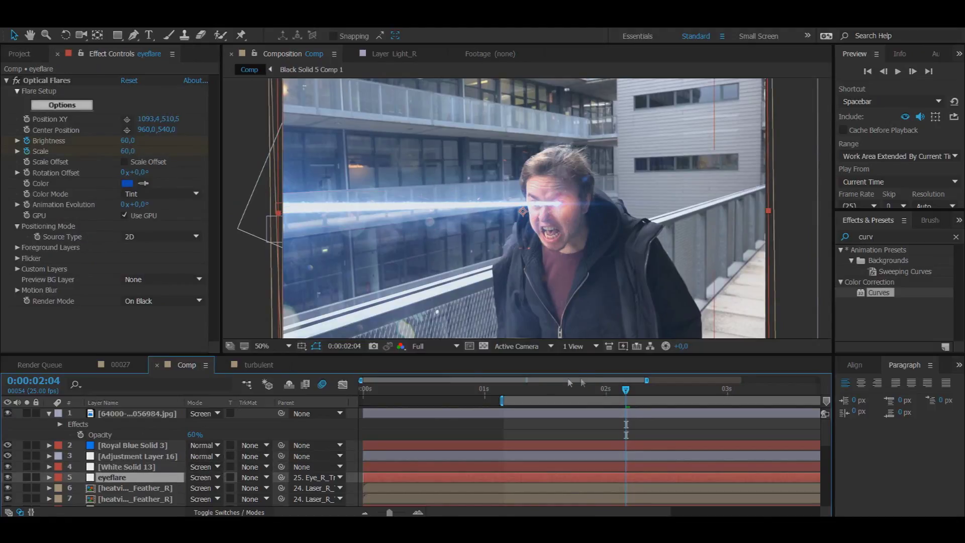
pyautogui.click(606, 390)
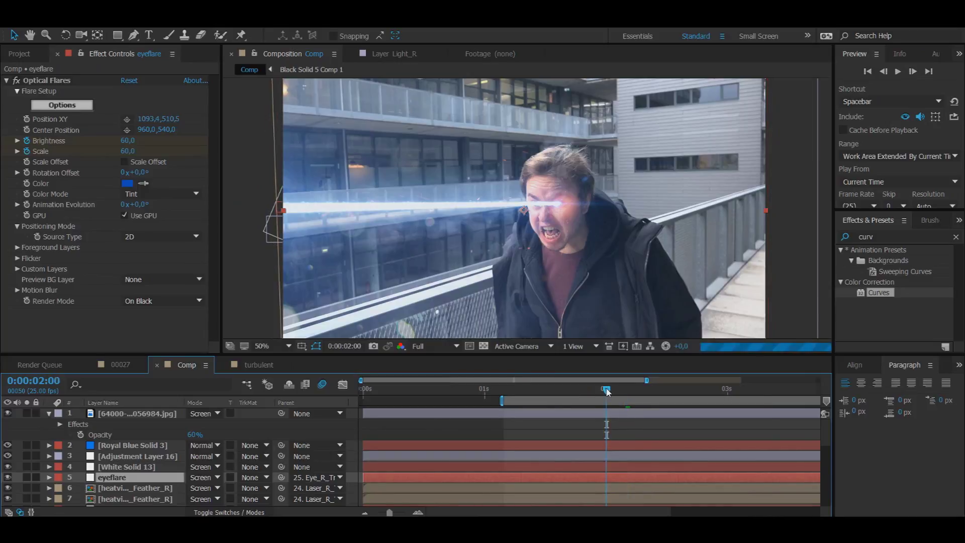
pyautogui.moveTo(607, 390); pyautogui.dragTo(624, 389)
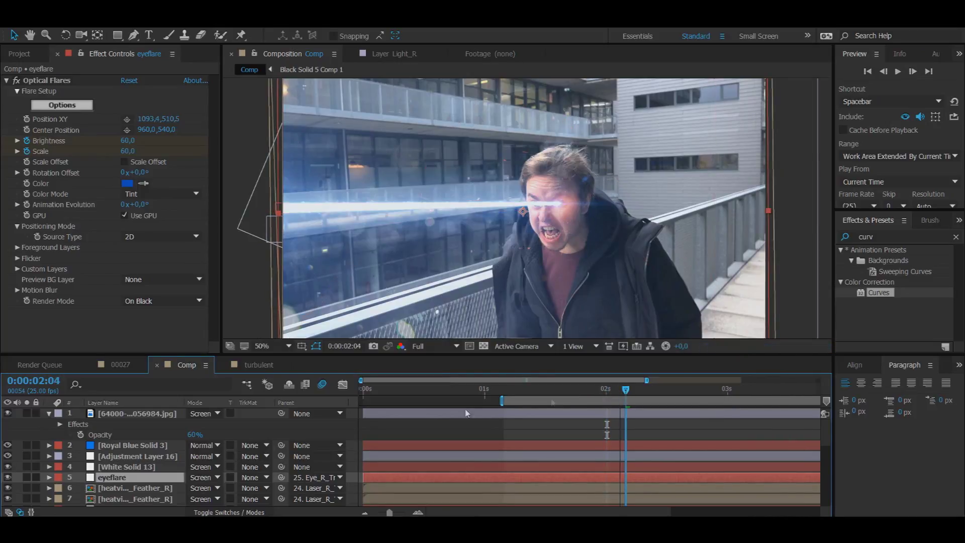
pyautogui.click(149, 446)
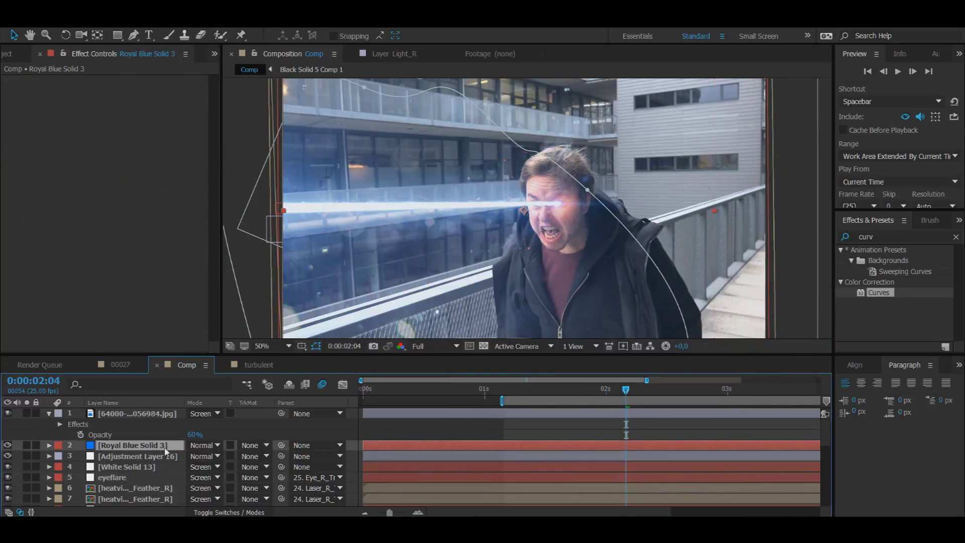
pyautogui.click(151, 415)
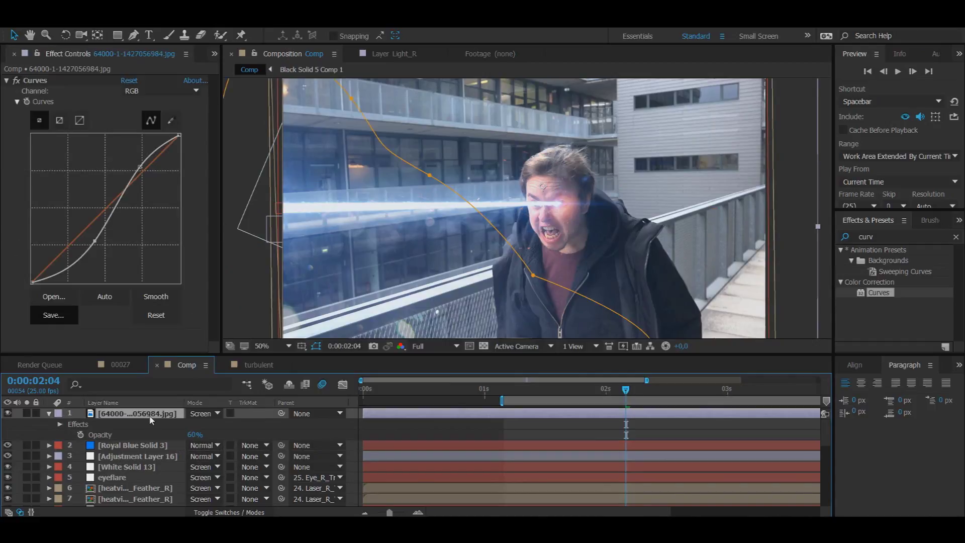
# Parent Adjustment Layer 16 and the White Solid 13 flare layer to Laser_R_Track
pyautogui.click(149, 456)
pyautogui.click(317, 456)
pyautogui.click(347, 432)
pyautogui.click(129, 466)
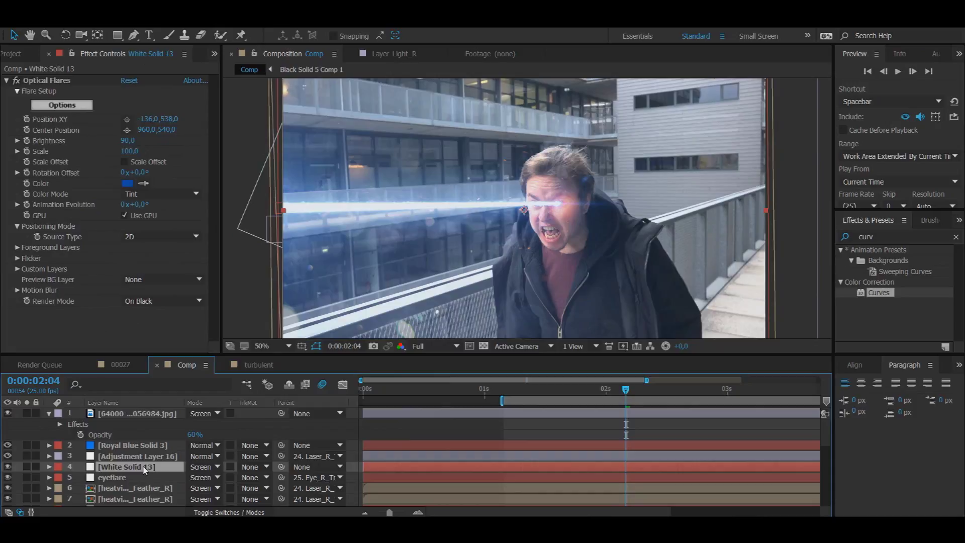
pyautogui.click(316, 467)
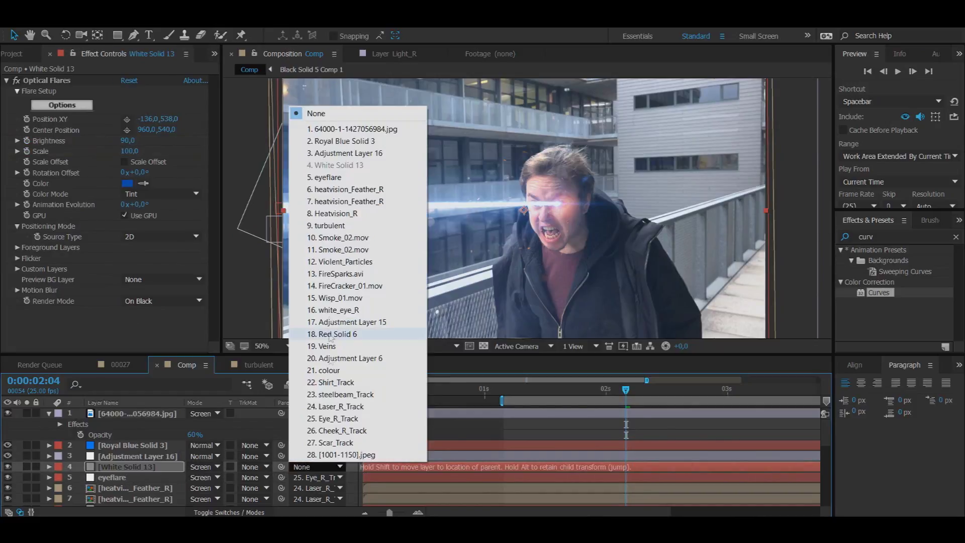
pyautogui.click(326, 417)
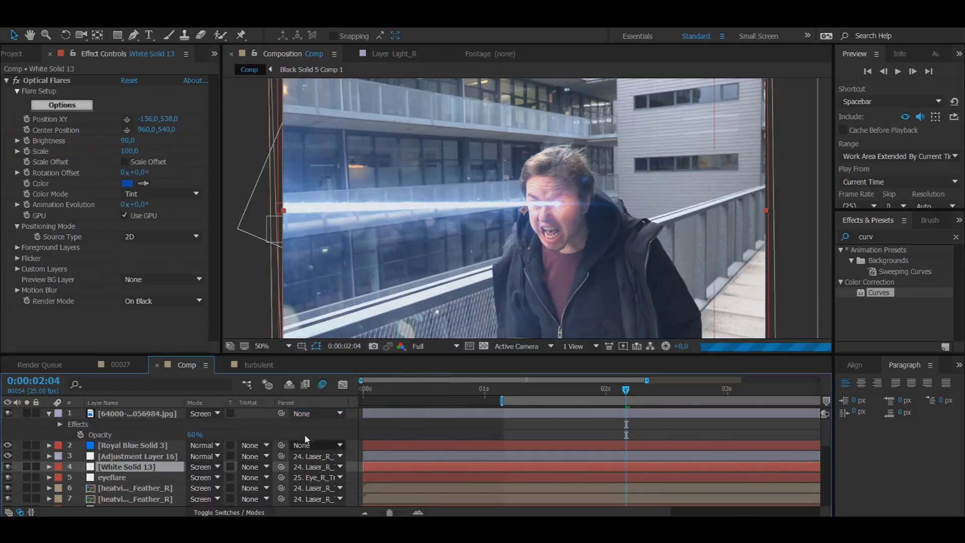
# At 0:00:02:00, add opacity keyframes to the bokeh's mask, Royal Blue Solid 3 and Adjustment Layer 16
pyautogui.click(146, 414)
pyautogui.click(49, 413)
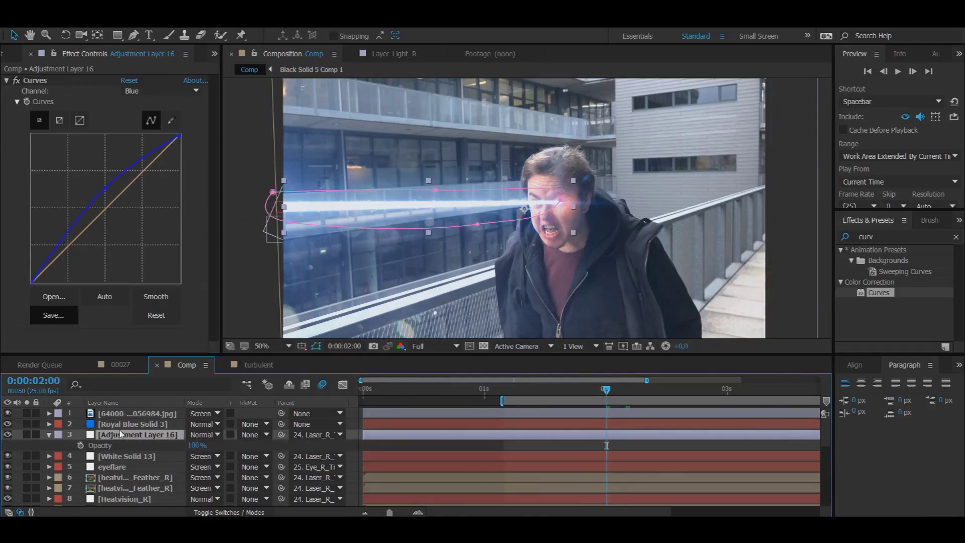
pyautogui.click(112, 424)
pyautogui.press('t')
pyautogui.click(106, 414)
pyautogui.press('t')
pyautogui.press('t')
pyautogui.moveTo(77, 416); pyautogui.dragTo(91, 479)
pyautogui.click(80, 456)
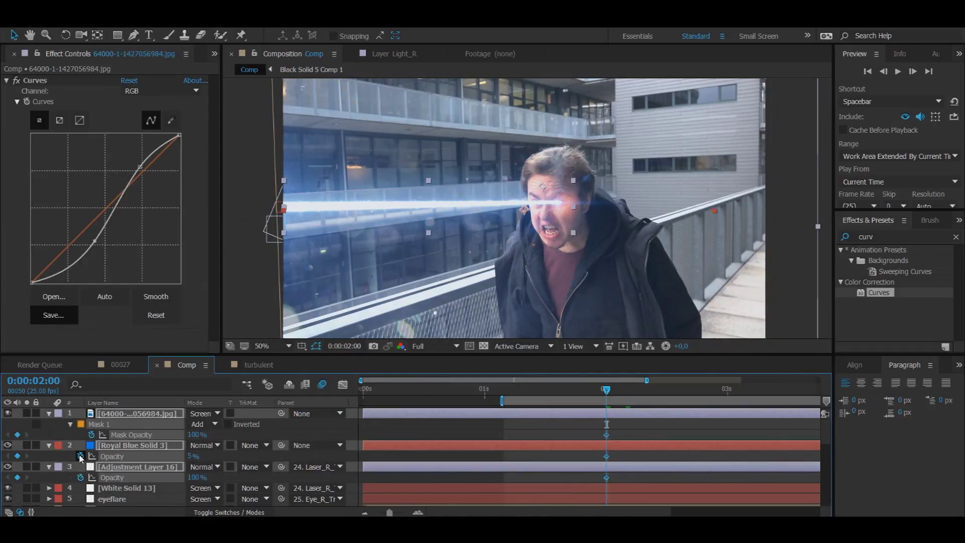
# At 0:00:01:21, set the bokeh's mask opacity and the opacities of Royal Blue Solid 3 and Adjustment Layer 16 to 0%
pyautogui.moveTo(606, 390); pyautogui.dragTo(591, 390)
pyautogui.click(882, 71)
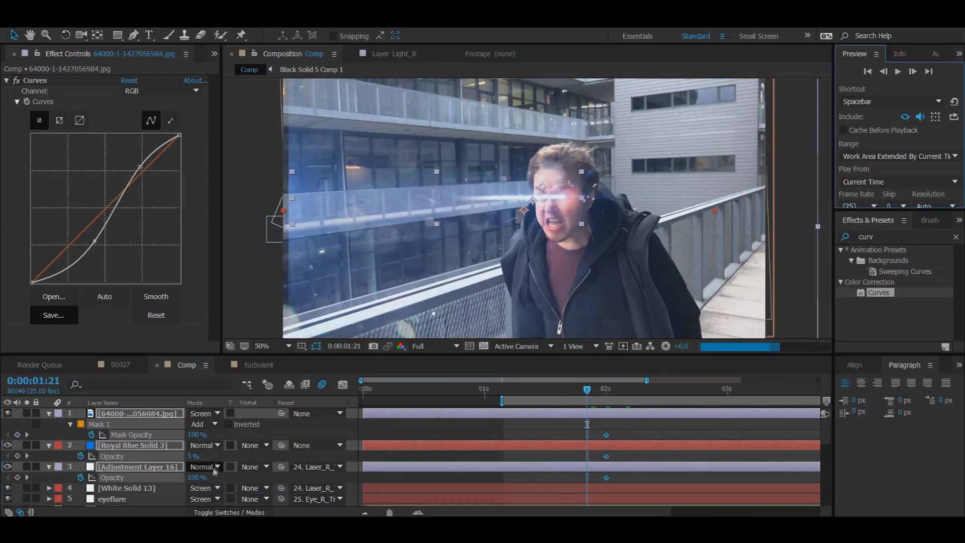
pyautogui.click(197, 435)
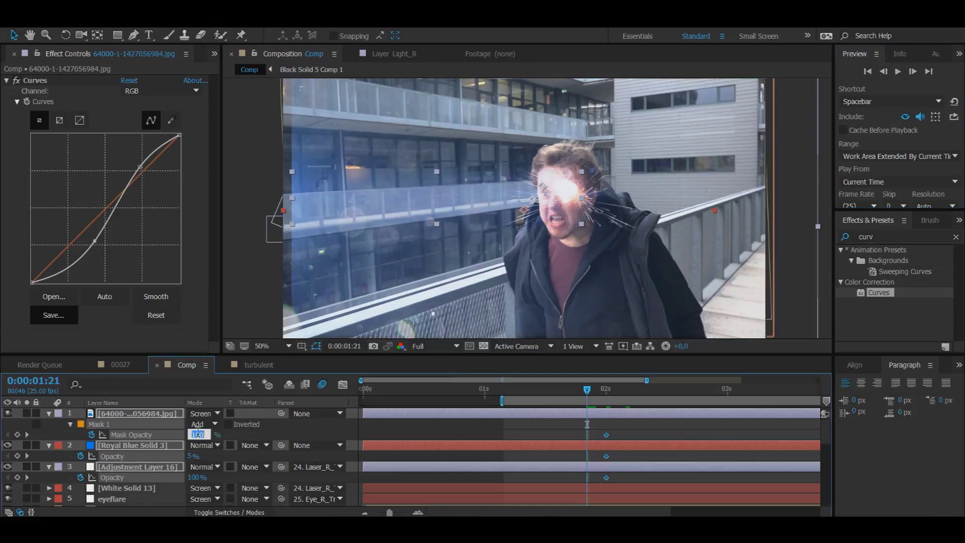
pyautogui.write('0')
pyautogui.press('Return')
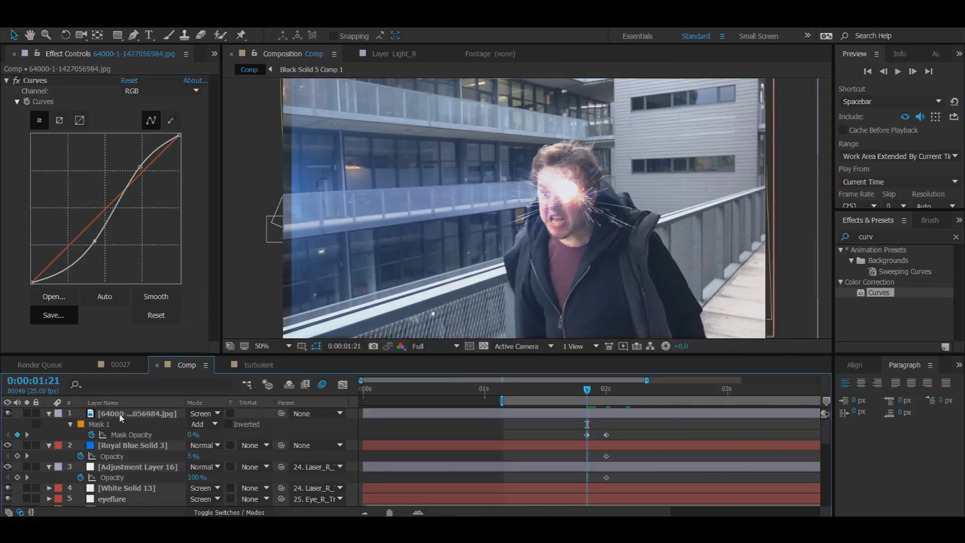
pyautogui.click(191, 455)
pyautogui.write('0')
pyautogui.press('Tab')
pyautogui.write('0')
pyautogui.press('Return')
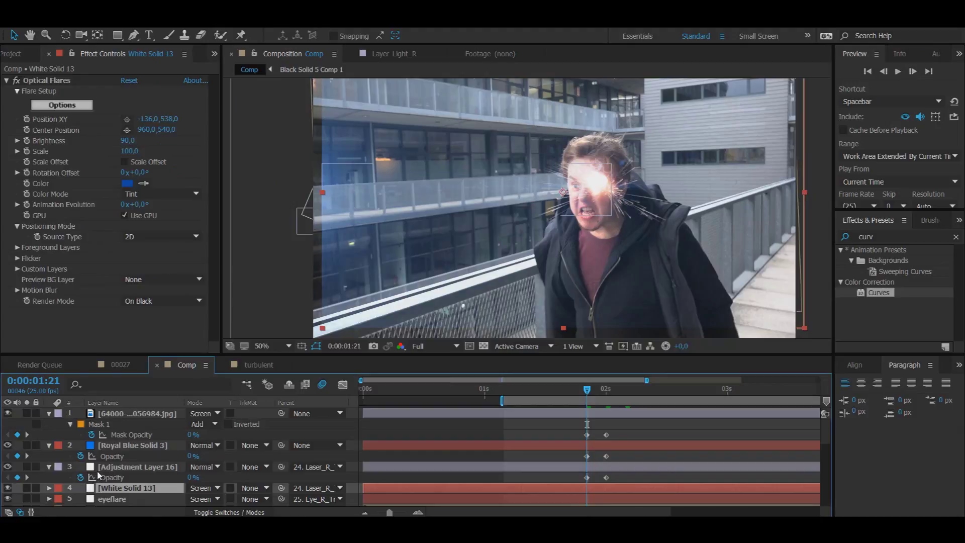
# Keyframe White Solid 13's opacity at 0% on 0:00:01:21 and 100% on 0:00:02:00, and collapse the top four layers
pyautogui.press('t')
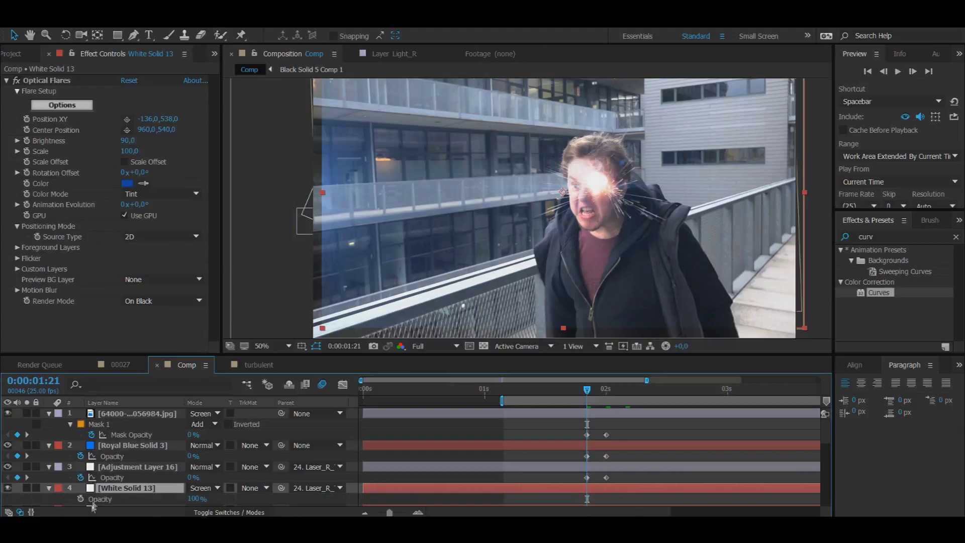
pyautogui.moveTo(195, 498); pyautogui.dragTo(49, 499)
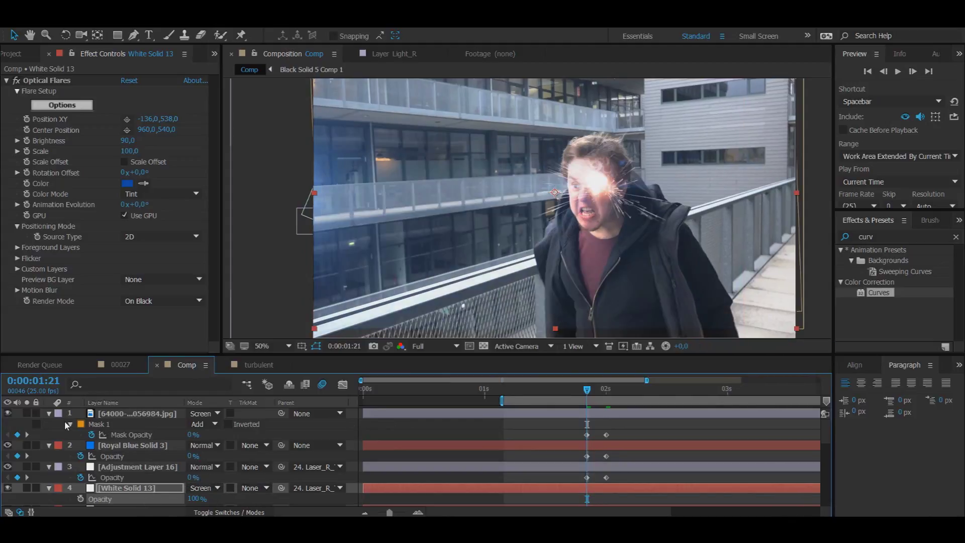
pyautogui.moveTo(194, 499); pyautogui.dragTo(100, 494)
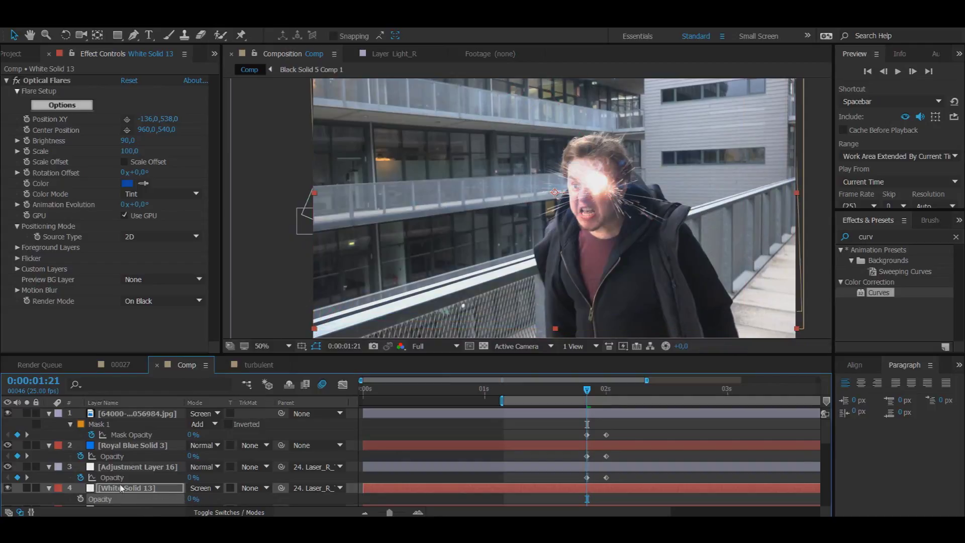
pyautogui.click(81, 499)
pyautogui.click(607, 391)
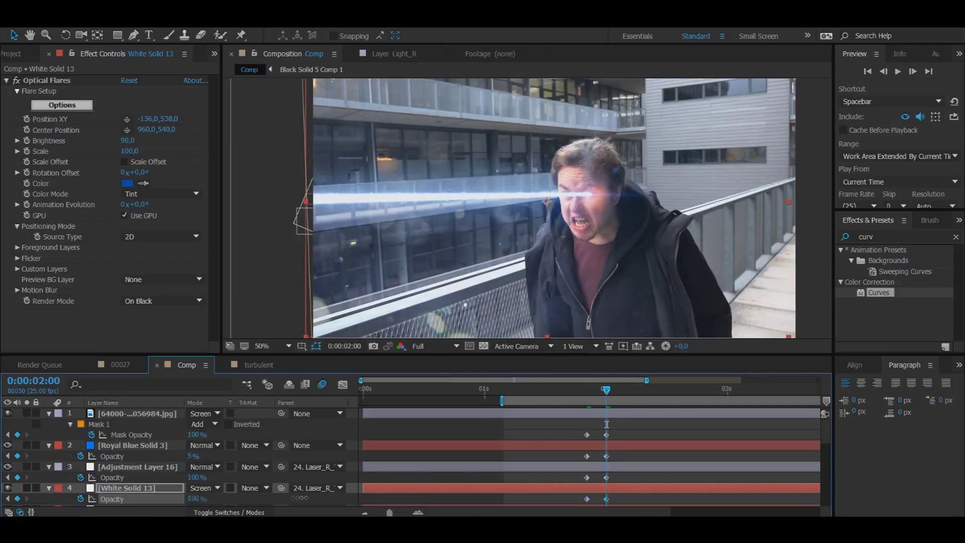
pyautogui.moveTo(196, 499); pyautogui.dragTo(302, 502)
pyautogui.click(48, 488)
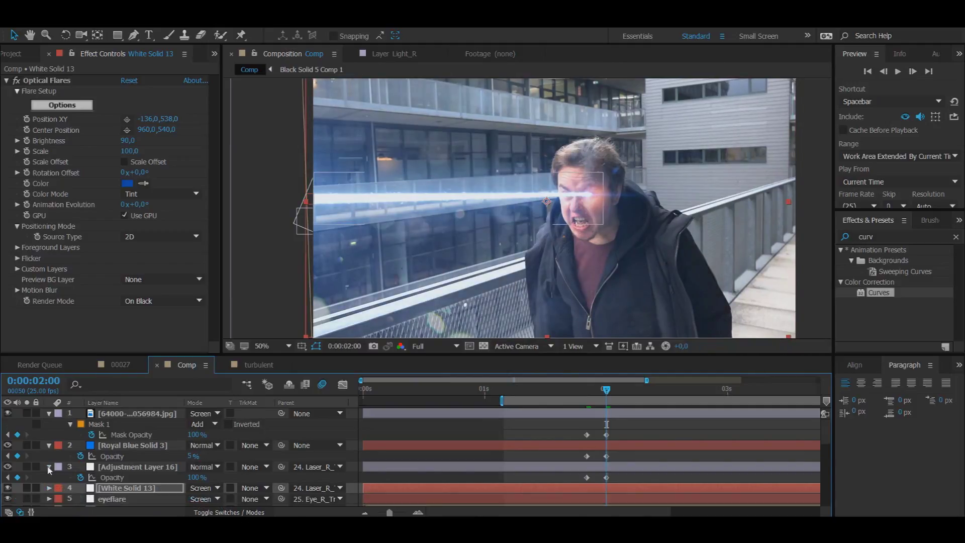
pyautogui.click(49, 467)
pyautogui.click(49, 445)
pyautogui.click(49, 414)
# Preview the laser and glow fade-in from 0:00:01:21
pyautogui.click(586, 392)
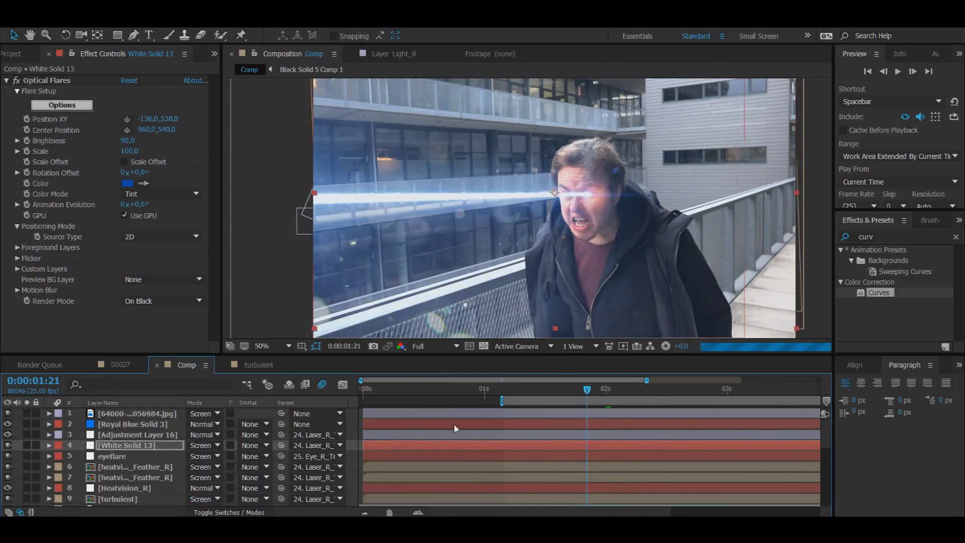
pyautogui.click(898, 71)
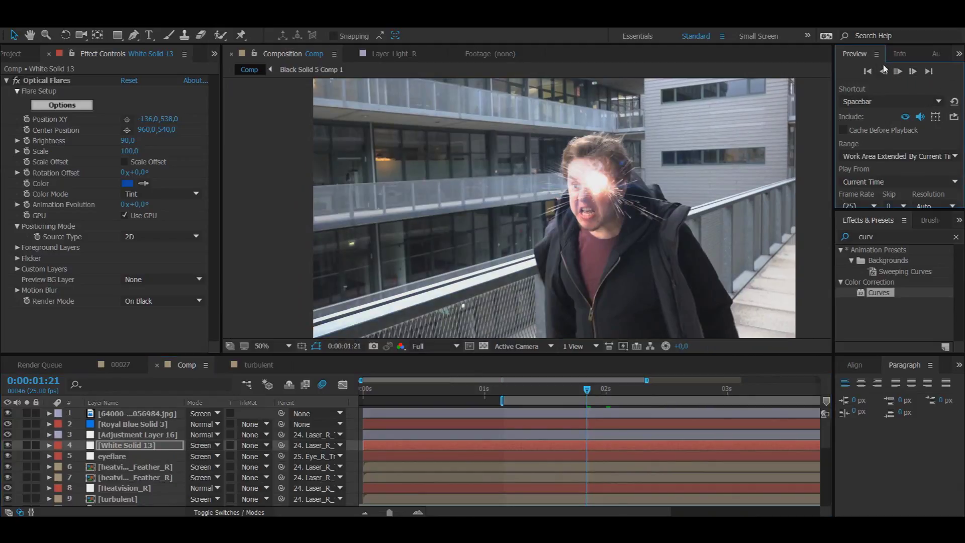
pyautogui.press('space')
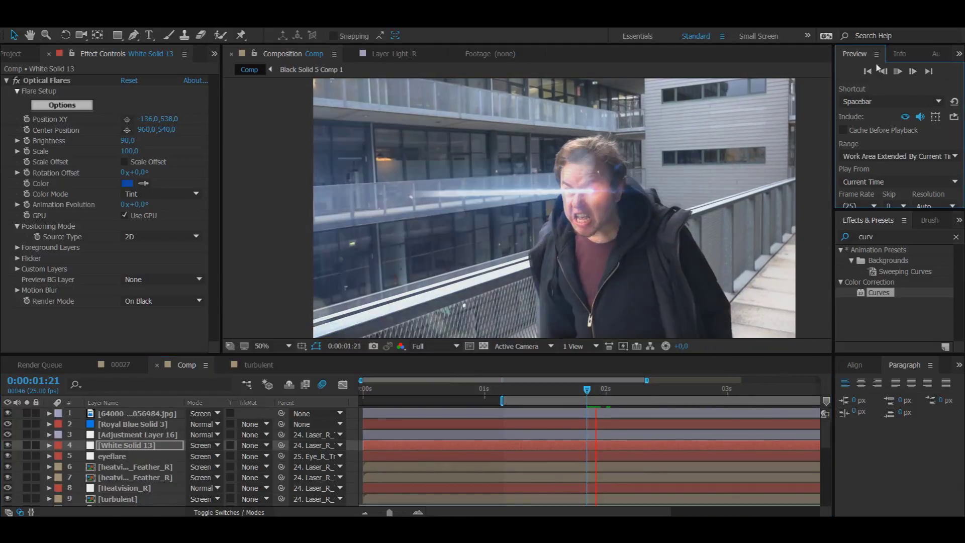
# At 0:00:01:23, try setting Adjustment Layer 16's opacity to 10%
pyautogui.click(596, 392)
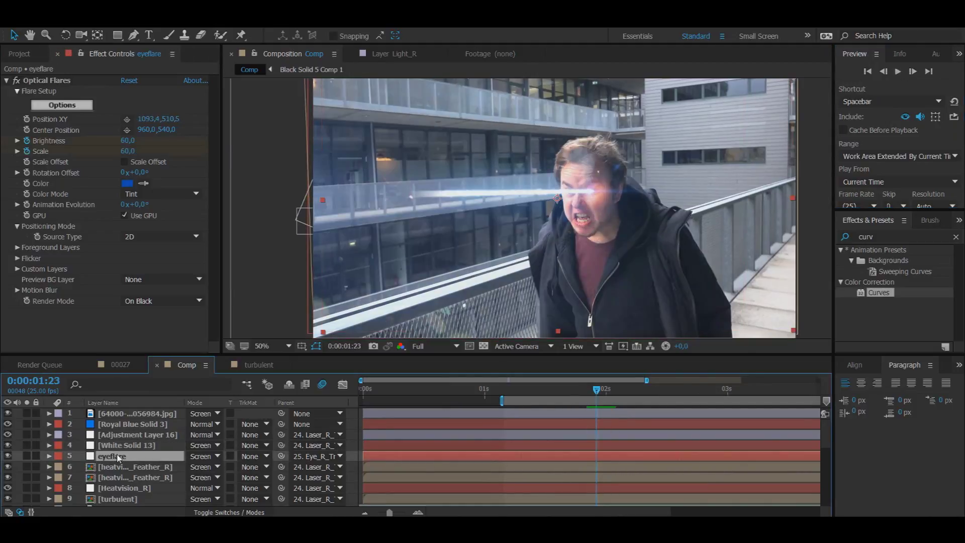
pyautogui.click(131, 435)
pyautogui.press('t')
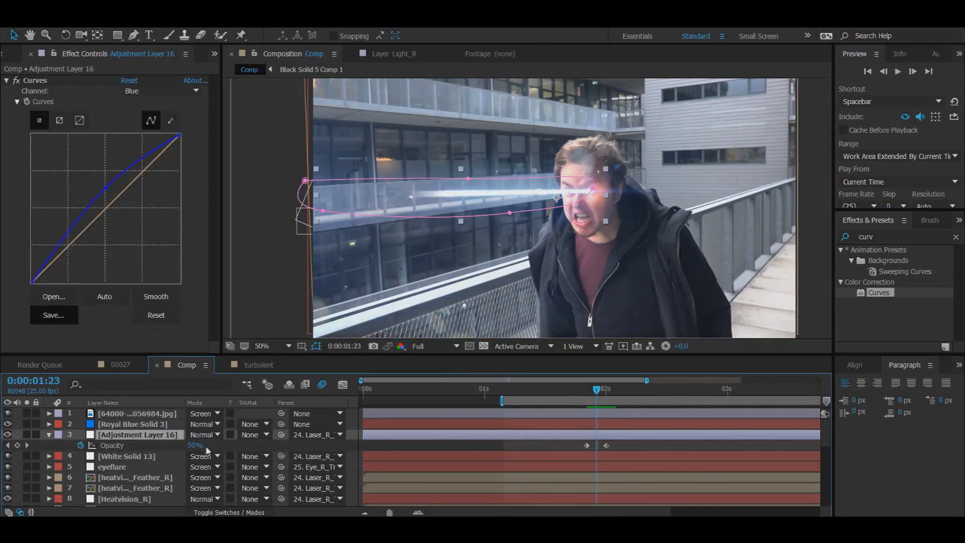
pyautogui.moveTo(194, 449); pyautogui.dragTo(121, 440)
pyautogui.hotkey('ctrl', 'z')
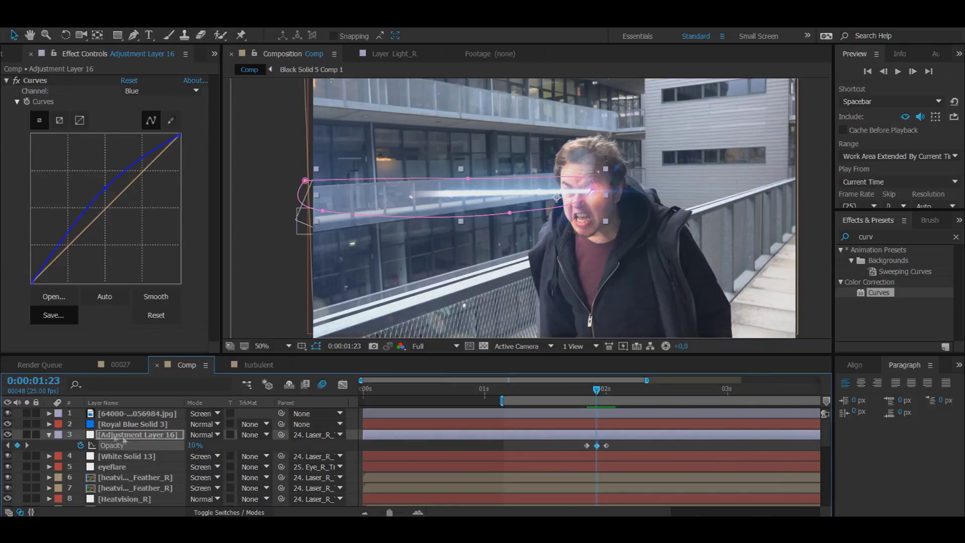
pyautogui.moveTo(598, 389); pyautogui.dragTo(606, 393)
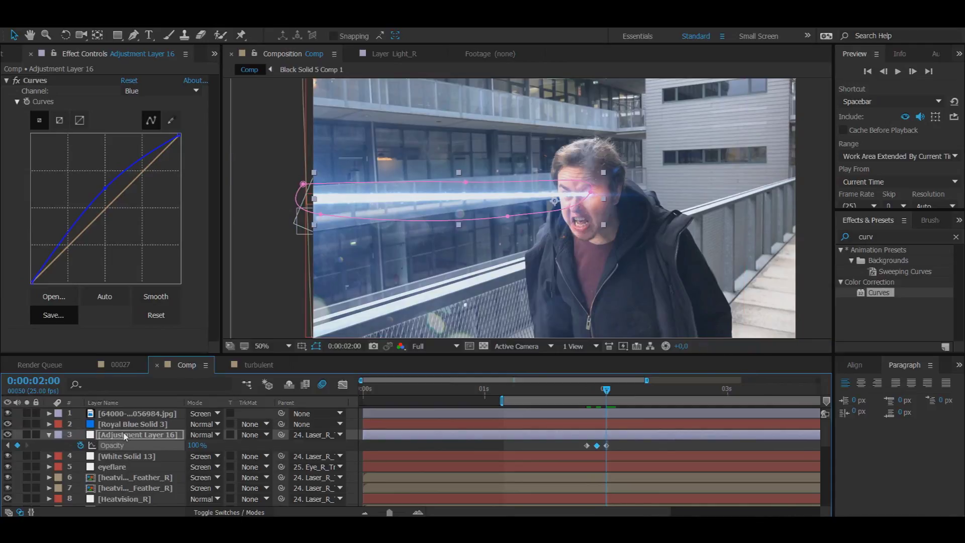
# At 0:00:01:23, set White Solid 13's opacity to 10% and delete Adjustment Layer 16's opacity keyframe
pyautogui.click(127, 456)
pyautogui.press('t')
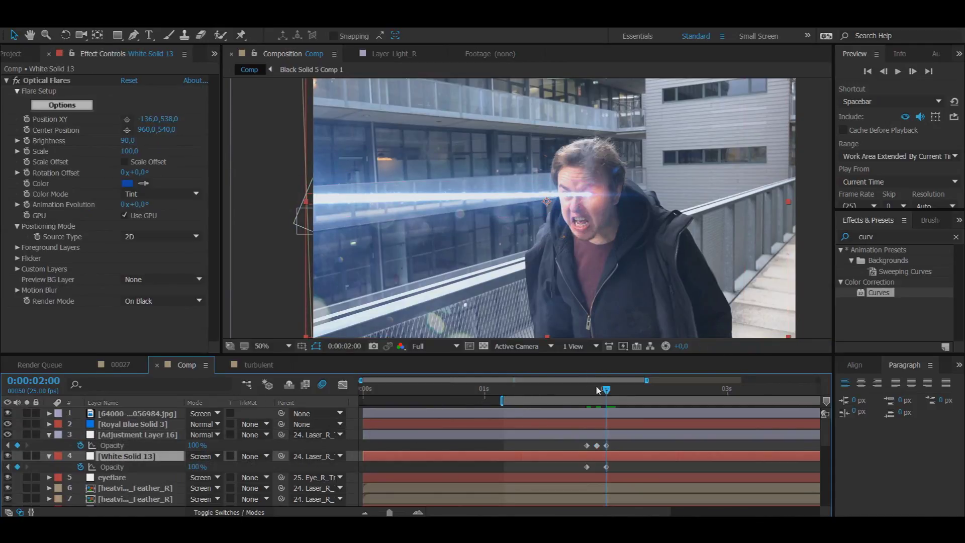
pyautogui.click(597, 389)
pyautogui.click(195, 466)
pyautogui.write('10')
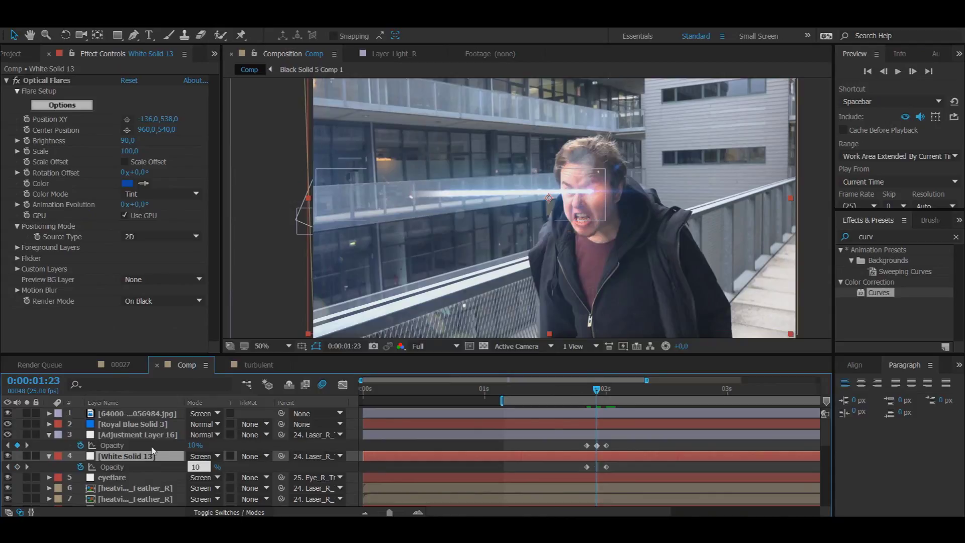
pyautogui.press('Return')
pyautogui.click(597, 445)
pyautogui.press('Delete')
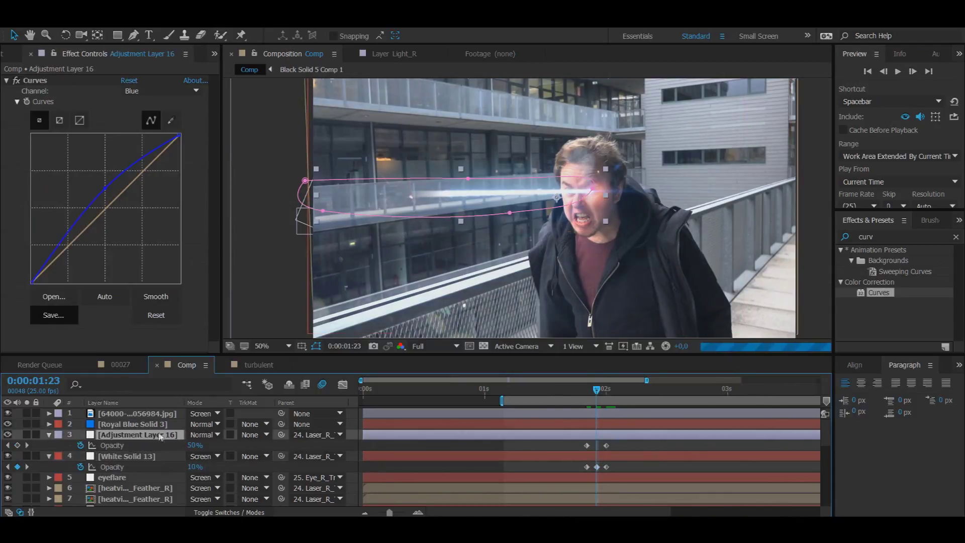
# At 0:00:01:23, pull the far end of Adjustment Layer 16's mask in to the short beam's tip and keyframe the mask path
pyautogui.click(273, 164)
pyautogui.click(136, 434)
pyautogui.click(305, 181)
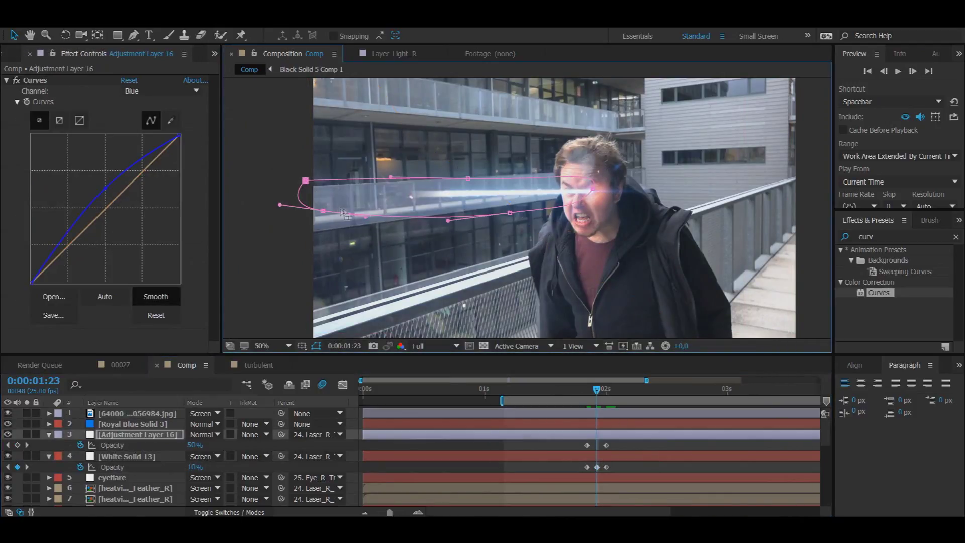
pyautogui.moveTo(305, 180); pyautogui.dragTo(430, 183)
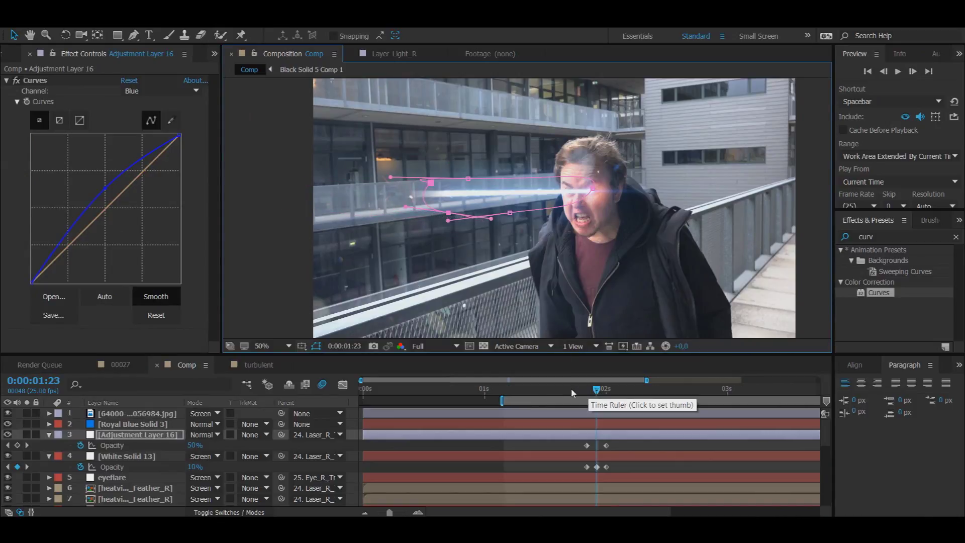
pyautogui.press('m')
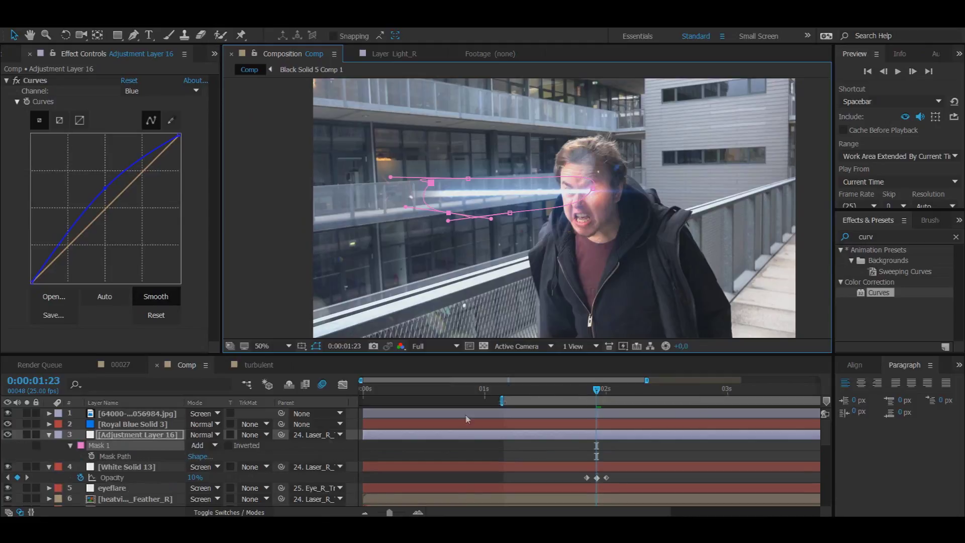
pyautogui.click(91, 455)
# At 0:00:02:00, stretch the far end of Adjustment Layer 16's mask beyond the frame edge to cover the full beam
pyautogui.moveTo(599, 393); pyautogui.dragTo(606, 390)
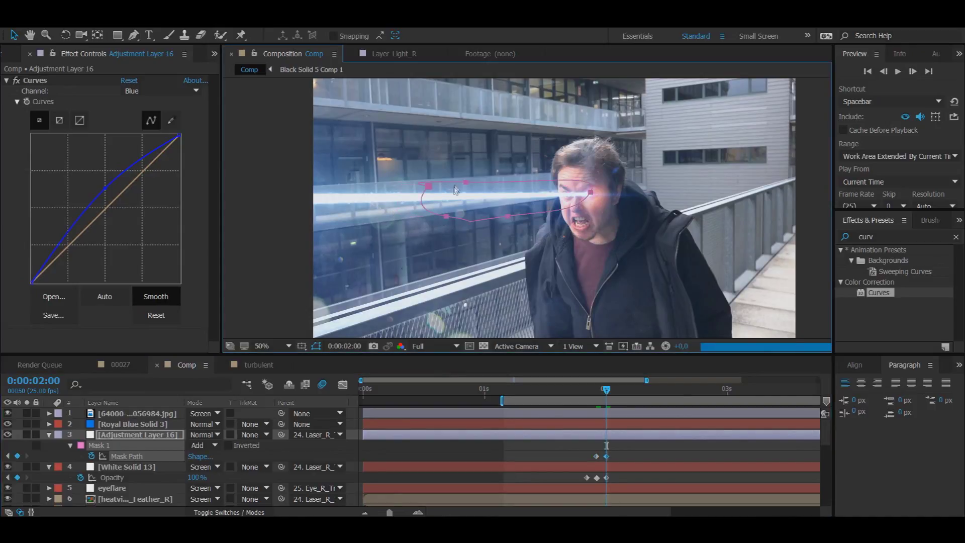
pyautogui.doubleClick(429, 189)
pyautogui.press('Escape')
pyautogui.moveTo(428, 185); pyautogui.dragTo(264, 186)
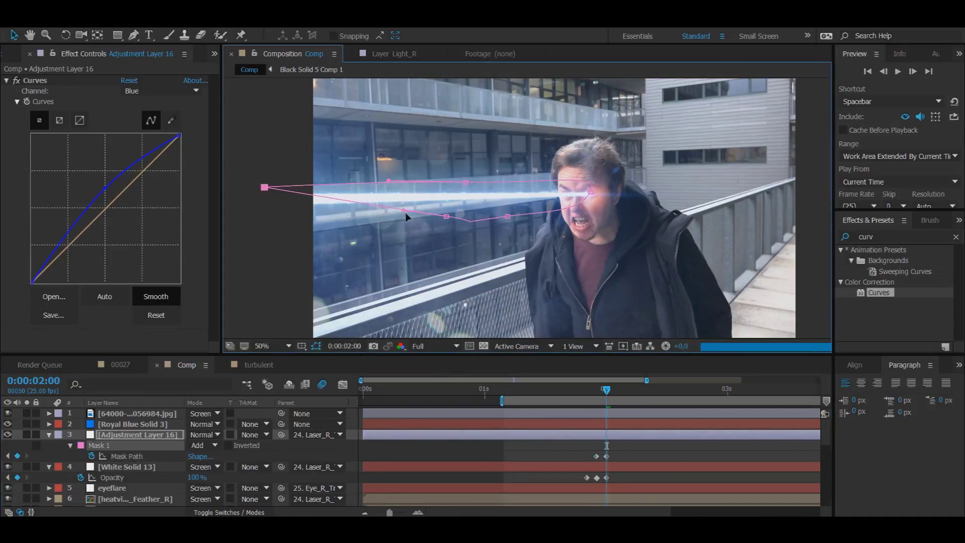
pyautogui.moveTo(377, 213); pyautogui.dragTo(283, 222)
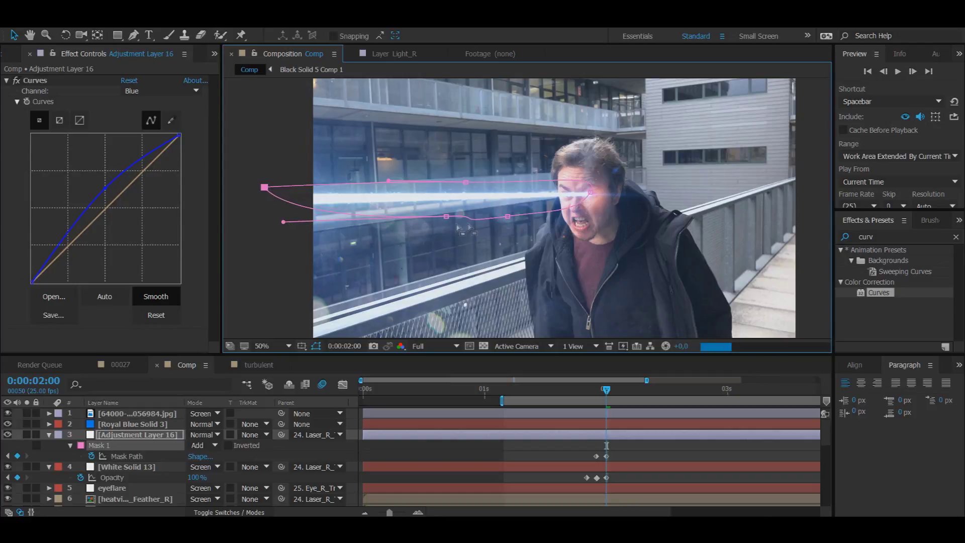
pyautogui.moveTo(405, 220); pyautogui.dragTo(358, 217)
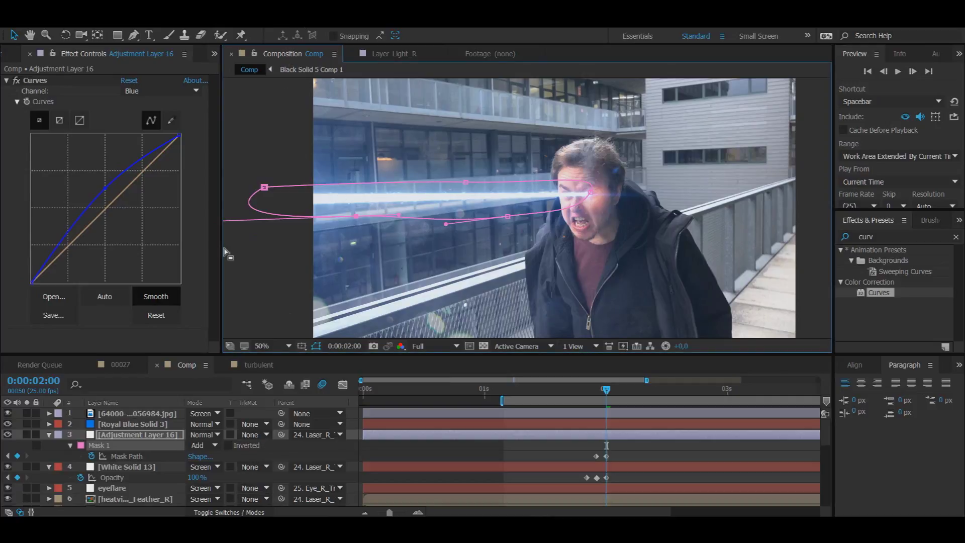
pyautogui.click(252, 259)
pyautogui.moveTo(266, 247); pyautogui.dragTo(231, 233)
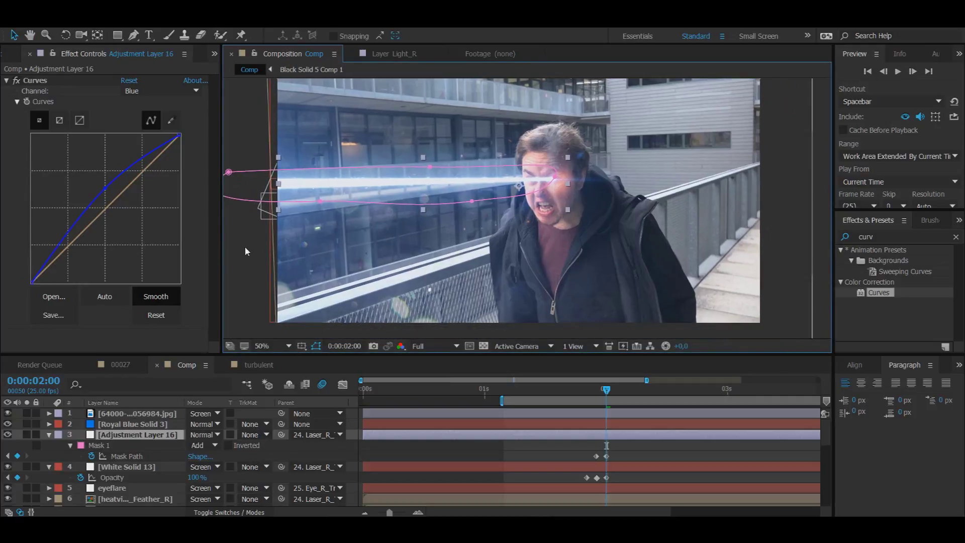
pyautogui.click(284, 238)
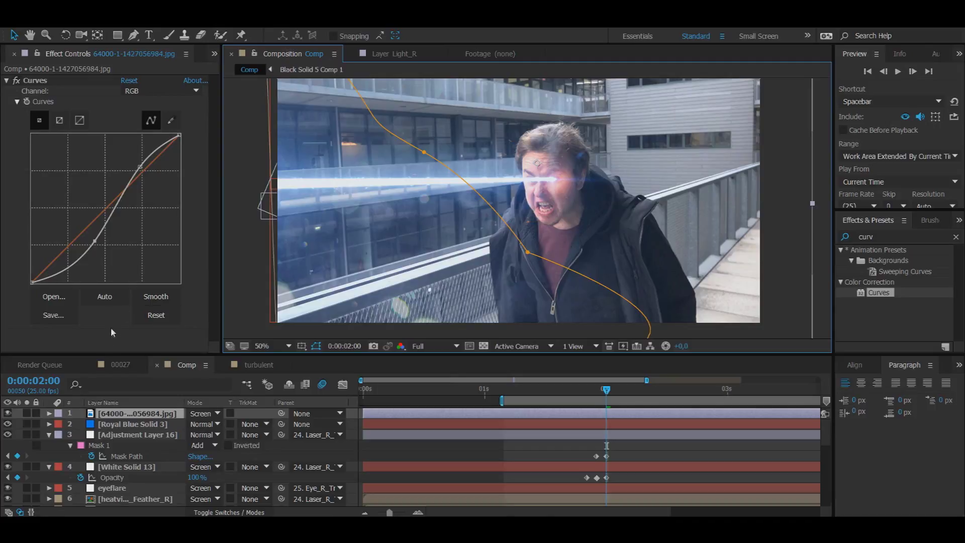
# Copy the Final_Grade and cinema crop-lines layers from composition 00027 to the top of Comp and hide both
pyautogui.click(129, 366)
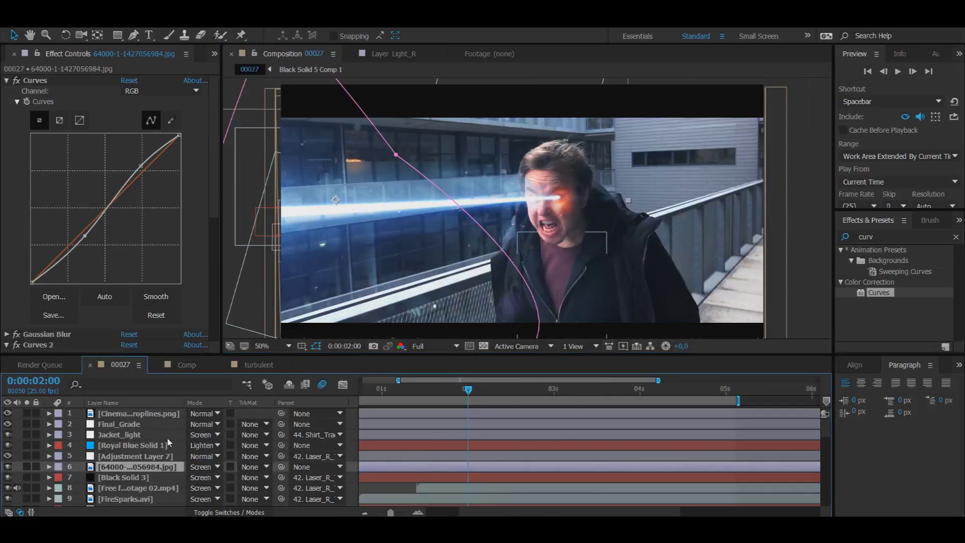
pyautogui.click(112, 424)
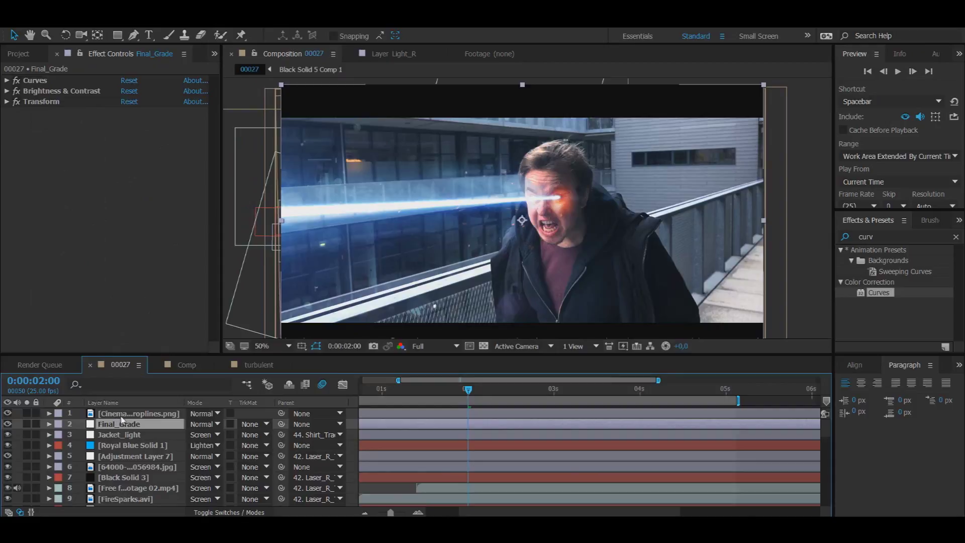
pyautogui.keyDown('ctrl'); pyautogui.click(121, 417); pyautogui.keyUp('ctrl')
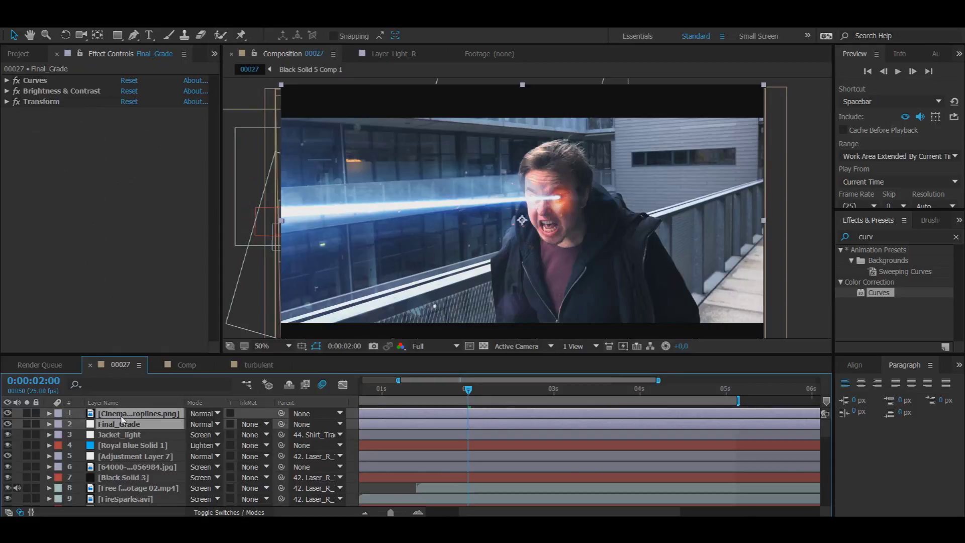
pyautogui.click(252, 366)
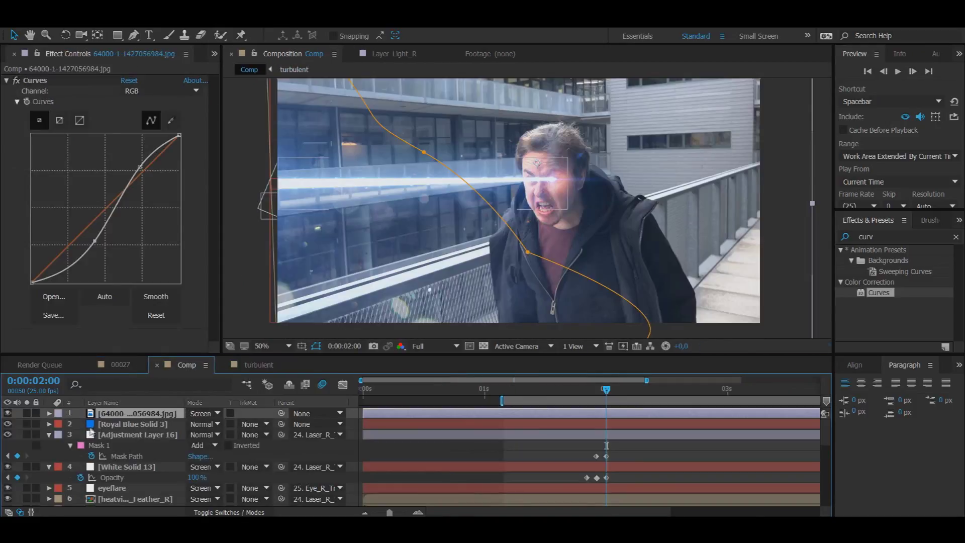
pyautogui.scroll(2, 91, 428)
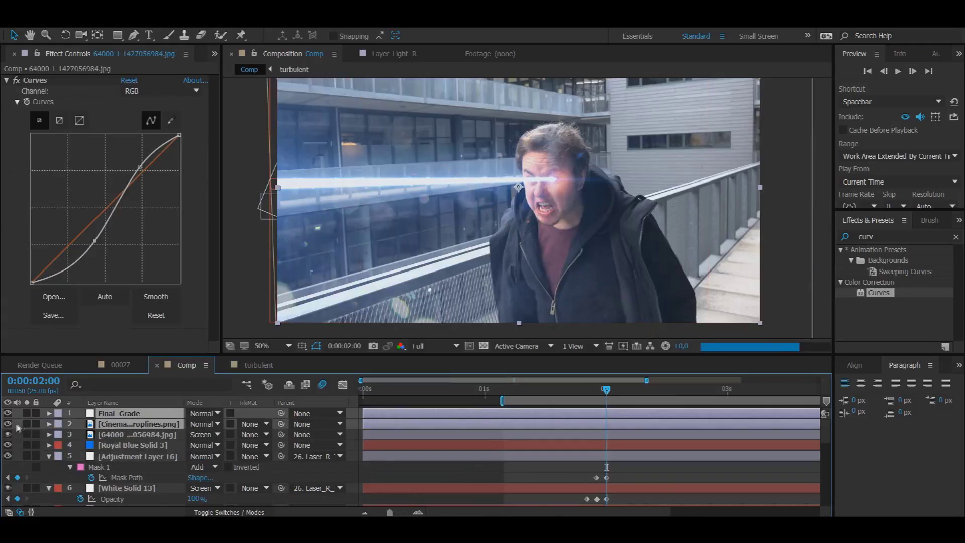
pyautogui.click(235, 281)
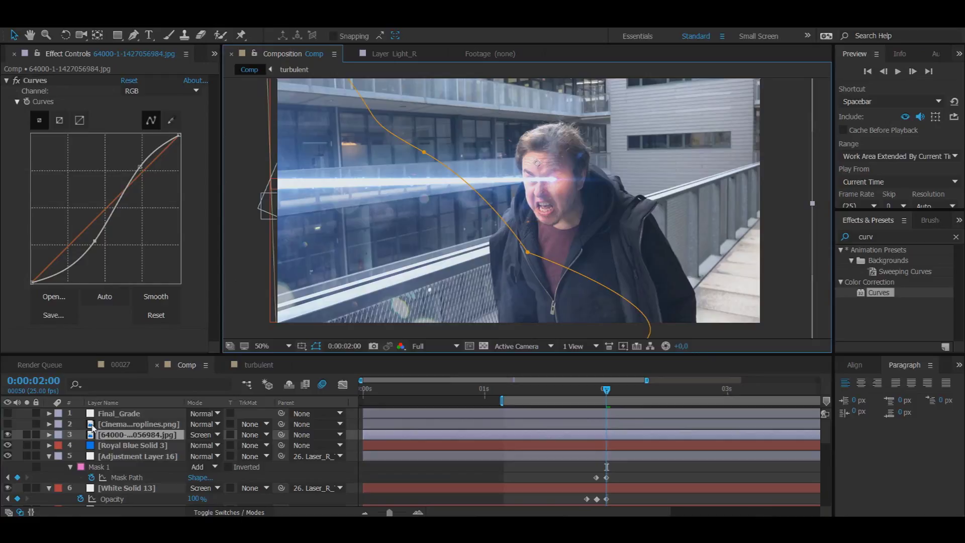
# Place Final_Grade below the crop-lines layer and disable its Brightness & Contrast and Transform effects
pyautogui.click(92, 425)
pyautogui.moveTo(119, 413); pyautogui.dragTo(121, 430)
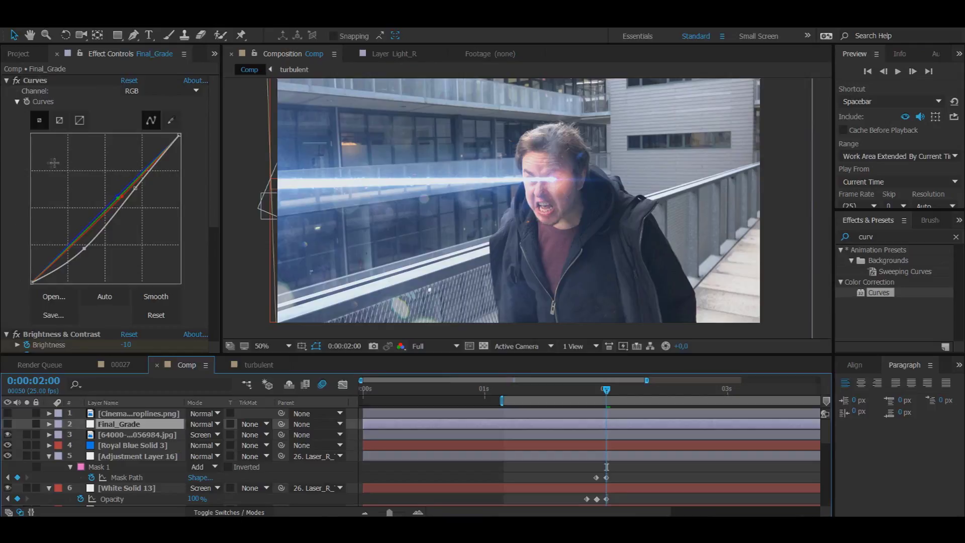
pyautogui.scroll(-5, 8, 151)
pyautogui.click(17, 126)
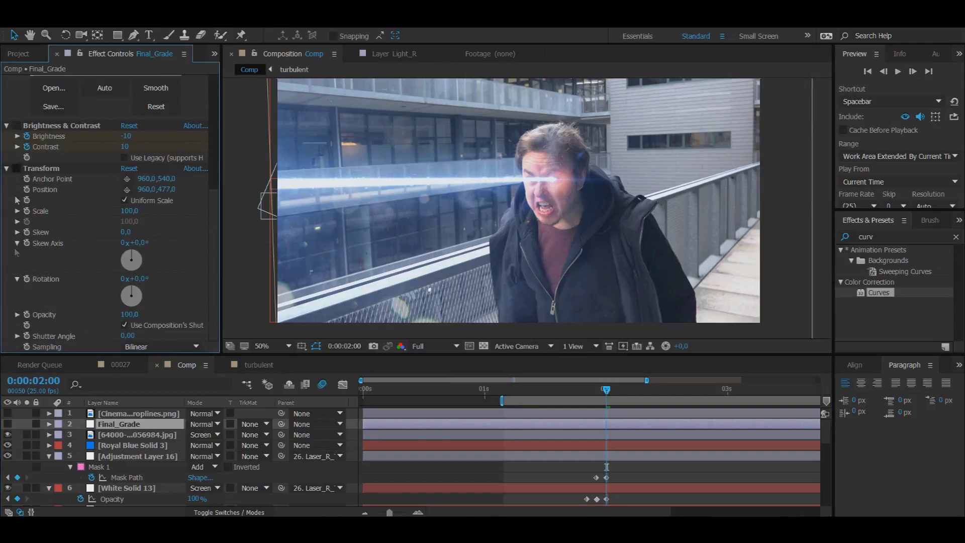
pyautogui.scroll(5, 42, 252)
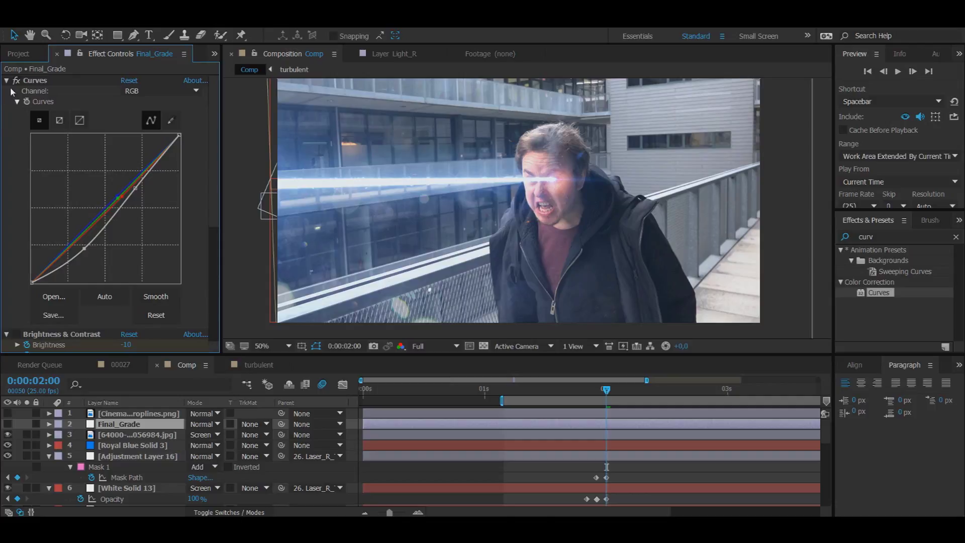
# Make the Final_Grade layer visible and compare the image with its Curves effect off and on, leaving Curves enabled
pyautogui.click(8, 424)
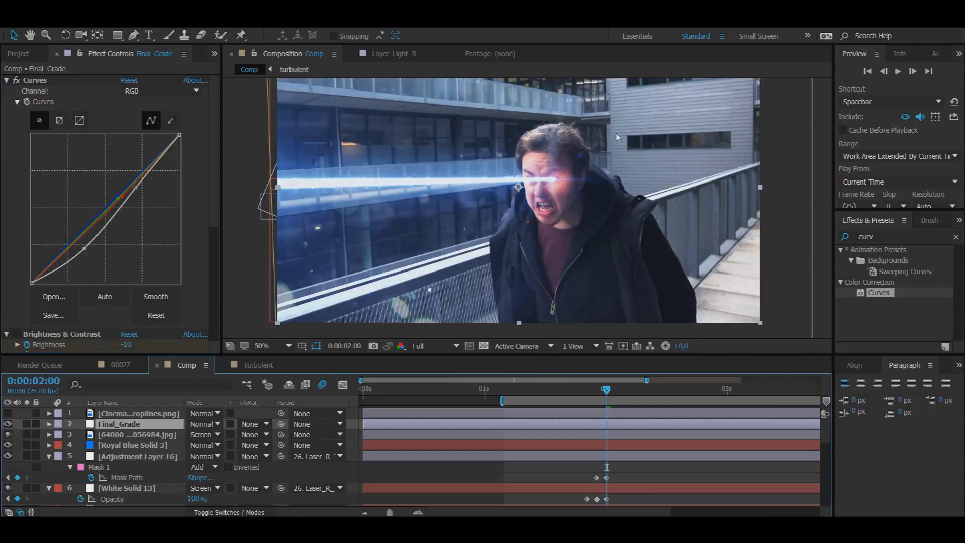
pyautogui.click(17, 82)
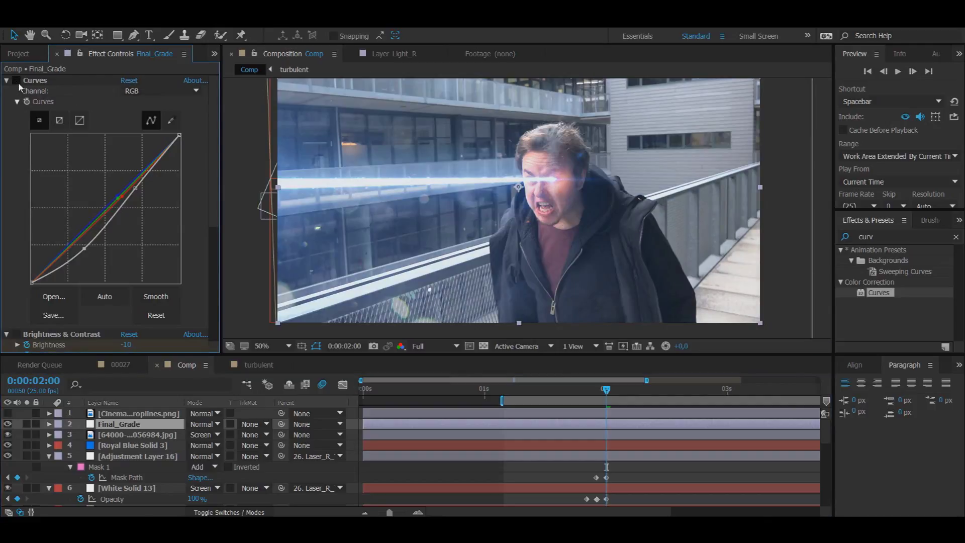
pyautogui.click(17, 81)
pyautogui.click(17, 81)
pyautogui.click(17, 82)
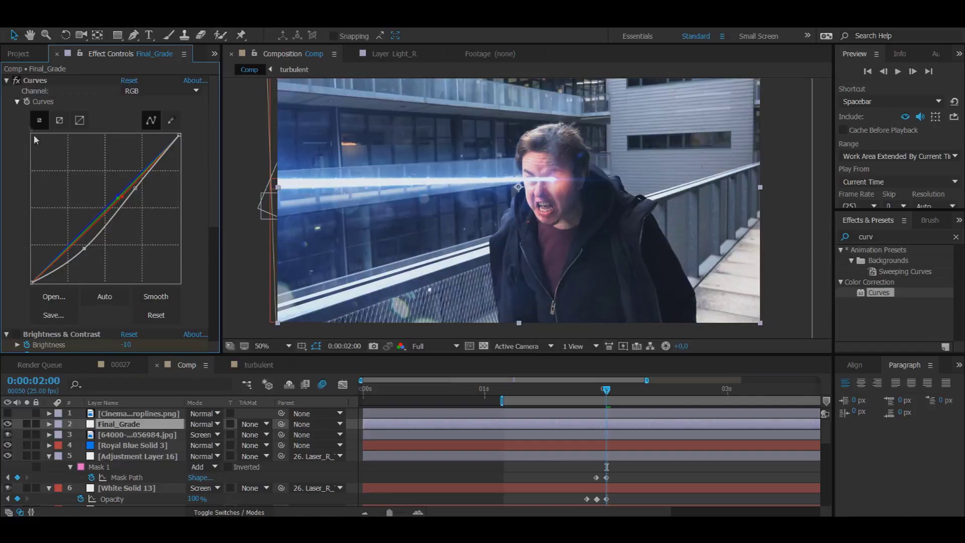
pyautogui.click(17, 80)
pyautogui.click(17, 81)
# Re-enable the Brightness & Contrast and Transform effects on Final_Grade
pyautogui.scroll(-5, 215, 170)
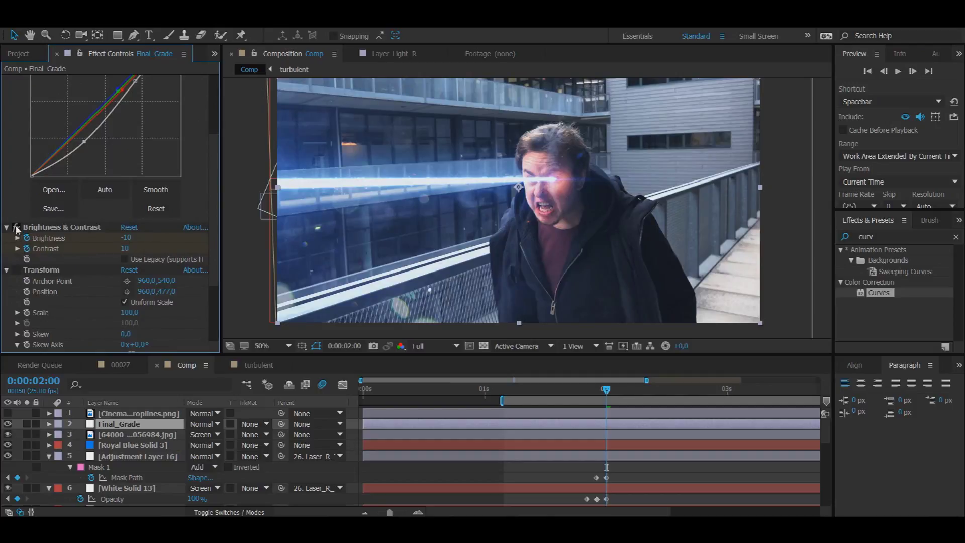
pyautogui.click(17, 228)
pyautogui.click(17, 228)
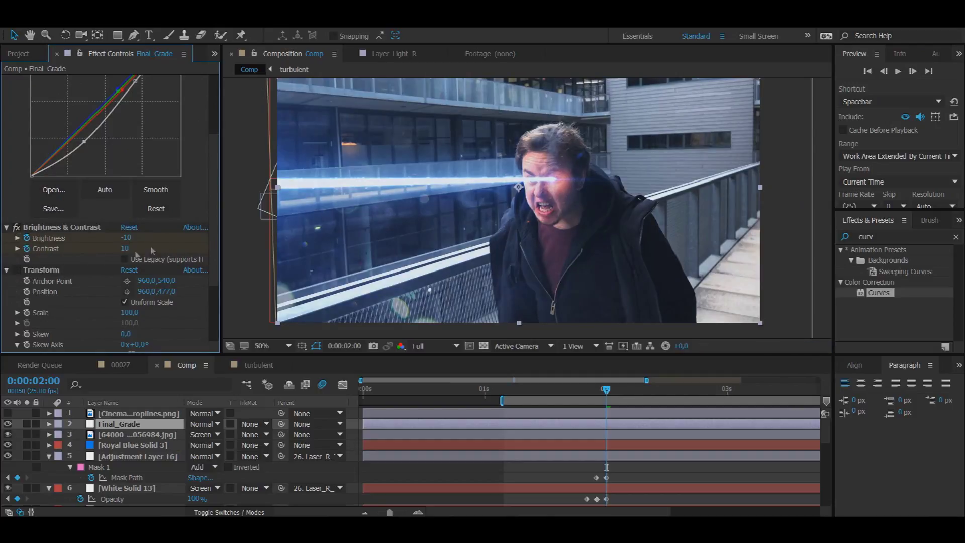
pyautogui.scroll(-3, 214, 231)
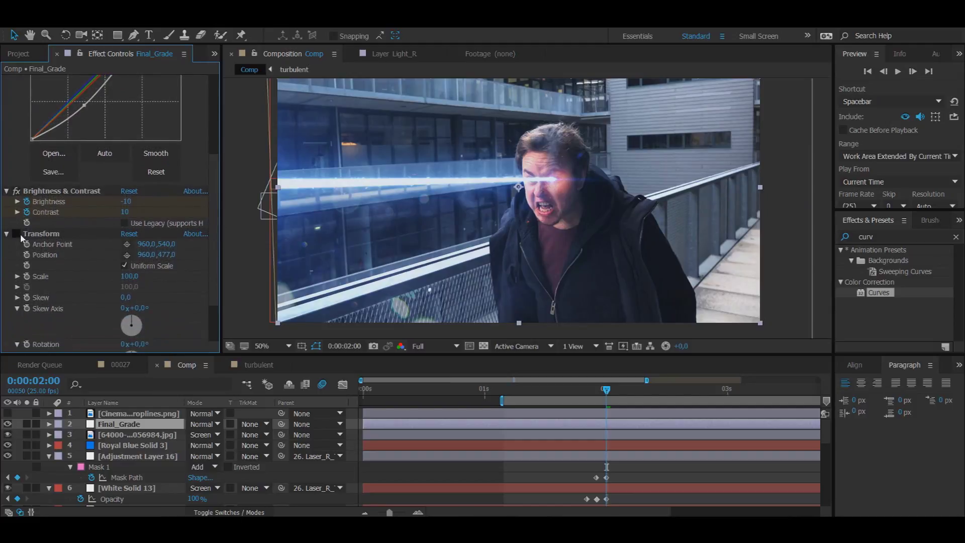
pyautogui.click(17, 234)
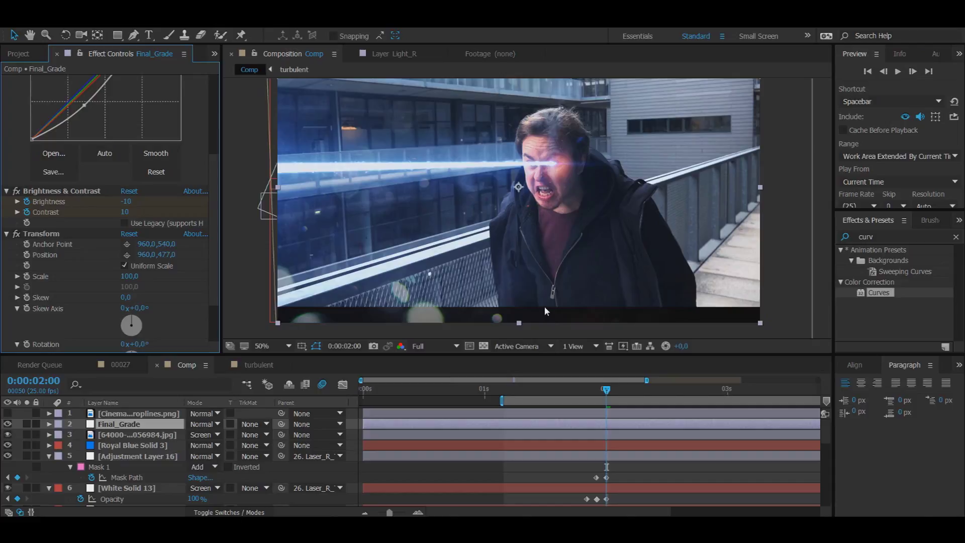
# Make the cinema crop-lines layer visible and clear the layer selection
pyautogui.click(8, 414)
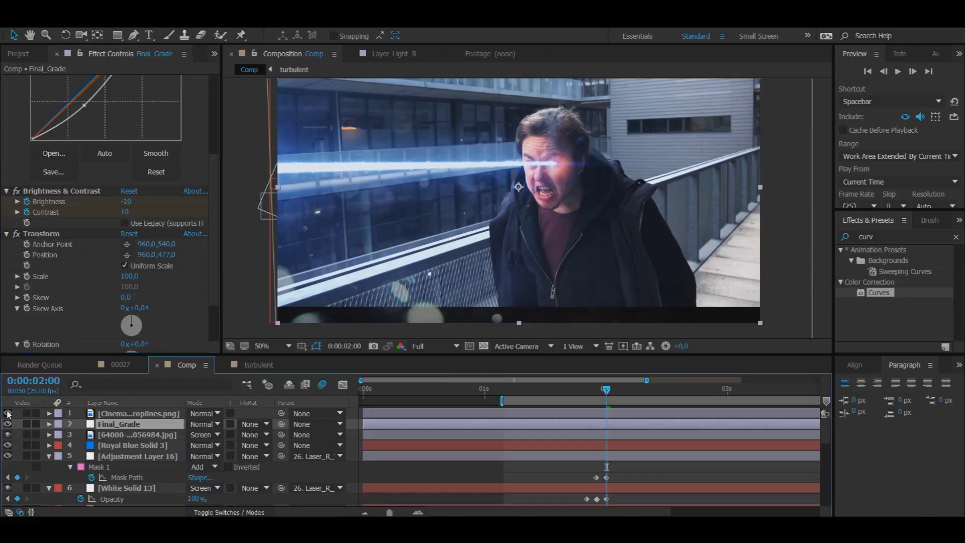
pyautogui.moveTo(348, 272)
pyautogui.mouseDown()
pyautogui.moveTo(352, 297)
pyautogui.moveTo(353, 287)
pyautogui.mouseUp()
pyautogui.click(265, 244)
pyautogui.moveTo(305, 237)
pyautogui.mouseDown()
pyautogui.moveTo(306, 249)
pyautogui.moveTo(297, 248)
pyautogui.mouseUp()
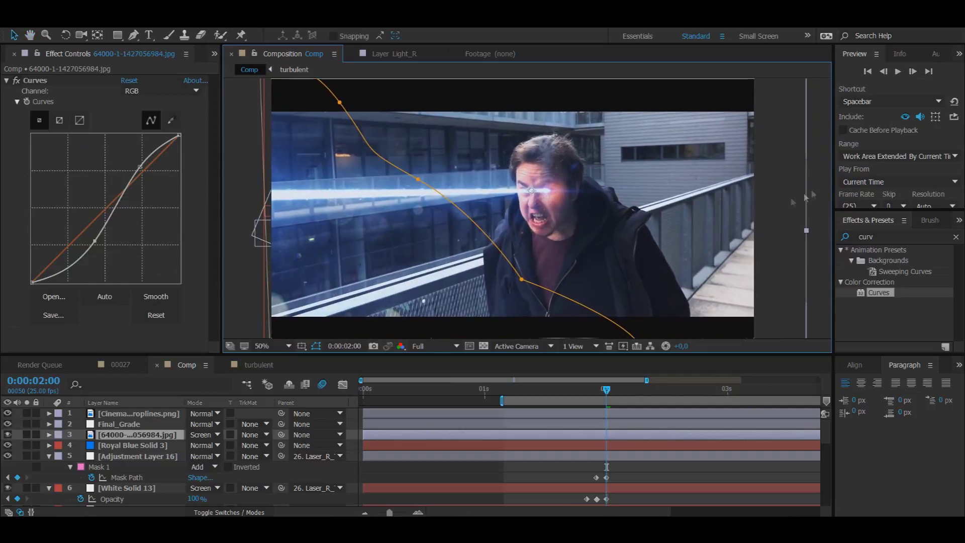
pyautogui.click(794, 196)
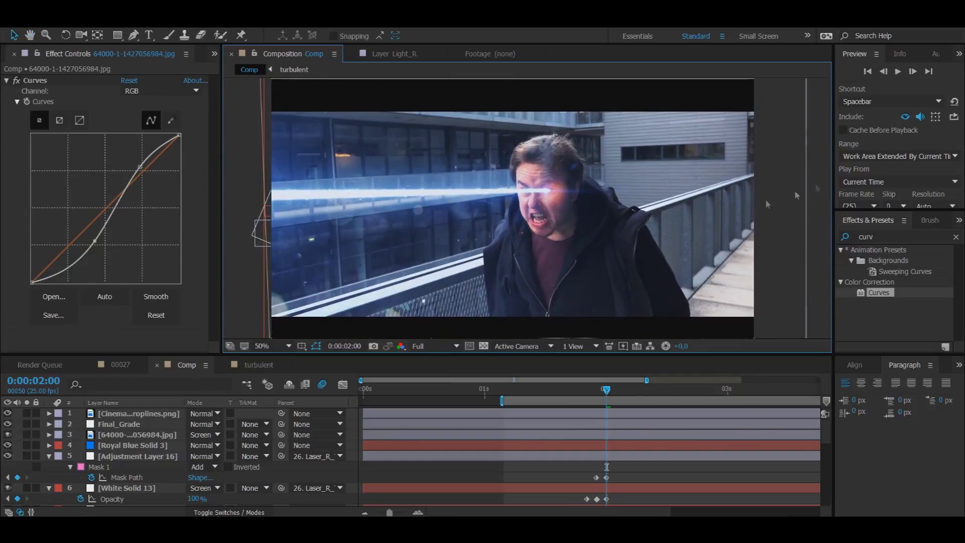
# Compare the frame at 0:00:02:00 in Comp with composition 00027 and look through Comp's layer stack
pyautogui.click(120, 365)
pyautogui.click(182, 364)
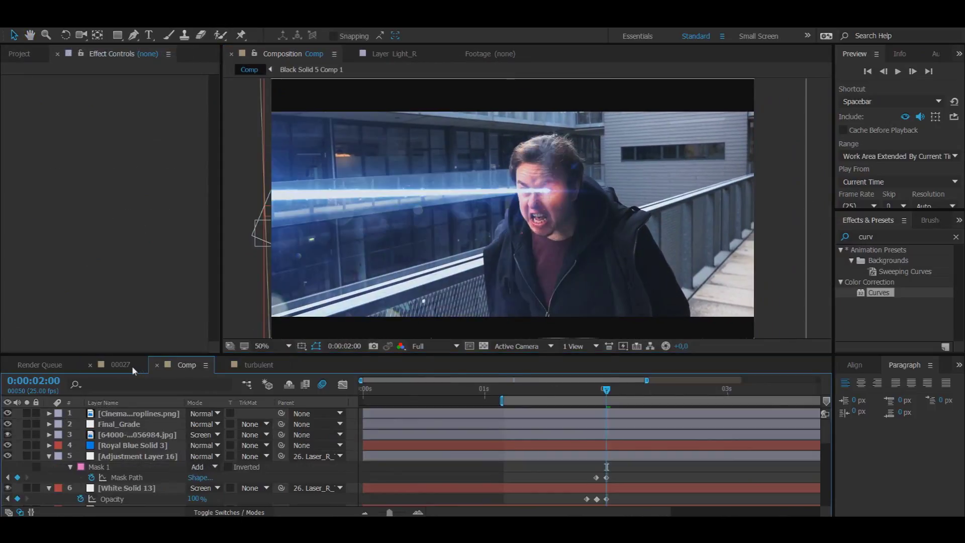
pyautogui.click(132, 365)
pyautogui.click(181, 365)
pyautogui.click(121, 365)
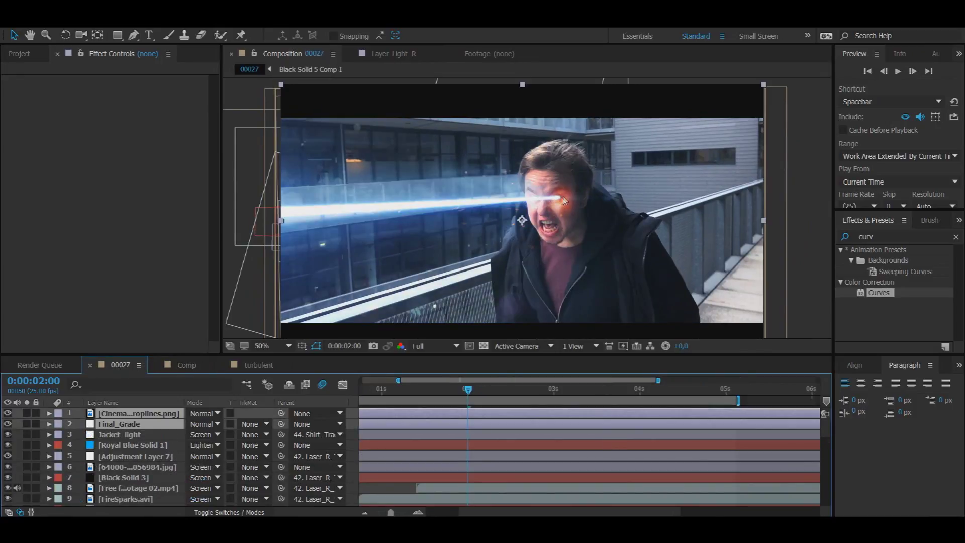
pyautogui.click(190, 364)
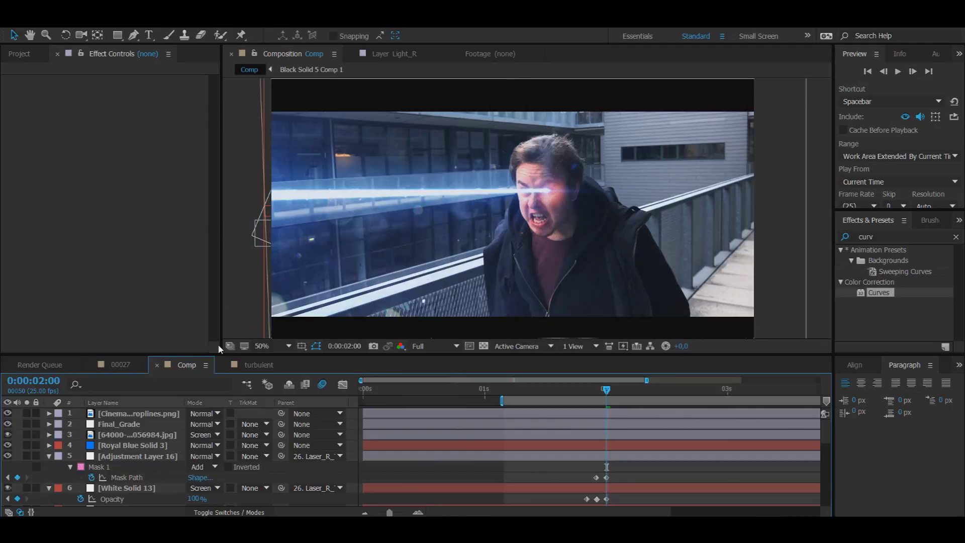
pyautogui.scroll(-10, 187, 428)
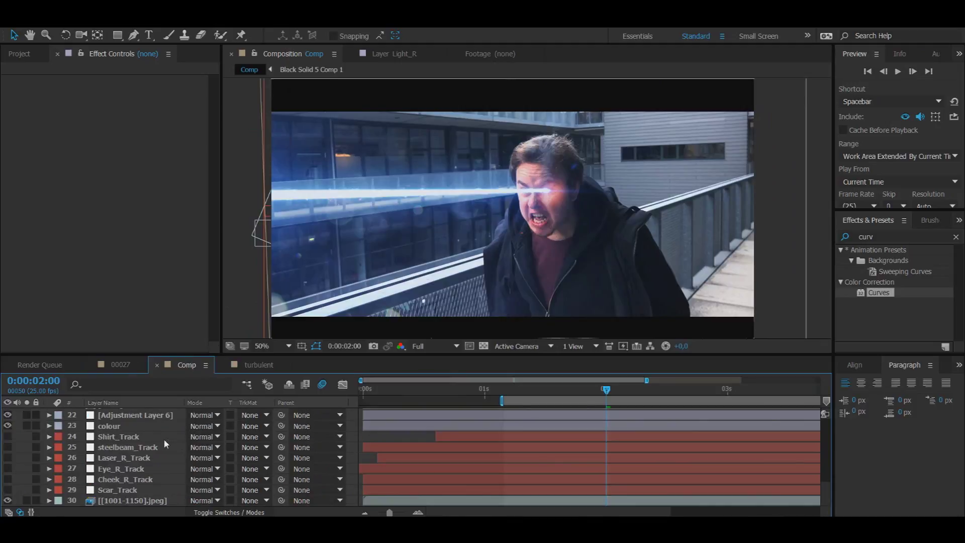
pyautogui.moveTo(164, 438); pyautogui.dragTo(147, 502)
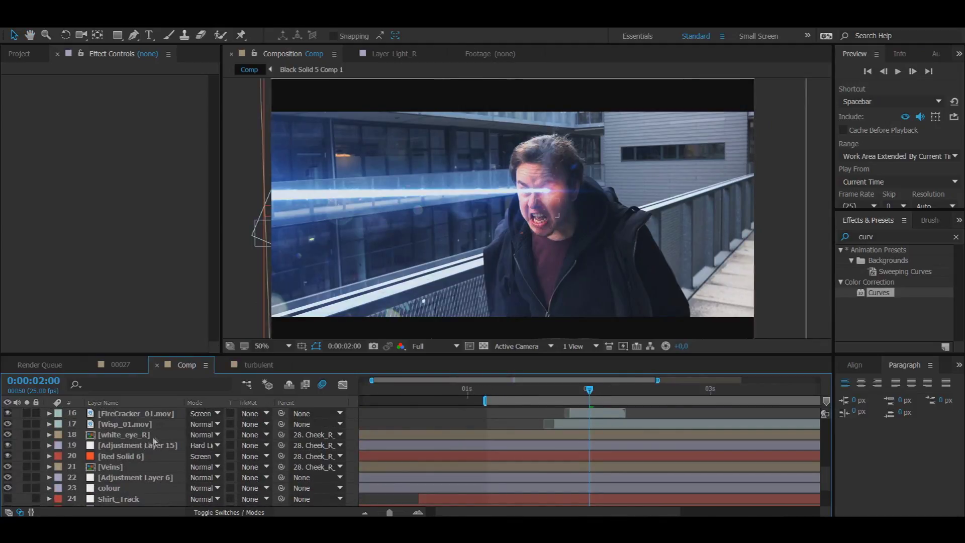
pyautogui.scroll(3, 146, 452)
pyautogui.click(128, 365)
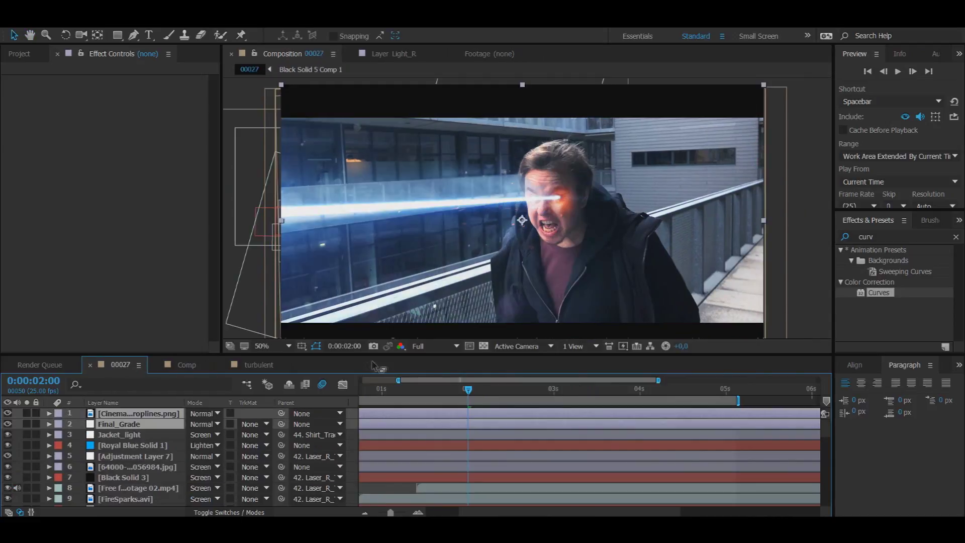
pyautogui.click(186, 365)
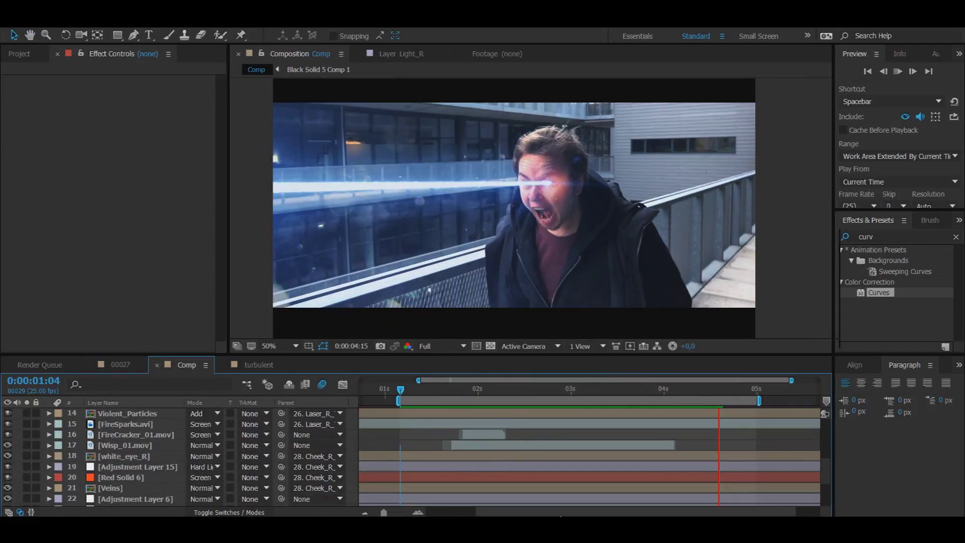